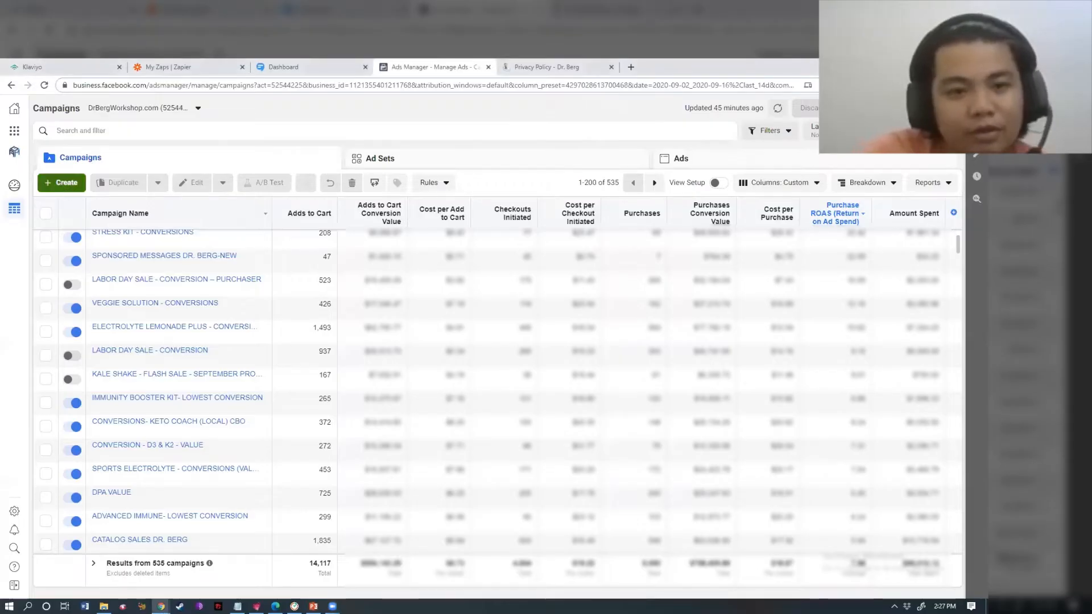
# - Create a new campaign with the Lead generation objective, keeping the default campaign names
pyautogui.click(61, 182)
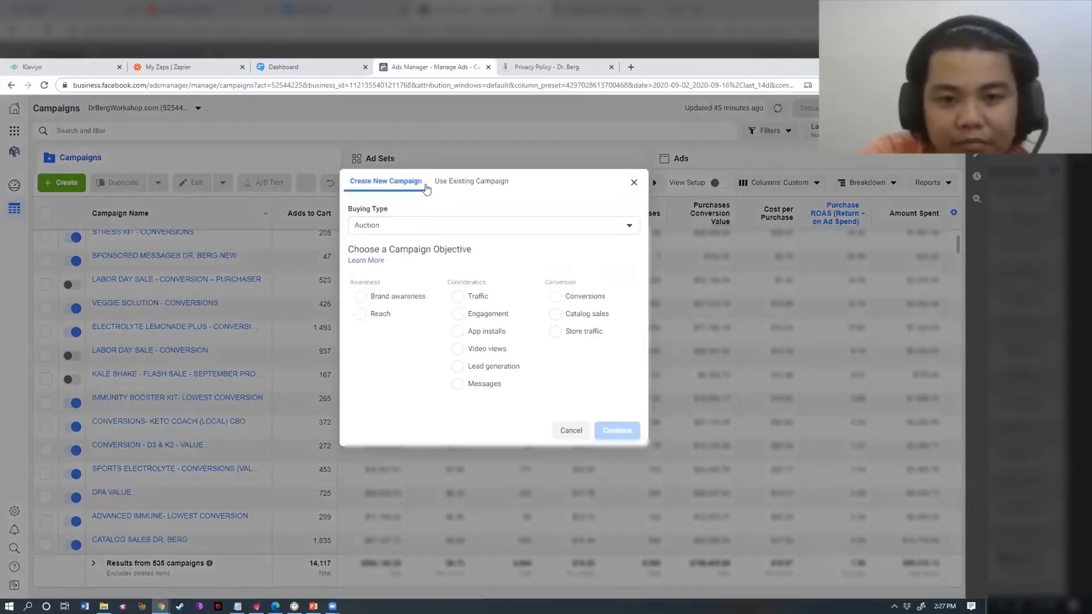
pyautogui.click(492, 369)
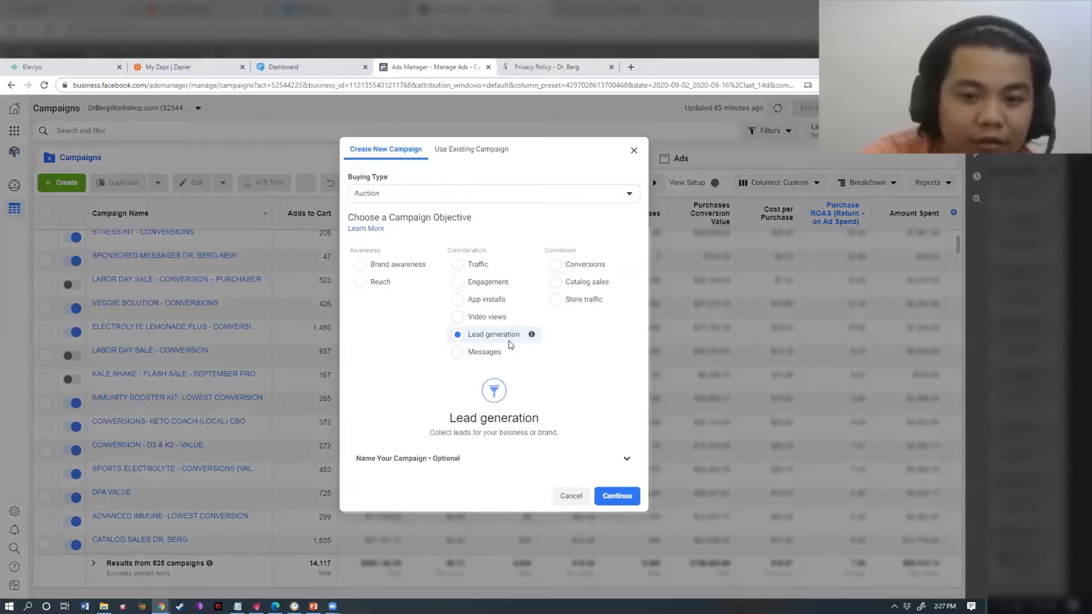
pyautogui.click(562, 460)
pyautogui.scroll(-2, 641, 351)
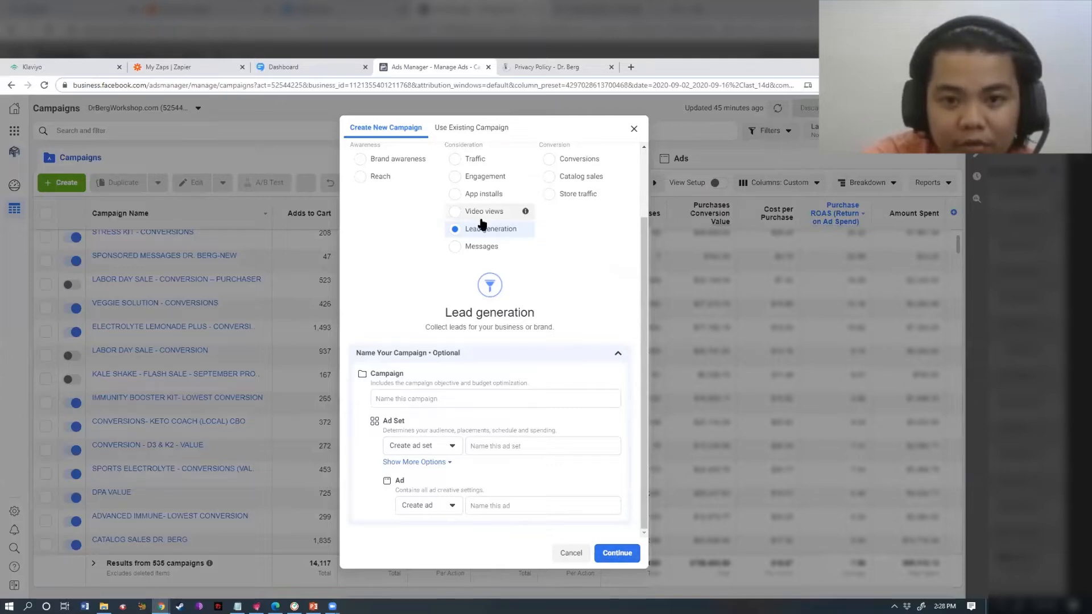
pyautogui.click(626, 554)
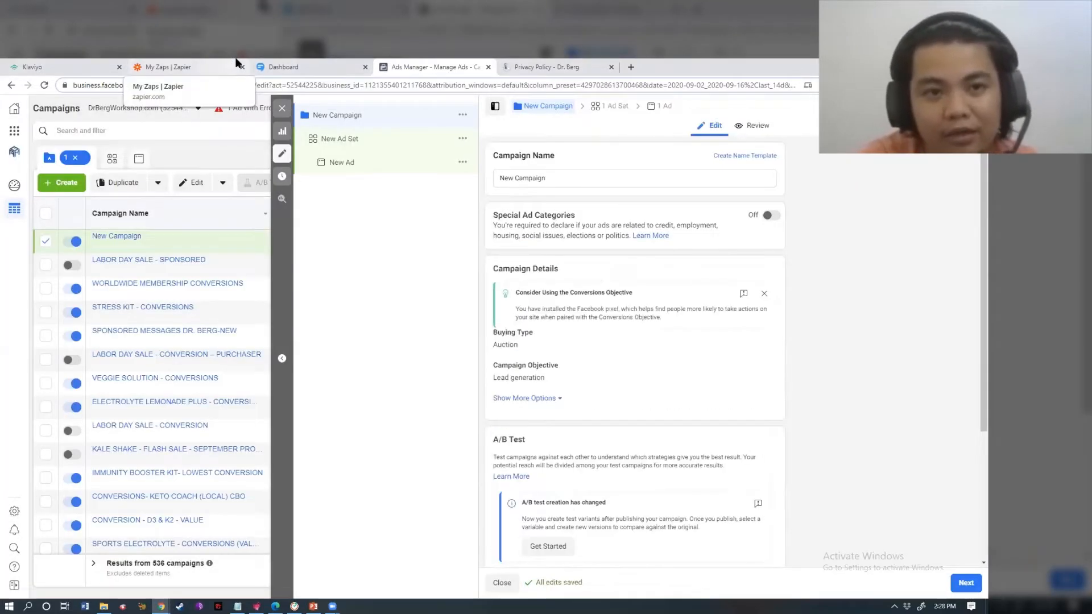
# - Check the Klaviyo, Zapier, SimpleTexting and Dr. Berg privacy policy pages, then return to the campaign settings
pyautogui.click(44, 63)
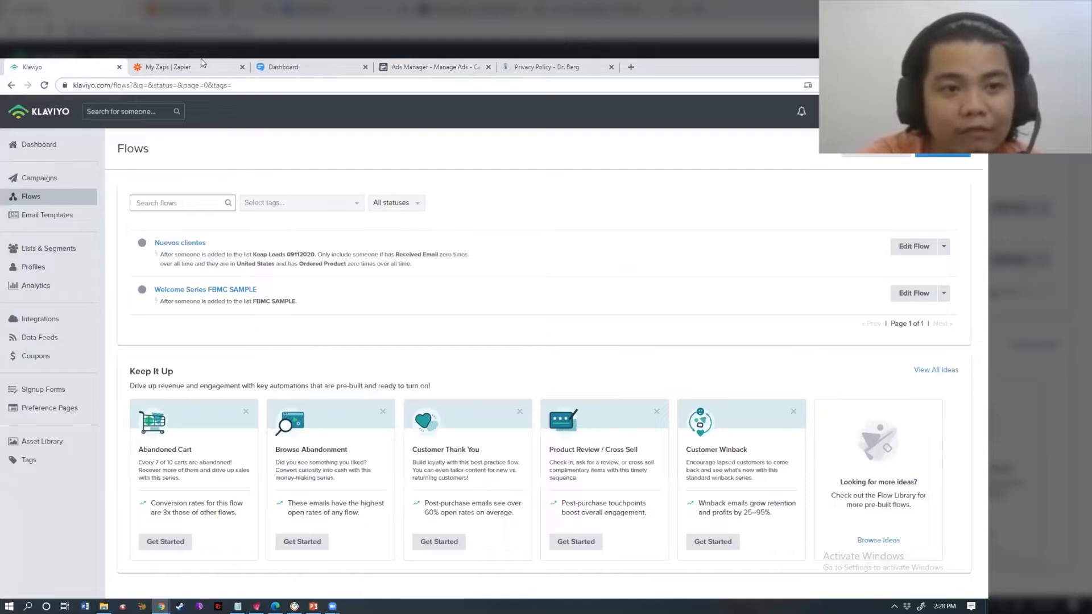
pyautogui.click(214, 66)
pyautogui.click(315, 60)
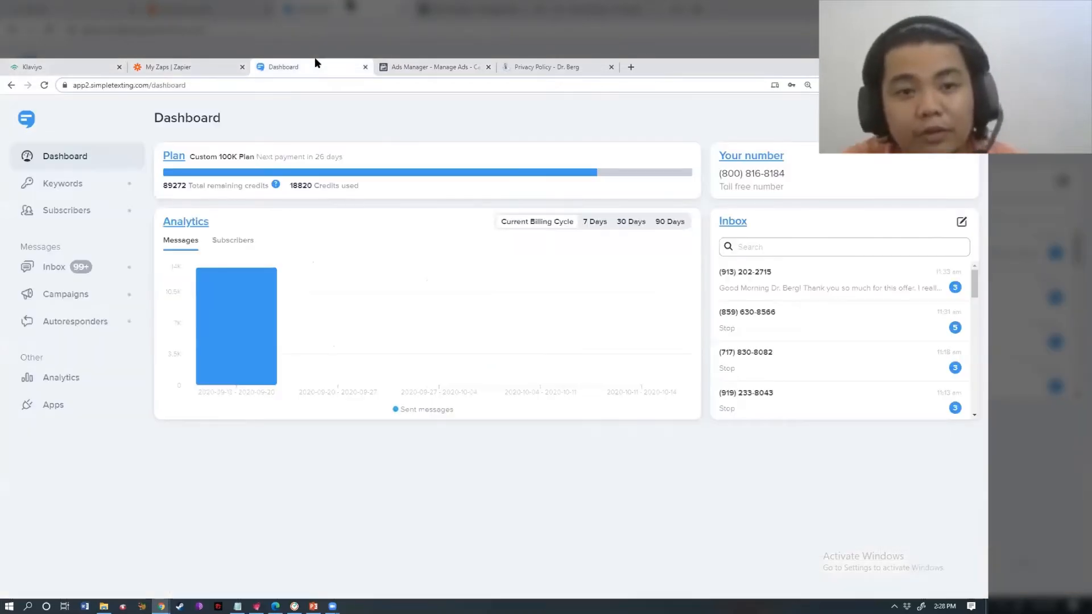
pyautogui.click(476, 64)
pyautogui.click(509, 67)
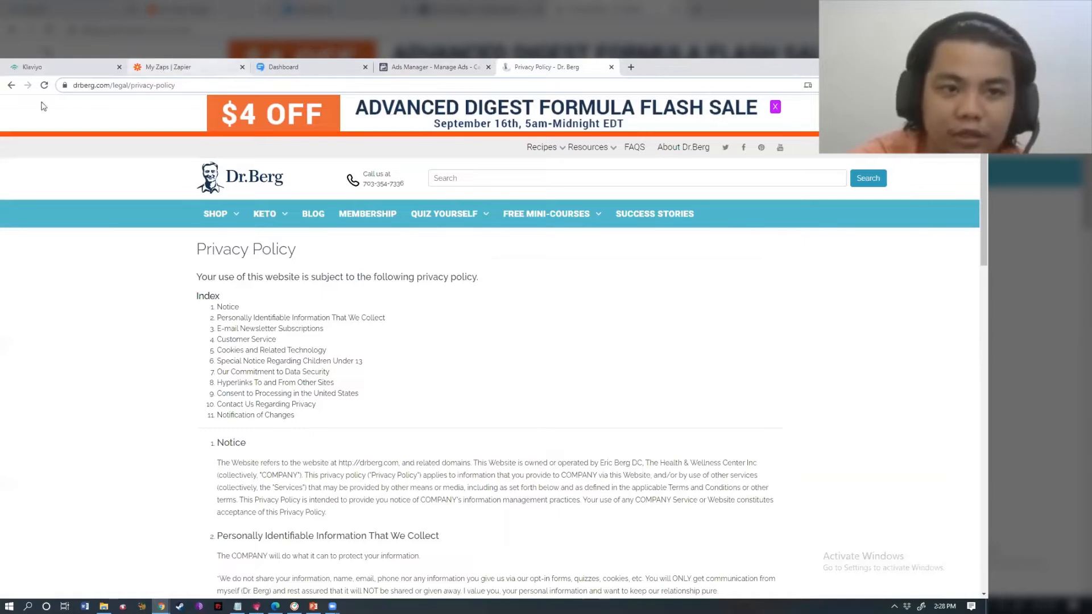
pyautogui.click(407, 64)
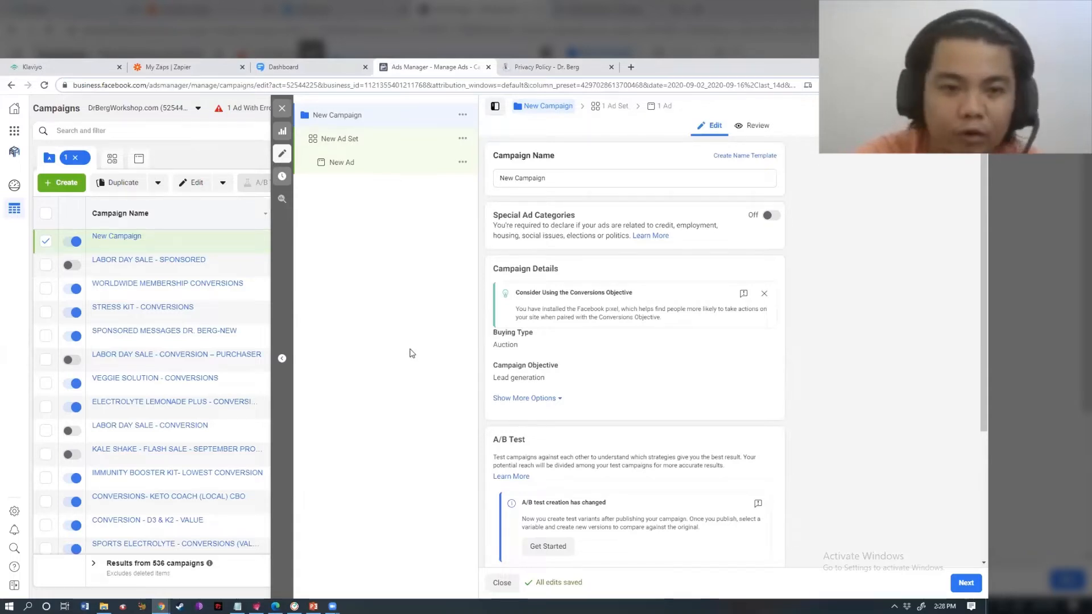
# - Replace the default campaign name with 'CBO - LEAD GENERATION - LEAD MAGNET', keeping the $100.00 daily budget
pyautogui.tripleClick(540, 182)
pyautogui.write('CBO 0')
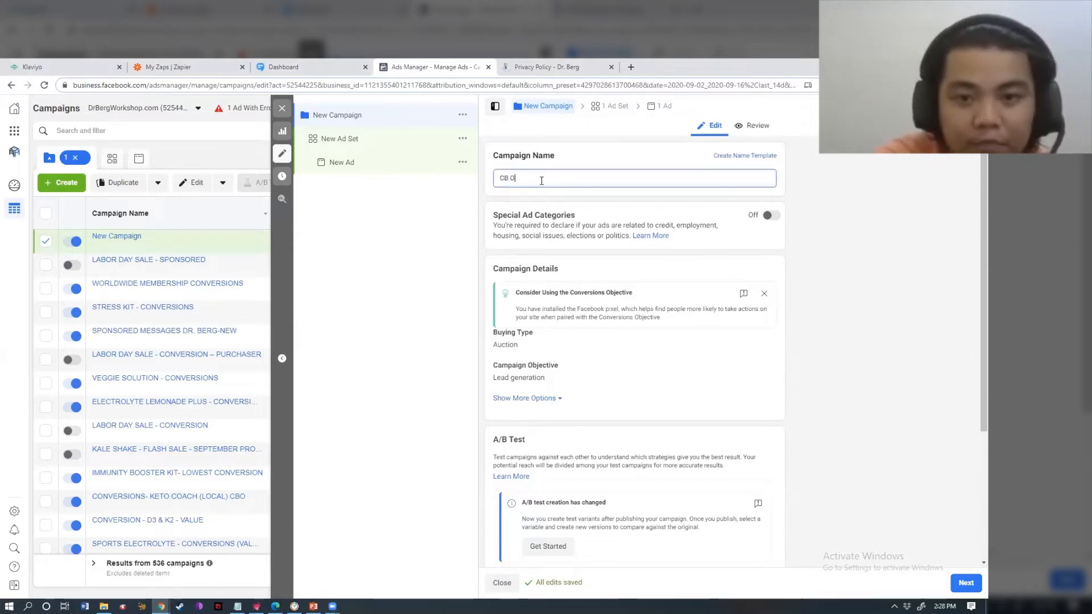
pyautogui.press('BackSpace')
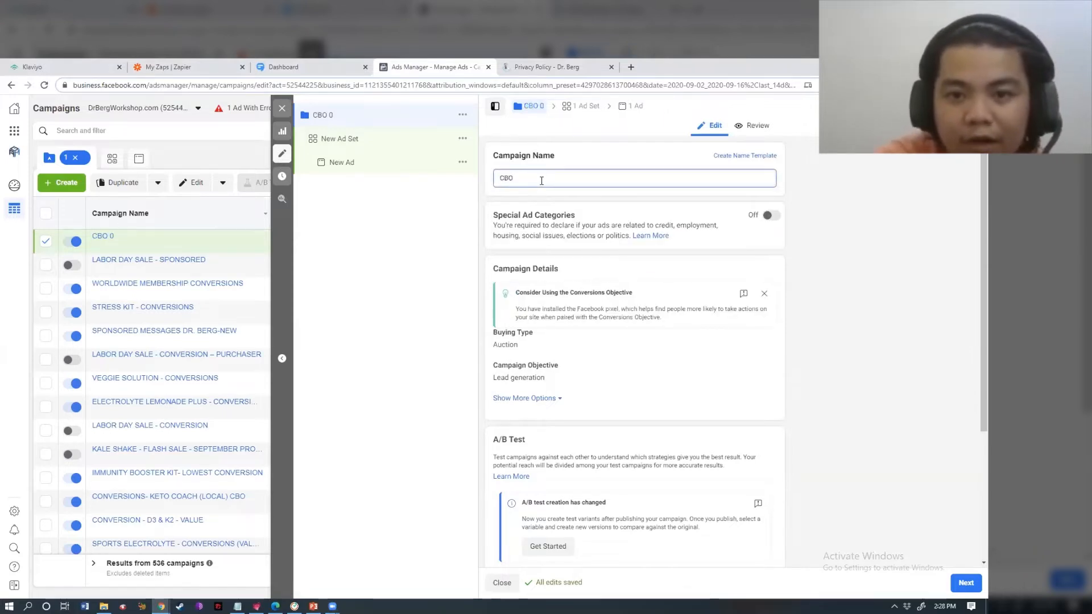
pyautogui.write('- L')
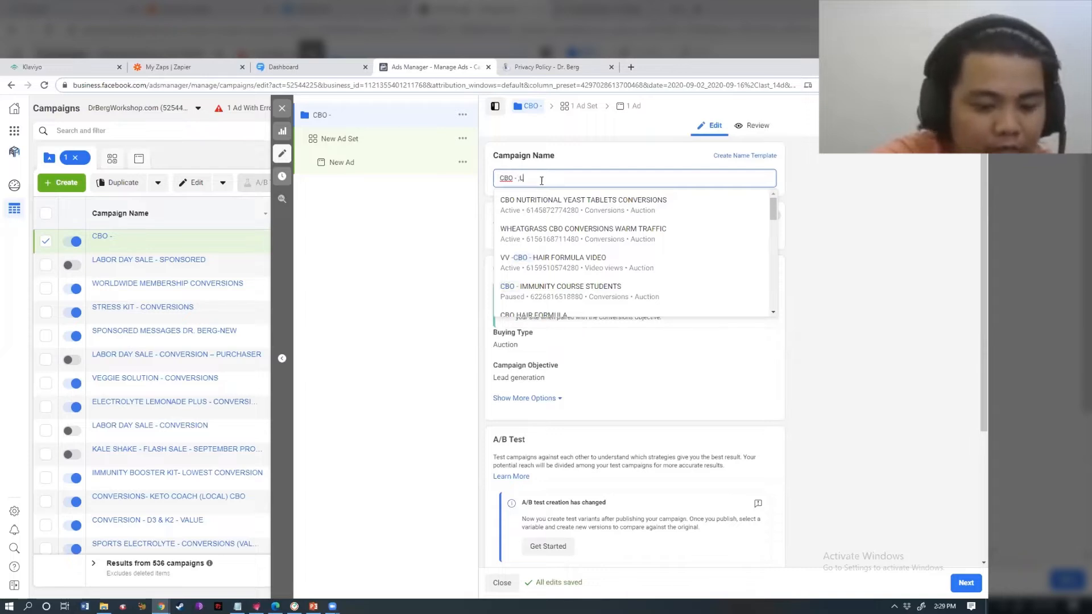
pyautogui.press('BackSpace')
pyautogui.write('LEAD GENERATION - LEAD MAGNET')
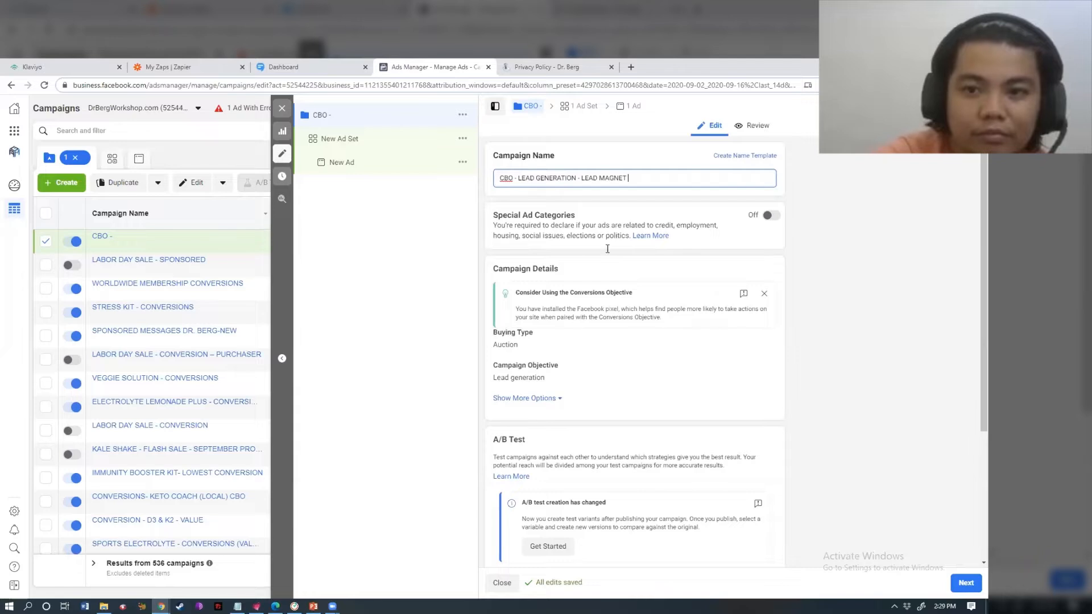
pyautogui.click(864, 294)
pyautogui.scroll(-3, 970, 398)
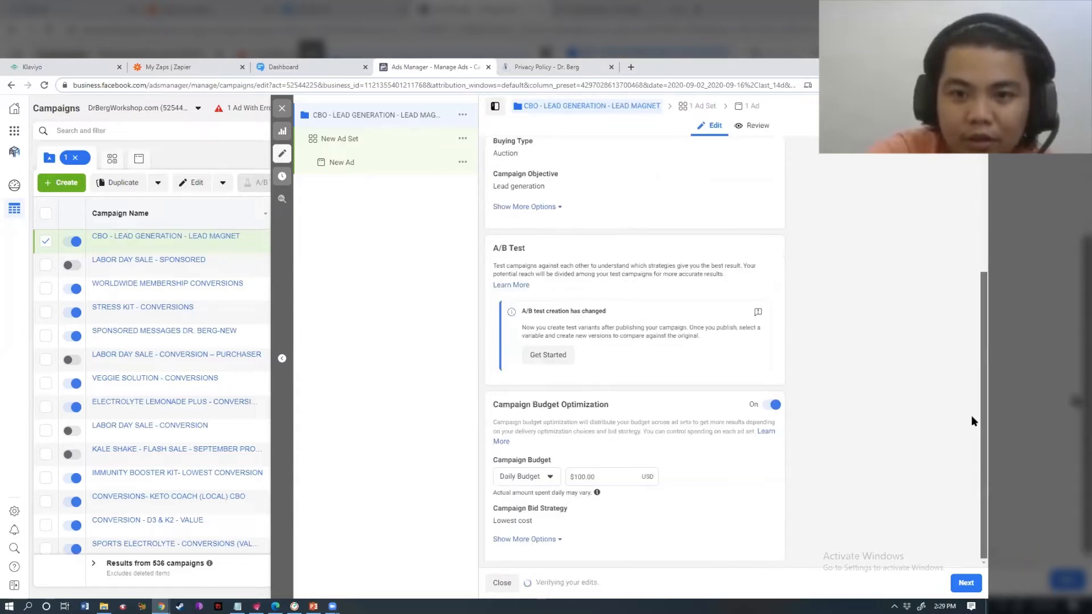
pyautogui.moveTo(972, 373); pyautogui.dragTo(971, 405)
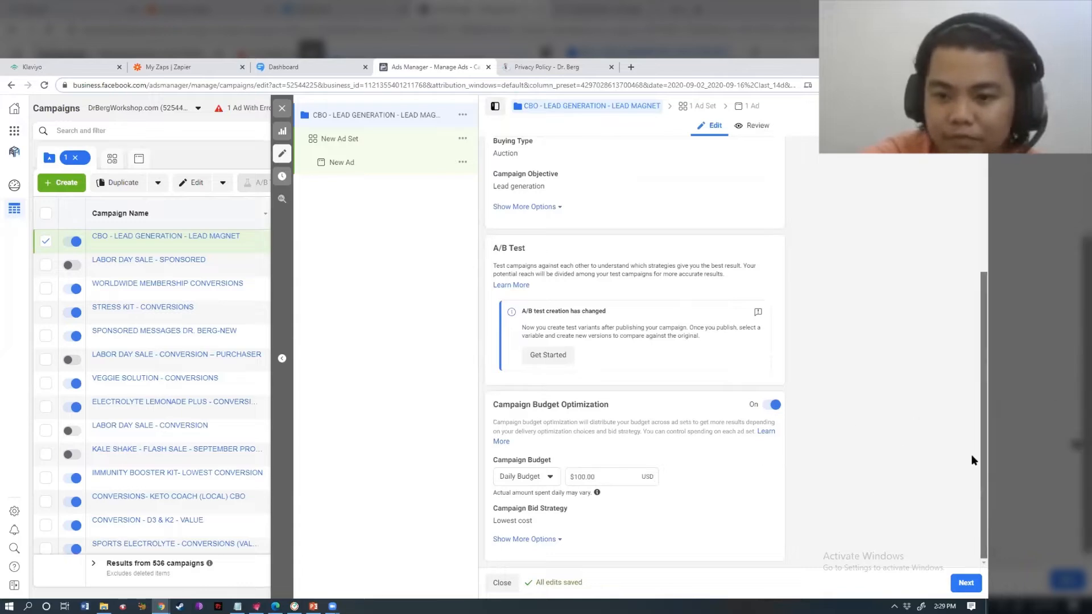
pyautogui.click(966, 582)
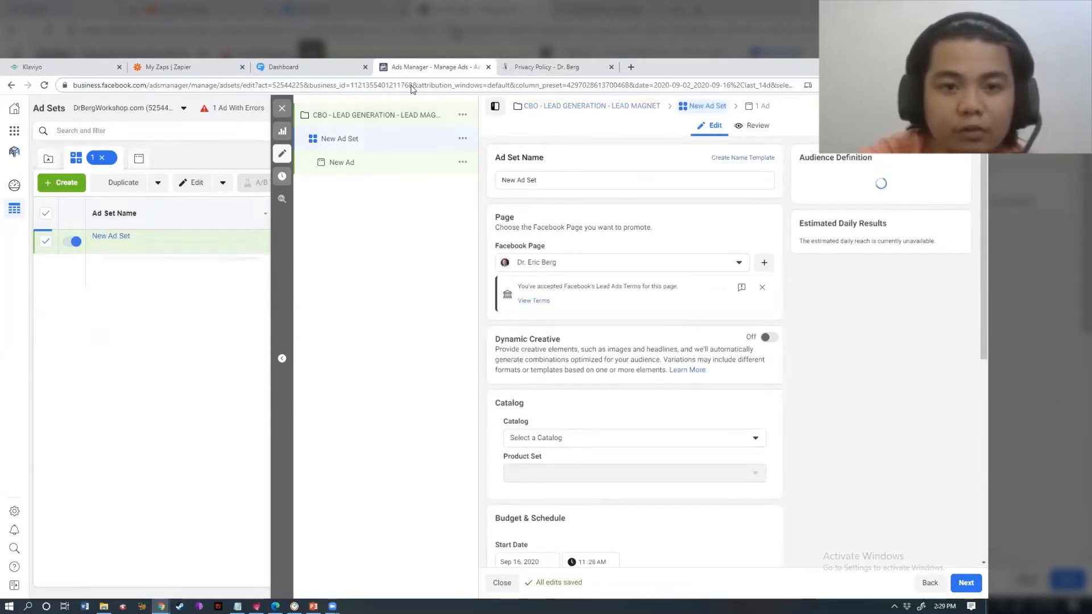
# - Replace the default ad set name with 'W - WEBSITE VISITORS - JJ'
pyautogui.click(557, 181)
pyautogui.tripleClick(557, 182)
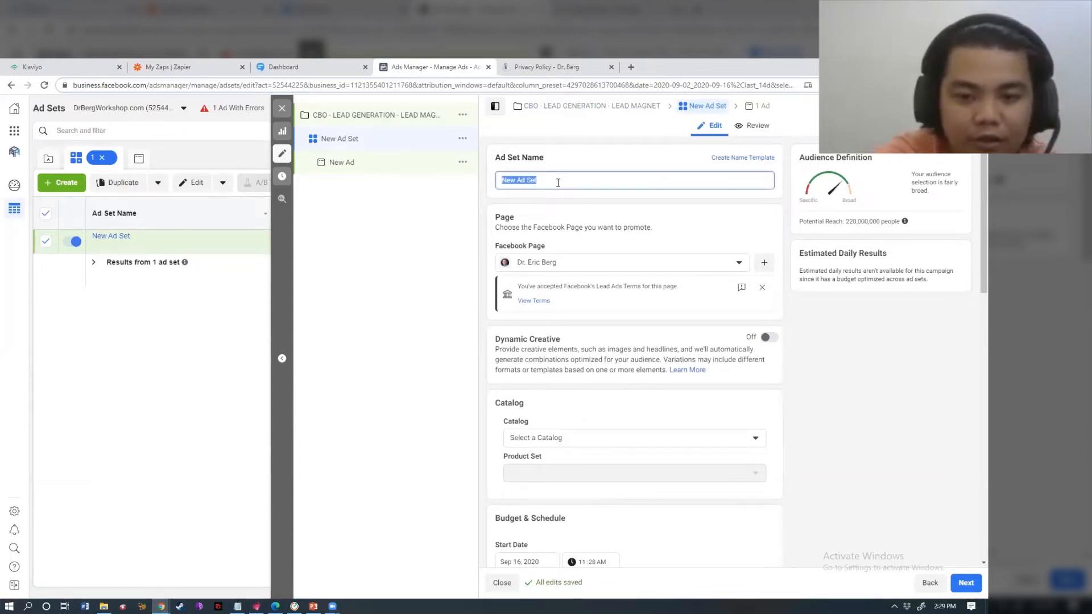
pyautogui.write('W -')
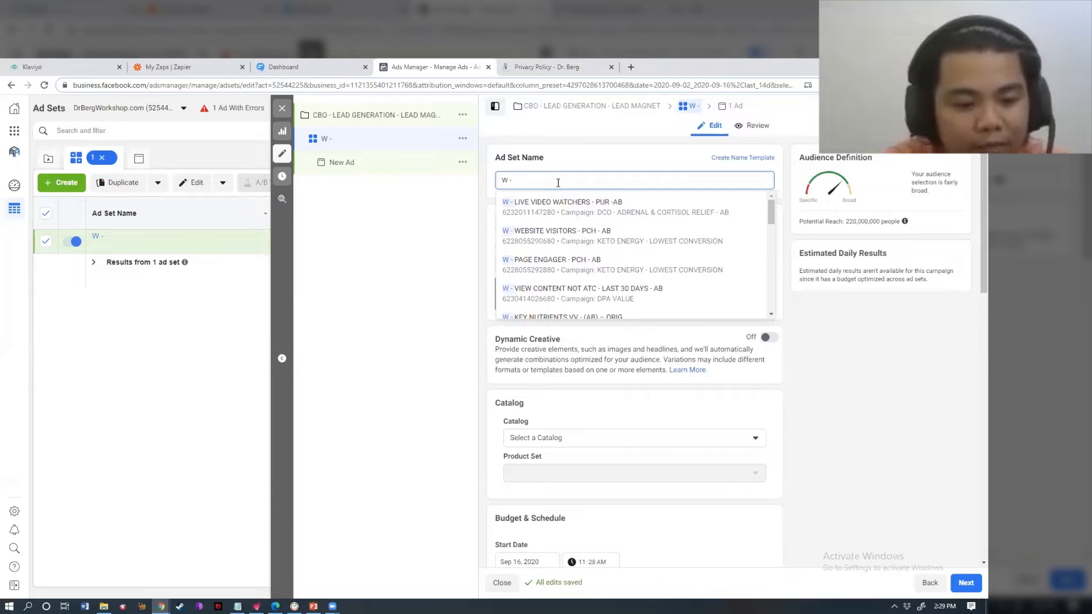
pyautogui.write('EBSITE VISITORS -')
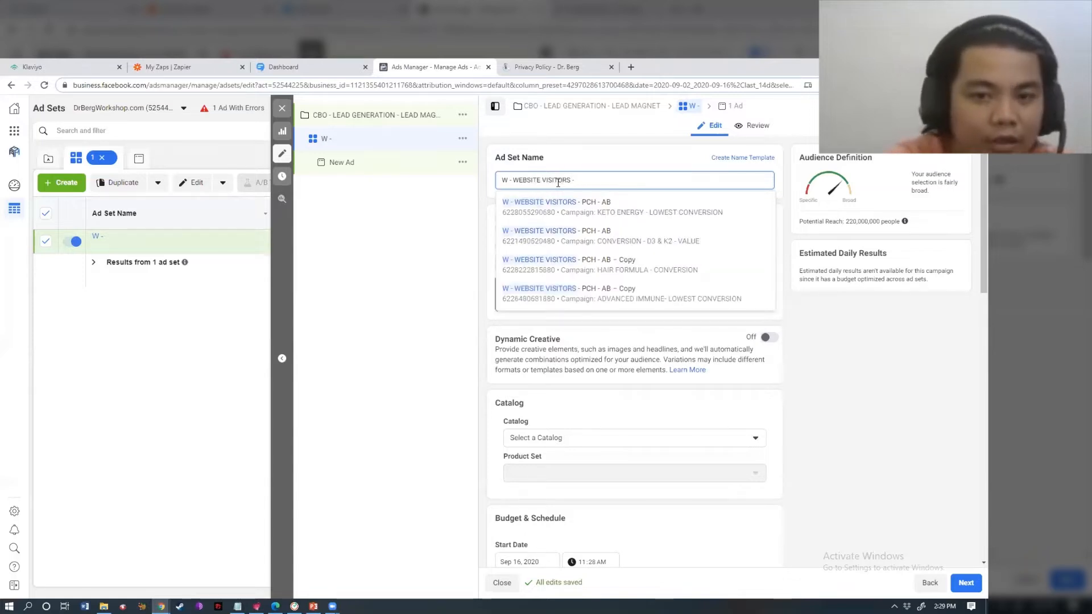
pyautogui.write(' JJ')
pyautogui.click(560, 193)
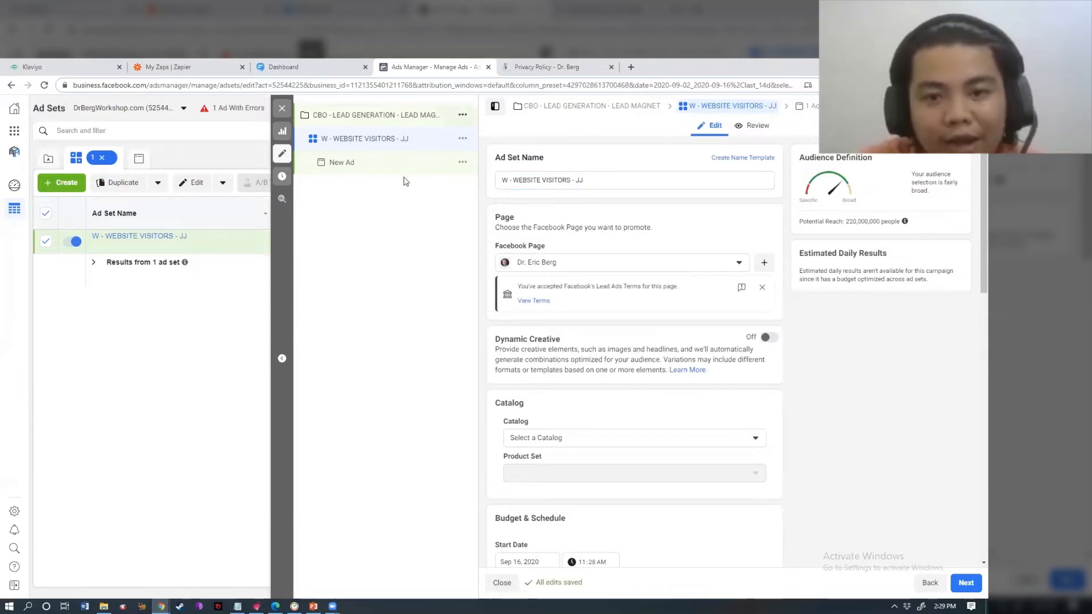
pyautogui.moveTo(589, 182); pyautogui.dragTo(512, 180)
pyautogui.click(550, 201)
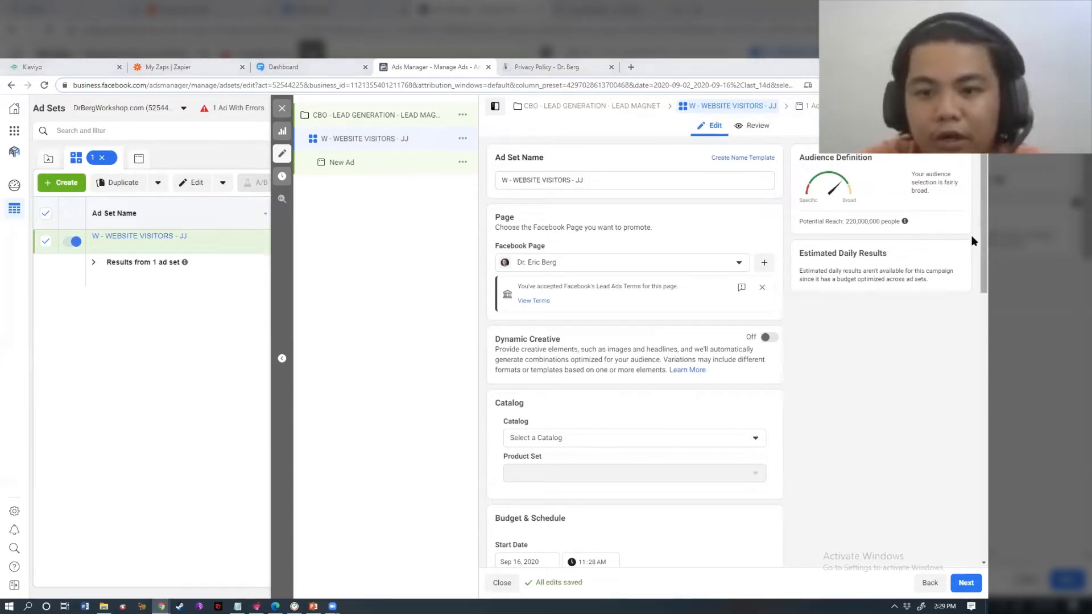
pyautogui.scroll(-3, 973, 240)
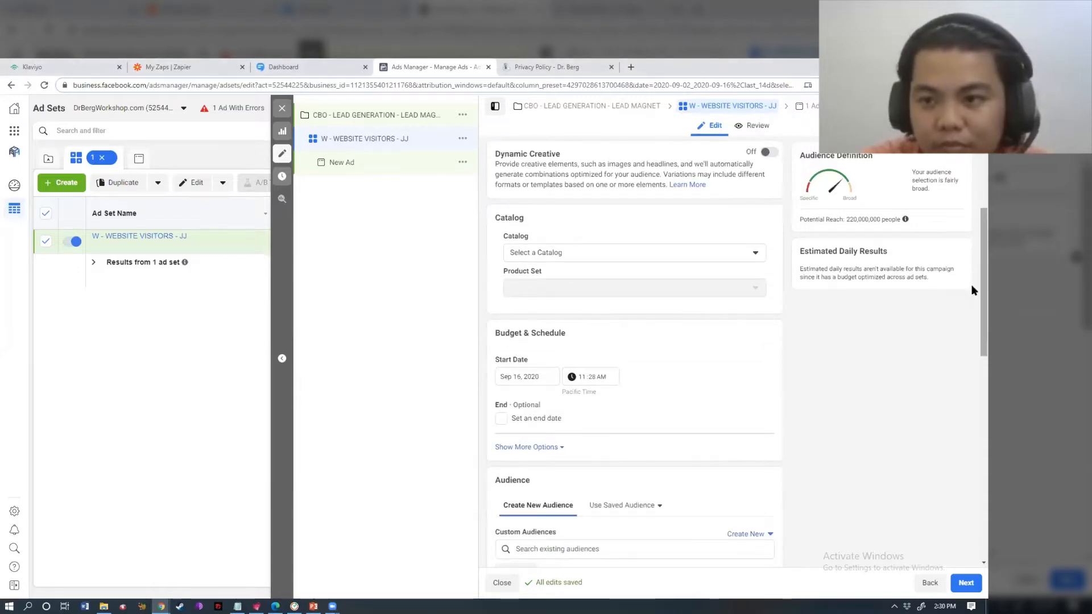
# - Add the Website Visitors 180 days custom audience to the ad set
pyautogui.scroll(-5, 973, 314)
pyautogui.click(672, 265)
pyautogui.write('WES')
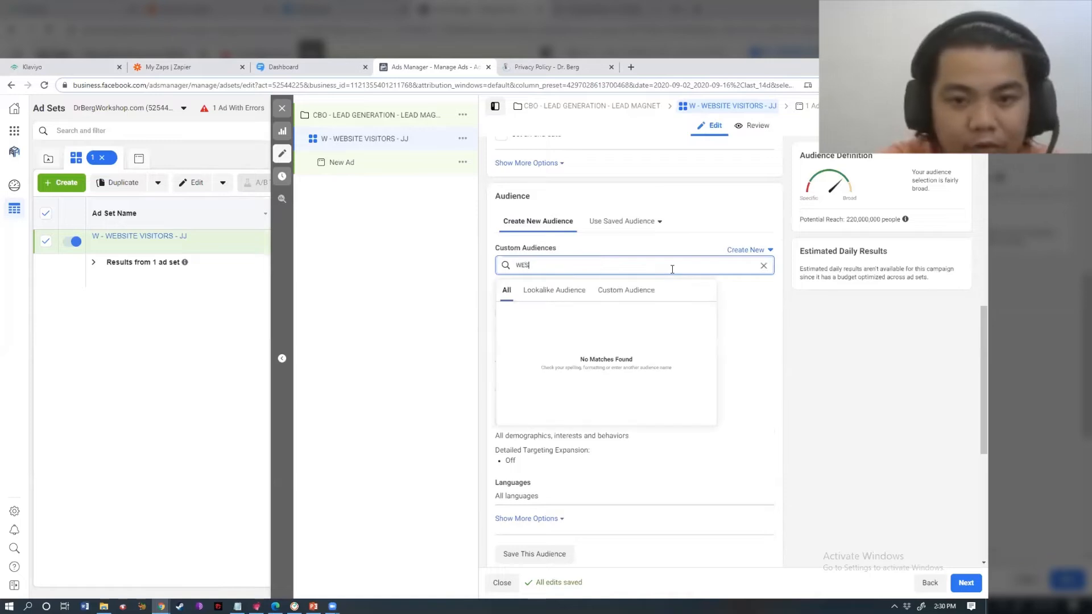
pyautogui.write('SITE')
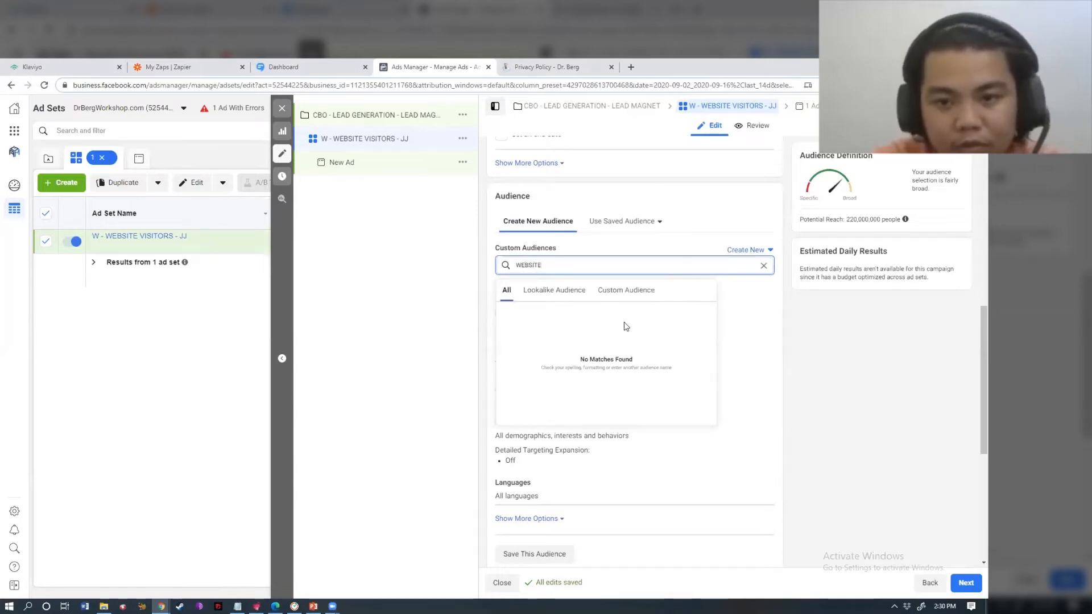
pyautogui.click(617, 294)
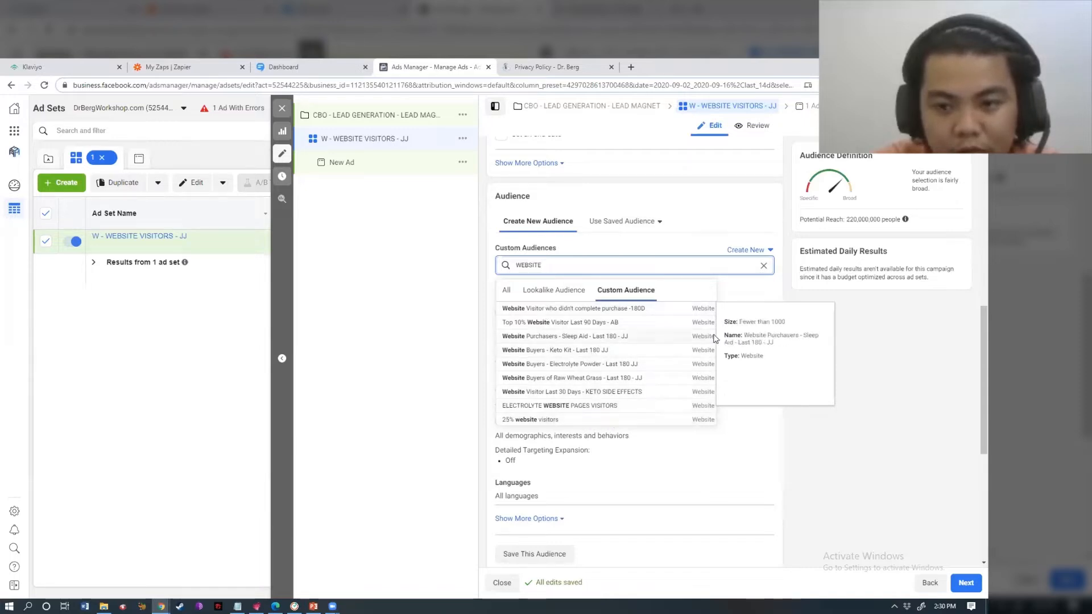
pyautogui.moveTo(712, 340); pyautogui.dragTo(710, 384)
pyautogui.click(565, 378)
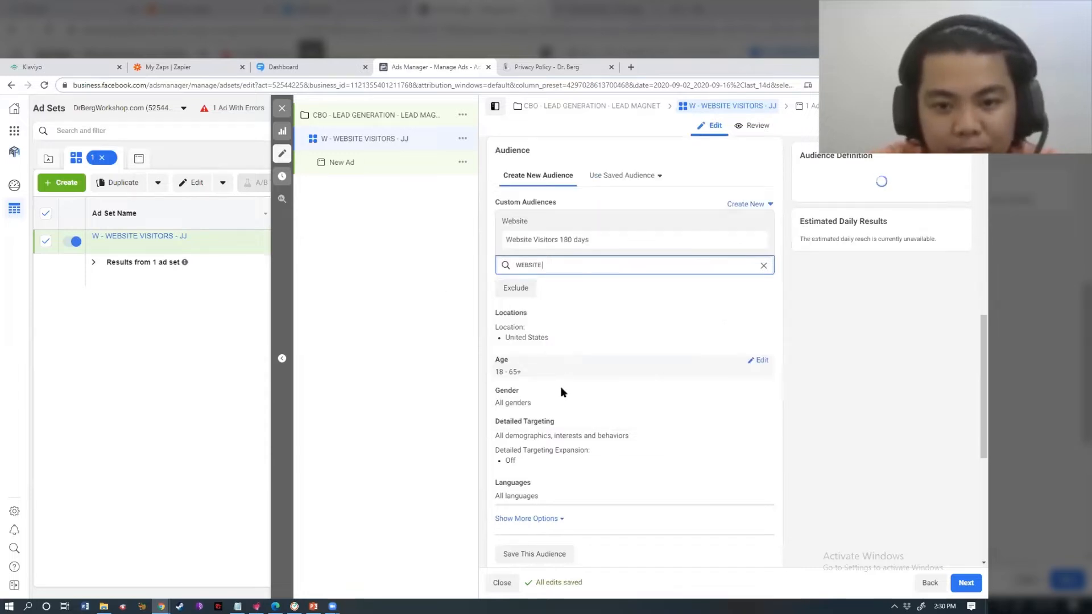
pyautogui.click(920, 382)
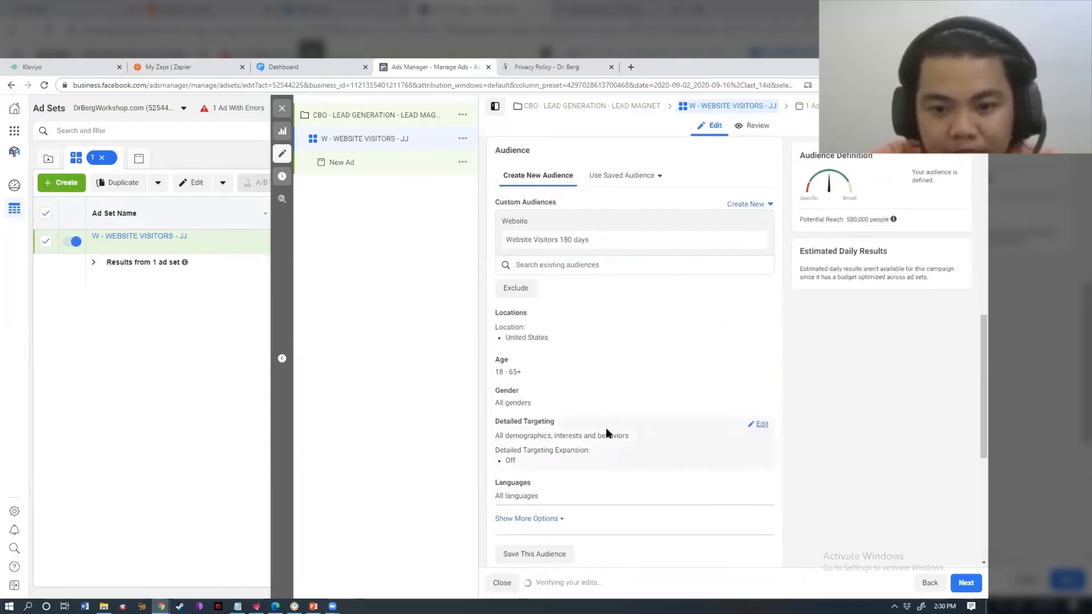
# - Review the ad set's placement and optimization settings before continuing to the ad
pyautogui.moveTo(507, 448); pyautogui.dragTo(609, 451)
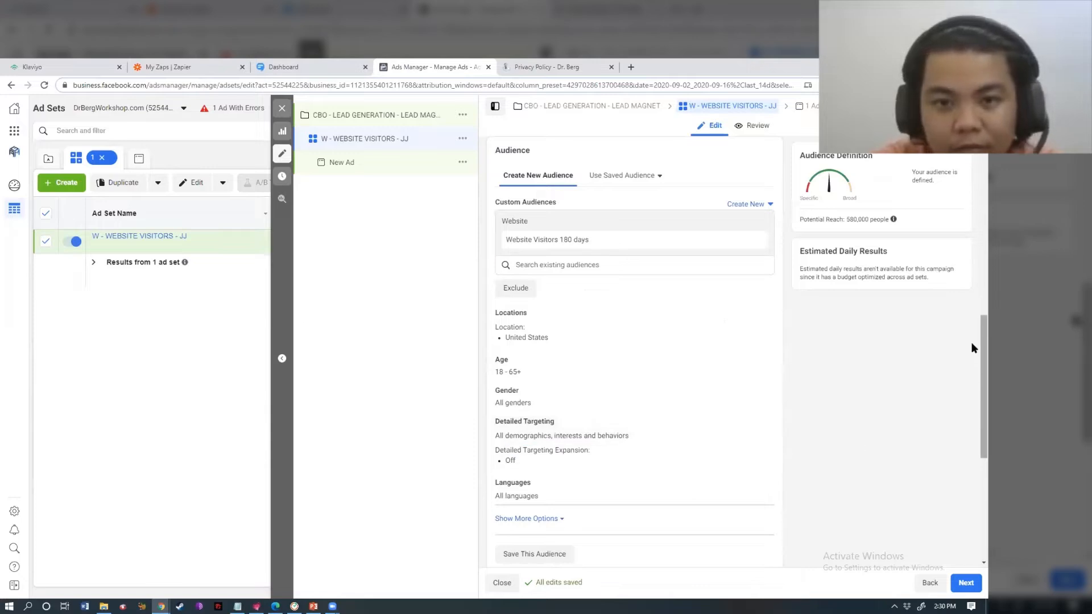
pyautogui.scroll(-3, 971, 363)
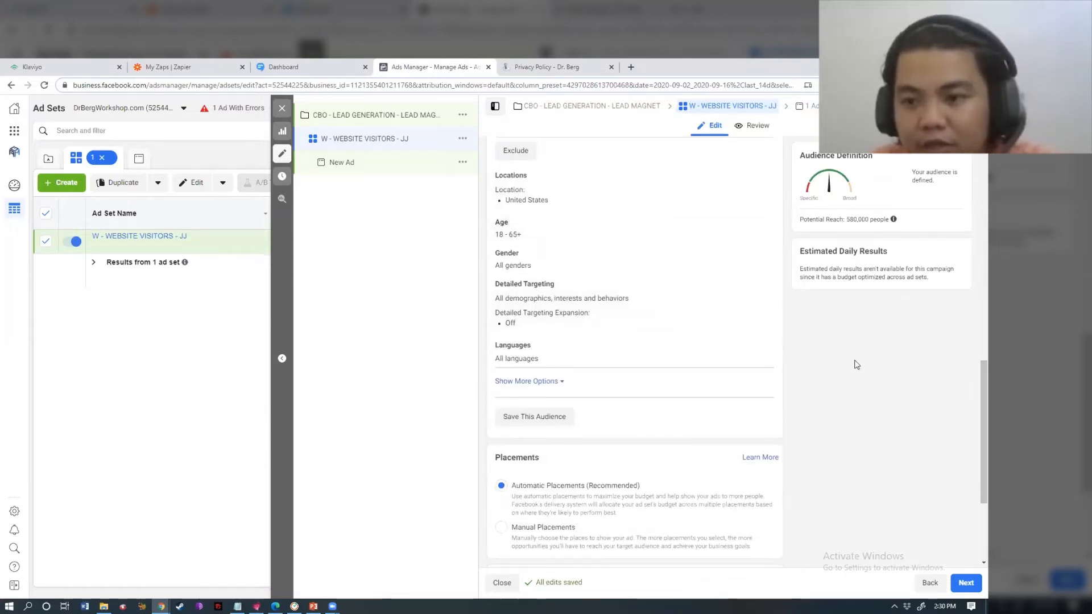
pyautogui.scroll(1, 972, 371)
pyautogui.moveTo(971, 367); pyautogui.dragTo(971, 360)
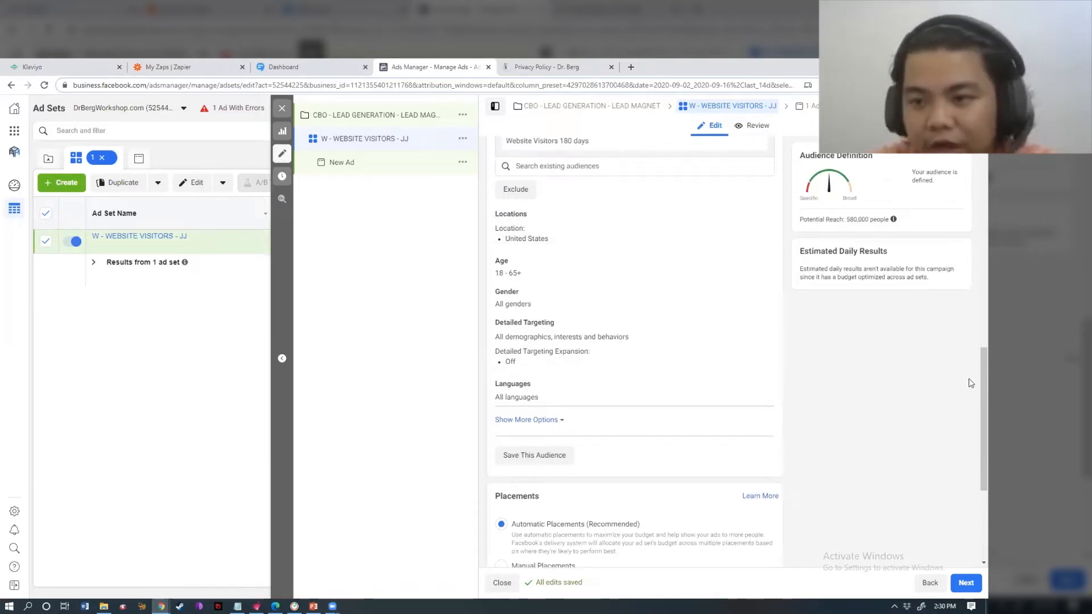
pyautogui.moveTo(972, 390); pyautogui.dragTo(970, 507)
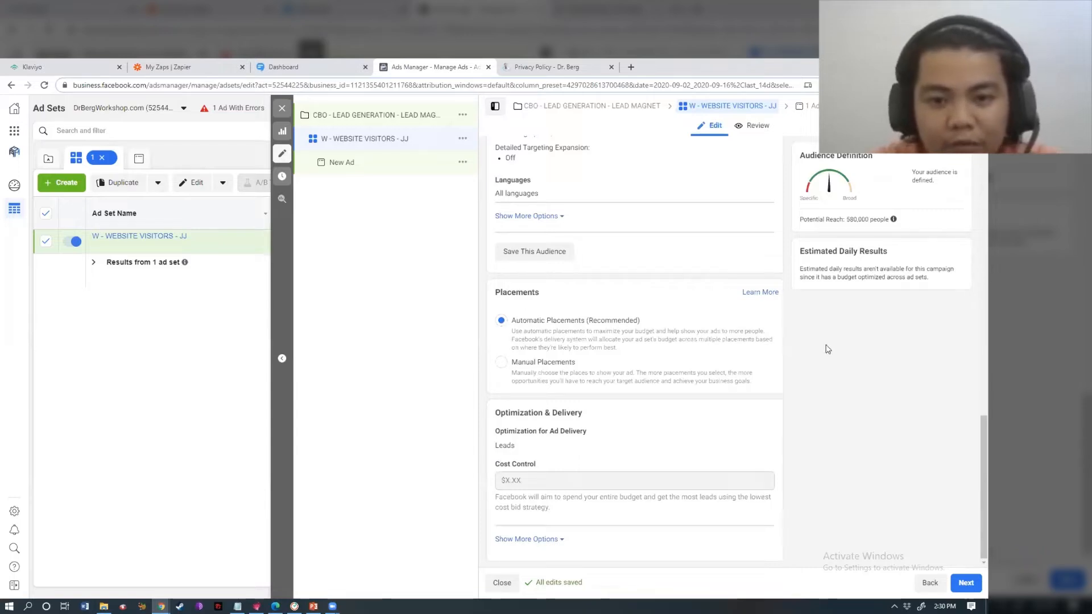
pyautogui.click(960, 580)
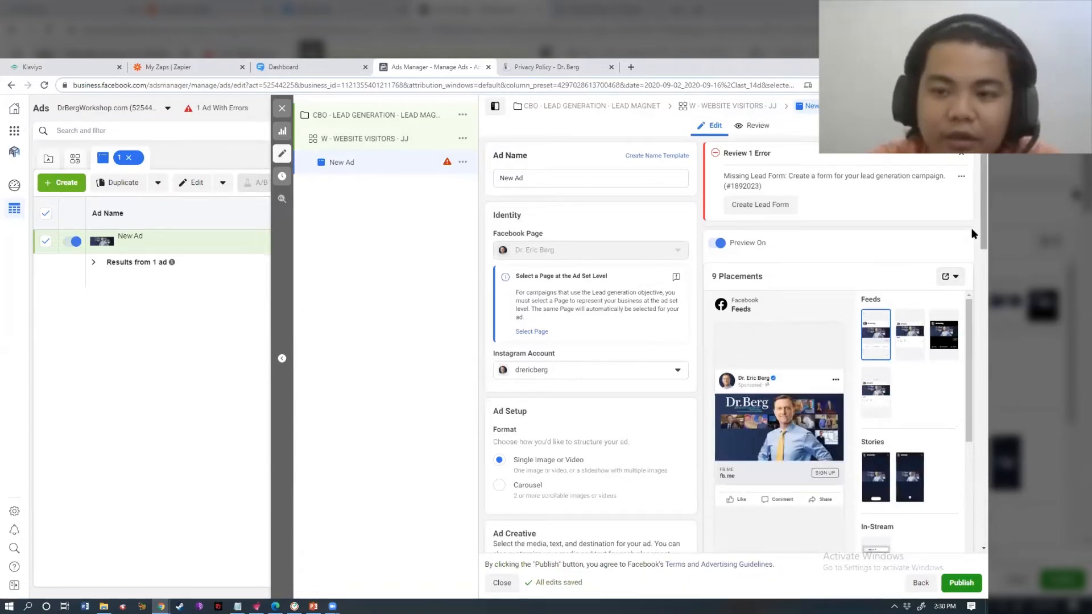
# - Rename the ad 'SINGLE IMAGE - COPY VERSION 1'
pyautogui.tripleClick(562, 176)
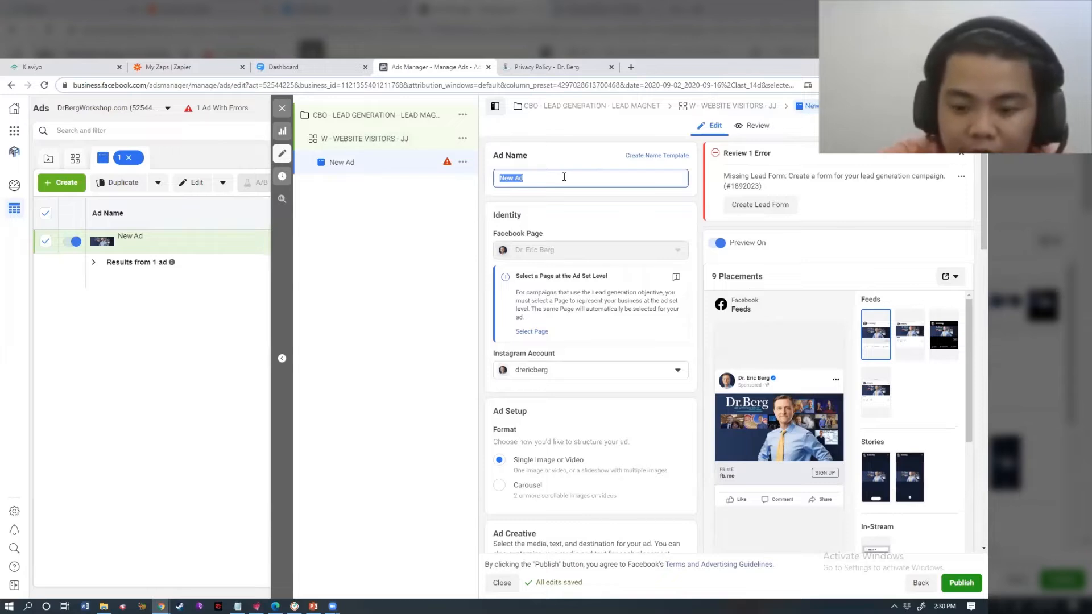
pyautogui.write('SINGLE')
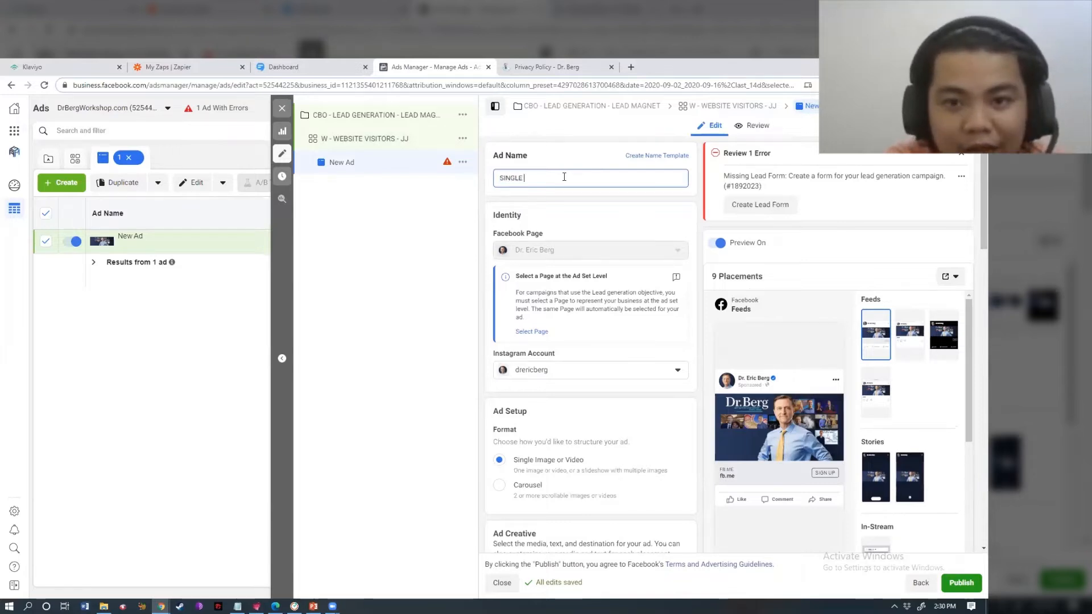
pyautogui.write(' IMAGE - ')
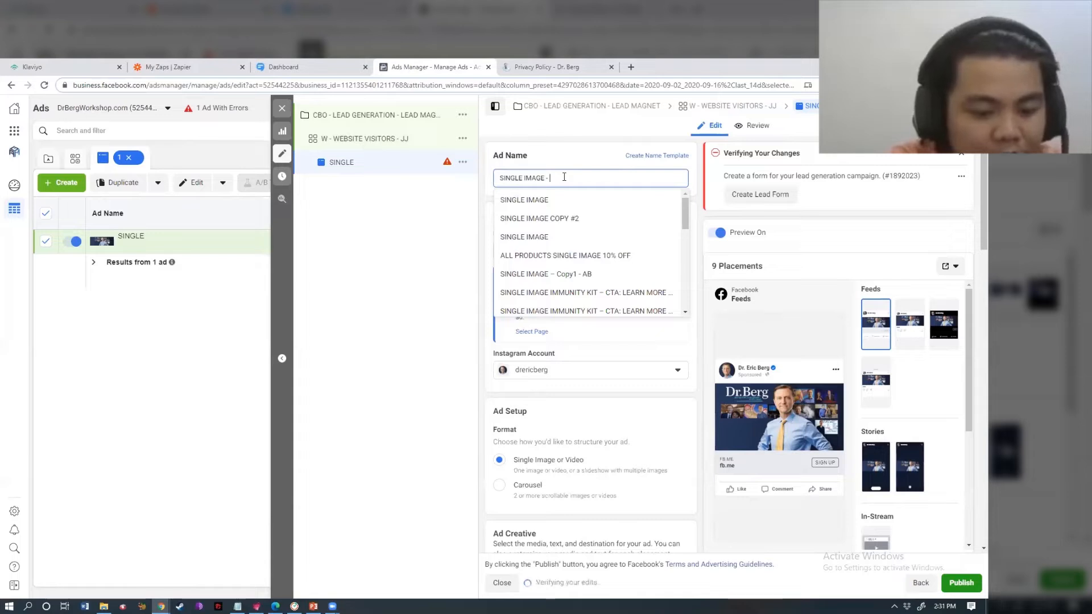
pyautogui.write('COPY VERSION 1')
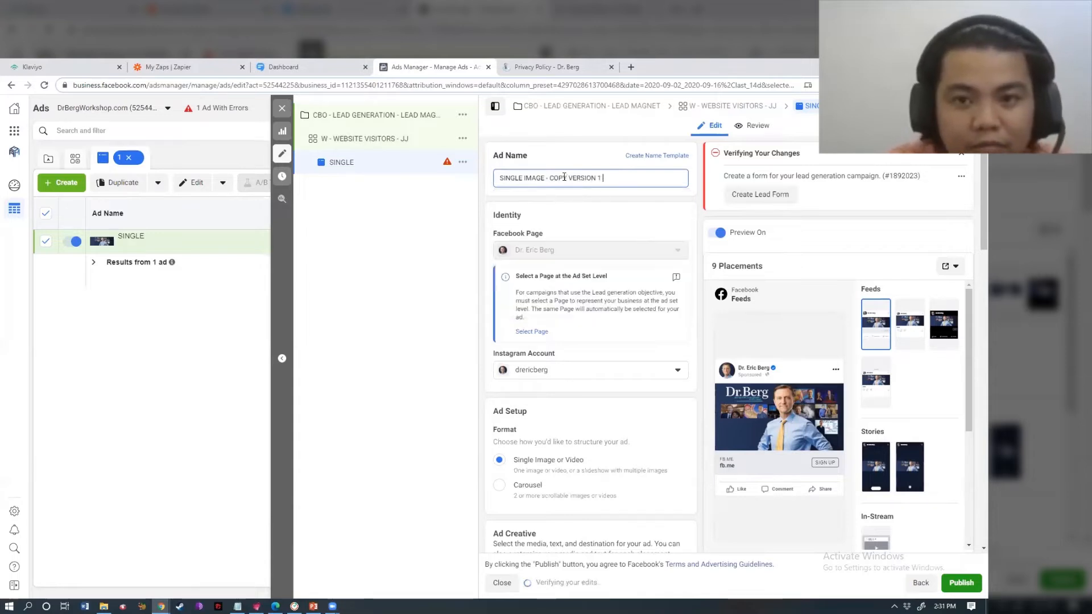
pyautogui.click(647, 196)
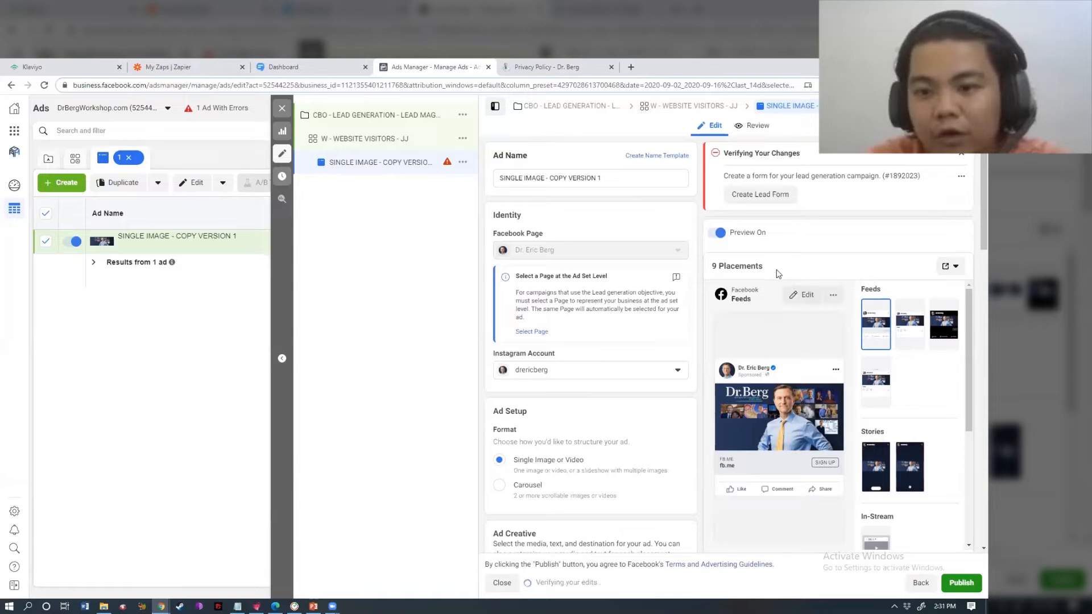
pyautogui.moveTo(549, 178); pyautogui.dragTo(604, 178)
pyautogui.click(572, 192)
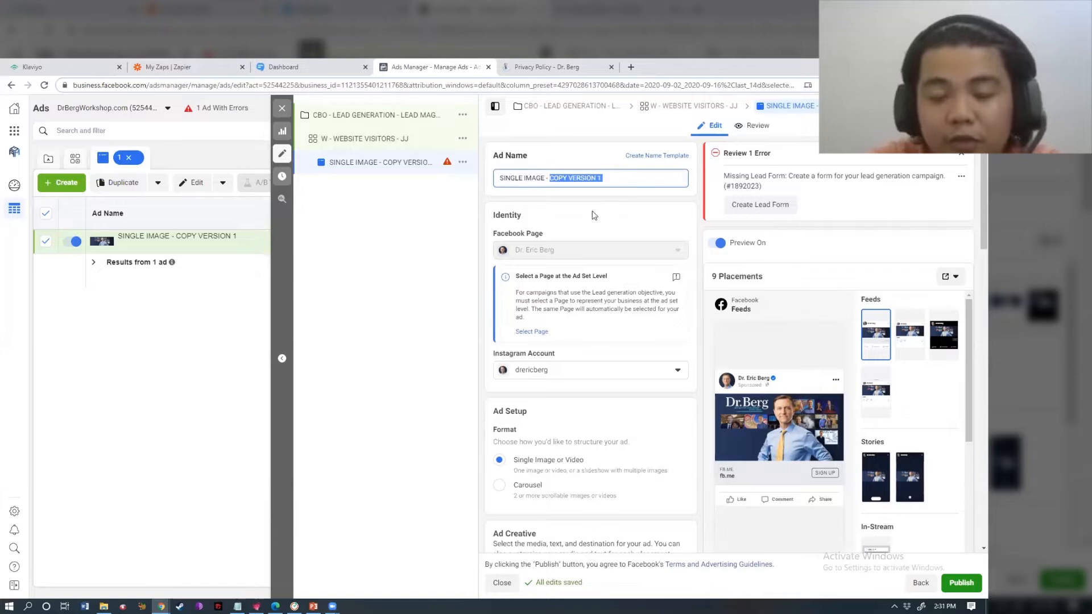
pyautogui.click(866, 237)
# - Remove the ad's current image in the Media section
pyautogui.moveTo(982, 216); pyautogui.dragTo(971, 255)
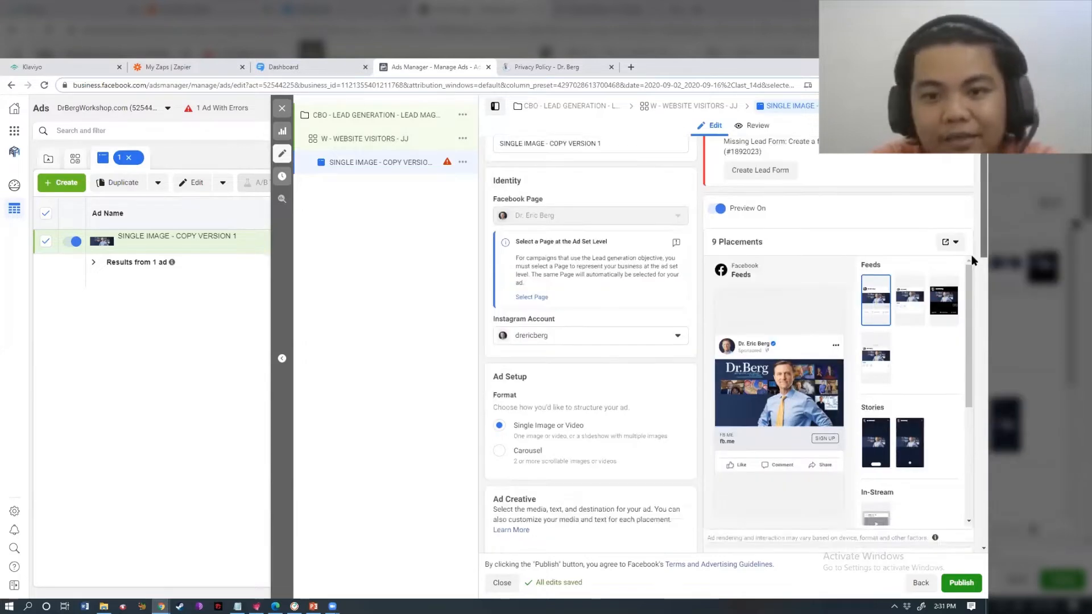
pyautogui.scroll(-1, 971, 255)
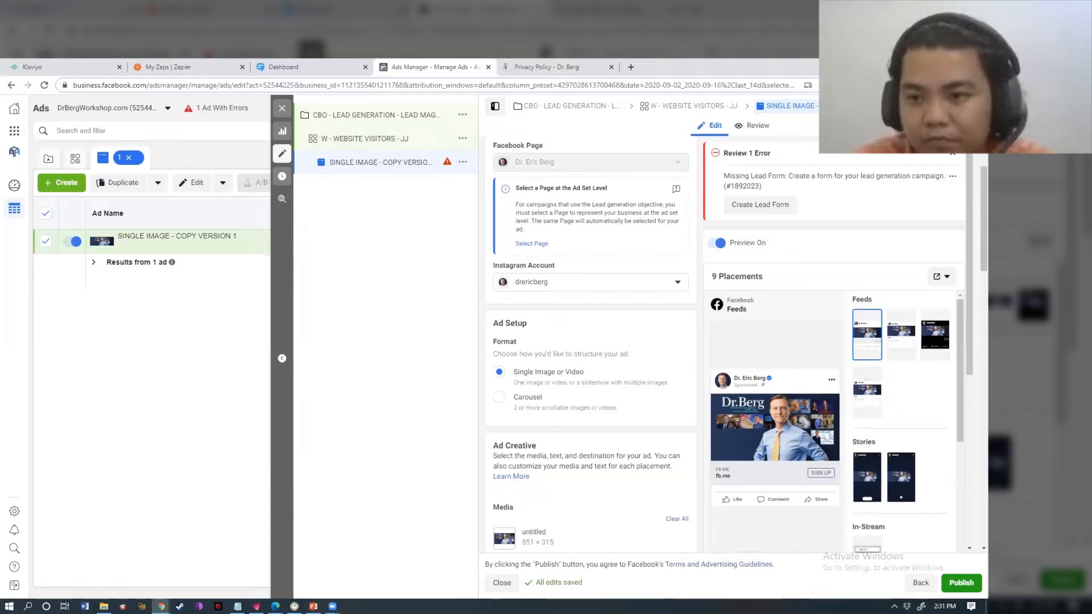
pyautogui.scroll(-1, 971, 247)
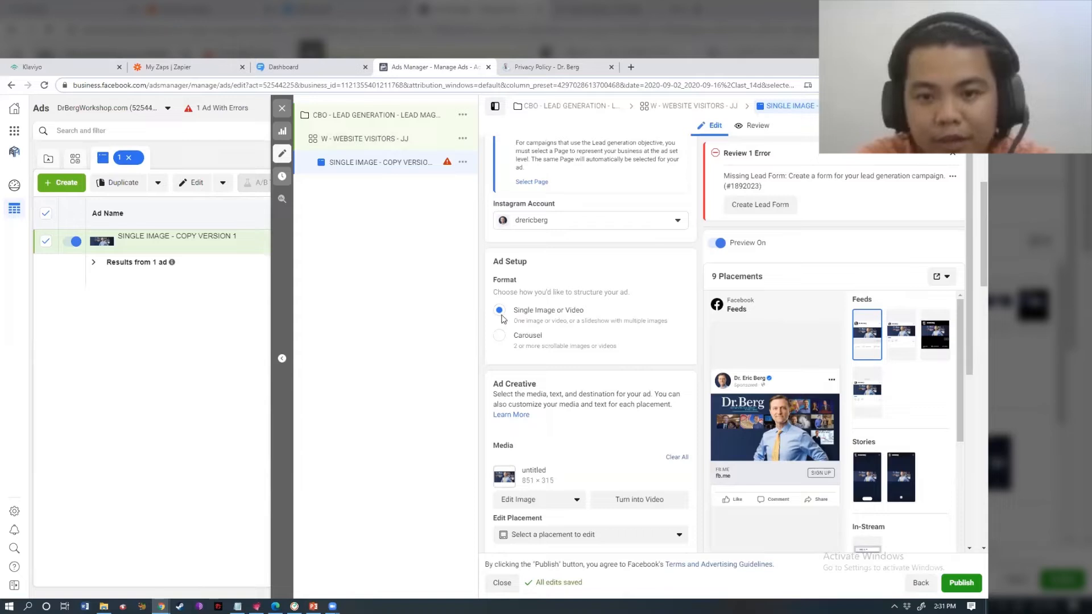
pyautogui.scroll(-5, 970, 292)
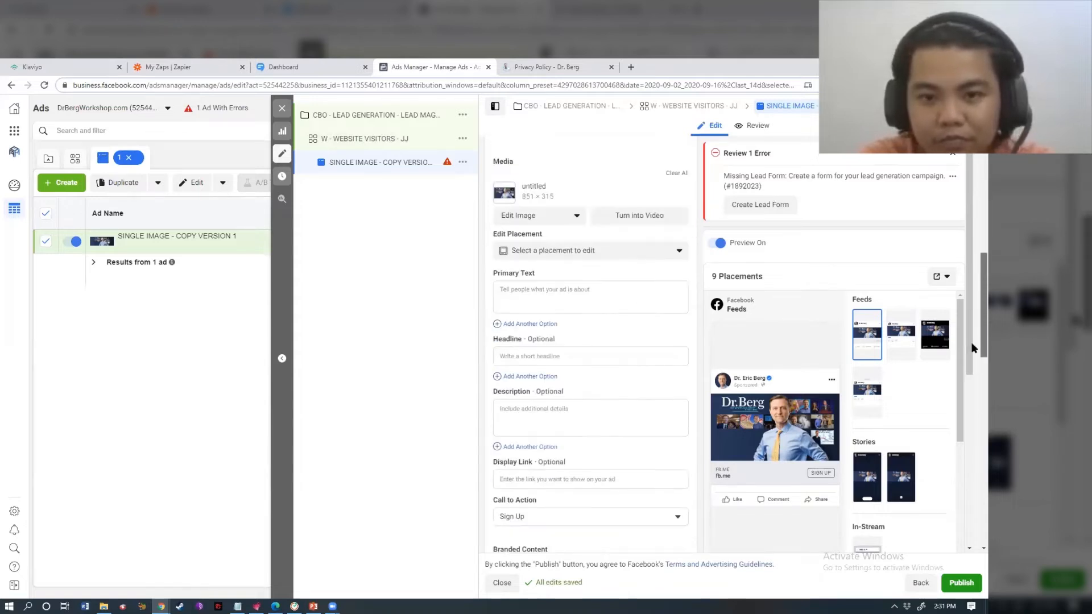
pyautogui.click(677, 174)
# - Add Cheat Sheet.jpg from the account's image library as the ad's media
pyautogui.click(527, 178)
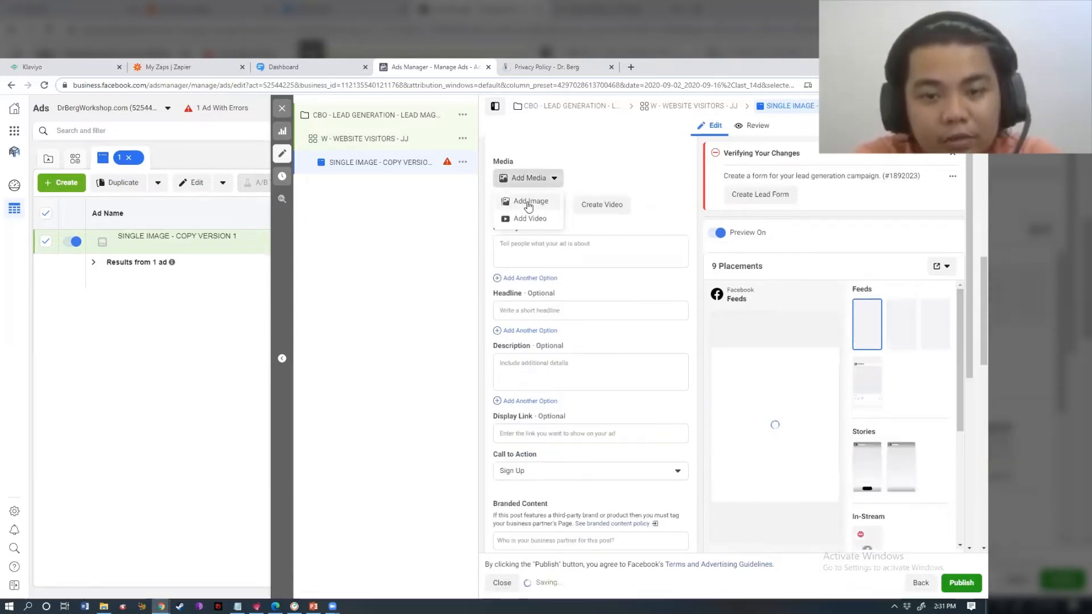
pyautogui.click(529, 203)
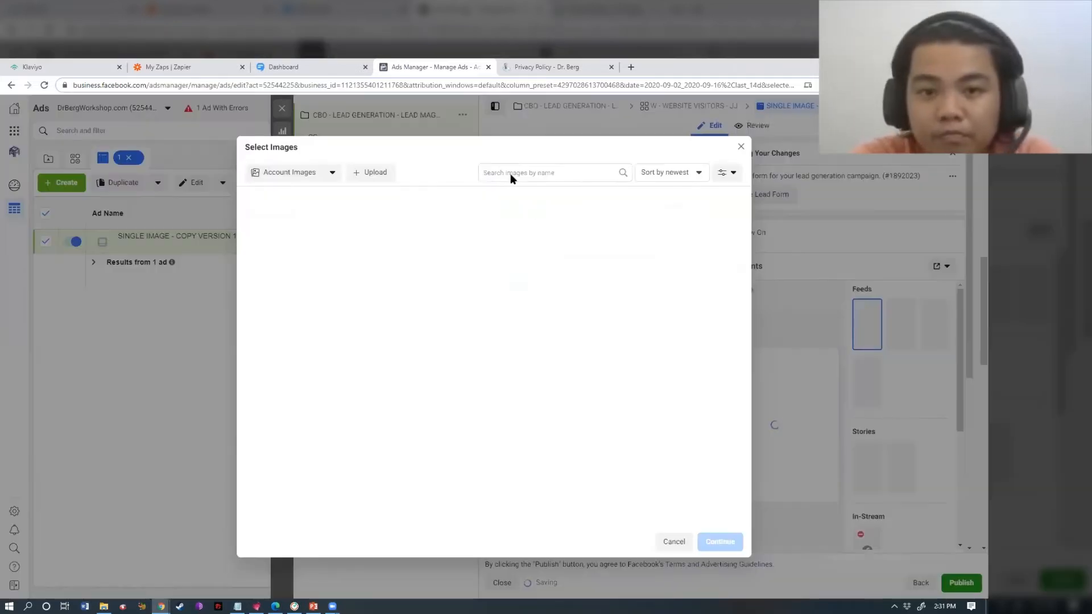
pyautogui.click(529, 171)
pyautogui.write('CHEAT ')
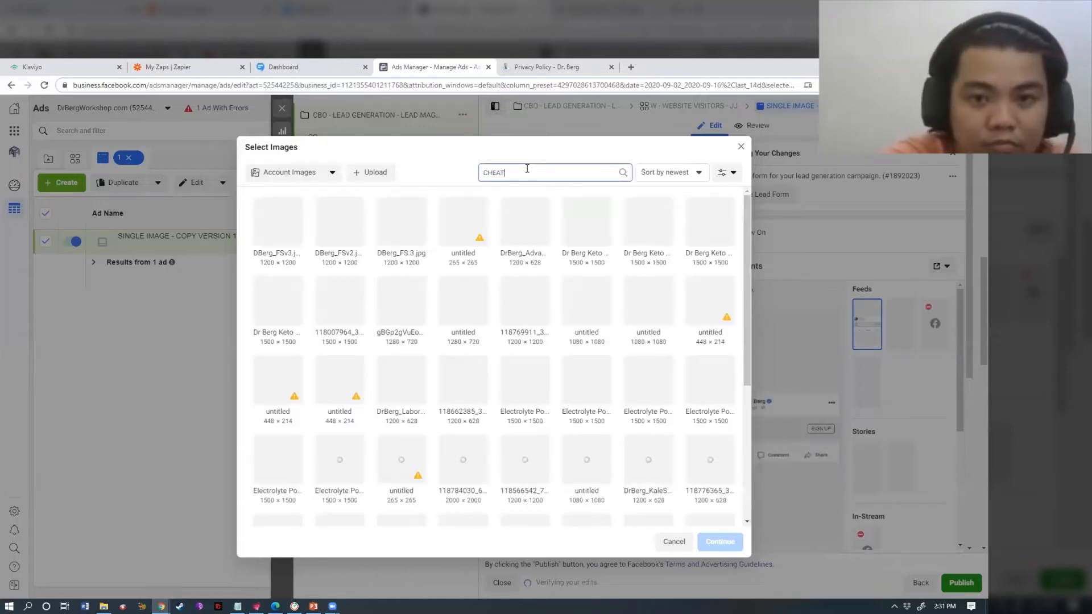
pyautogui.write('SHEET')
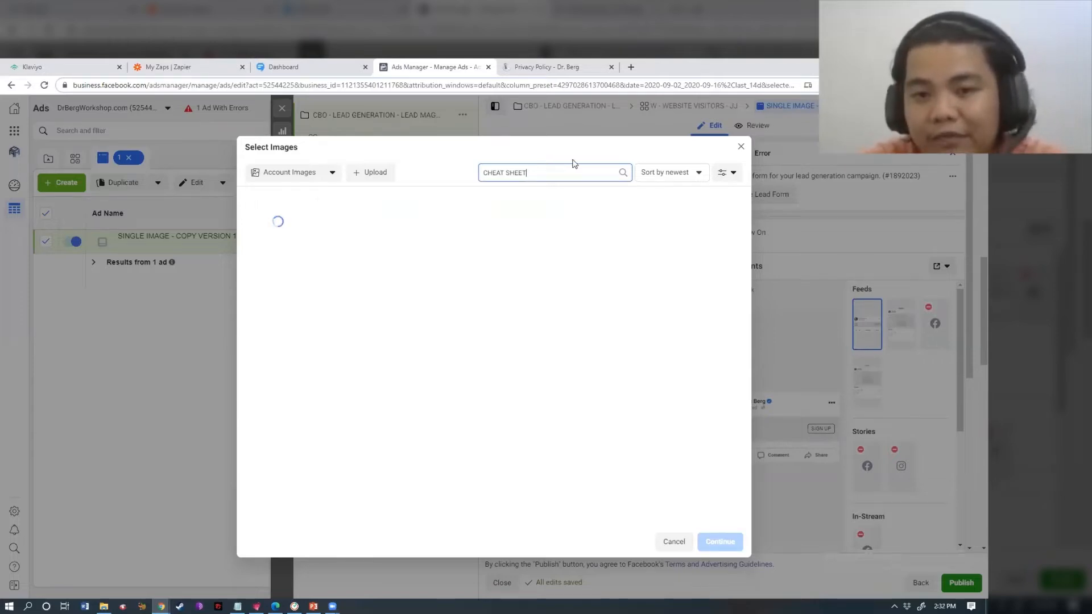
pyautogui.click(268, 242)
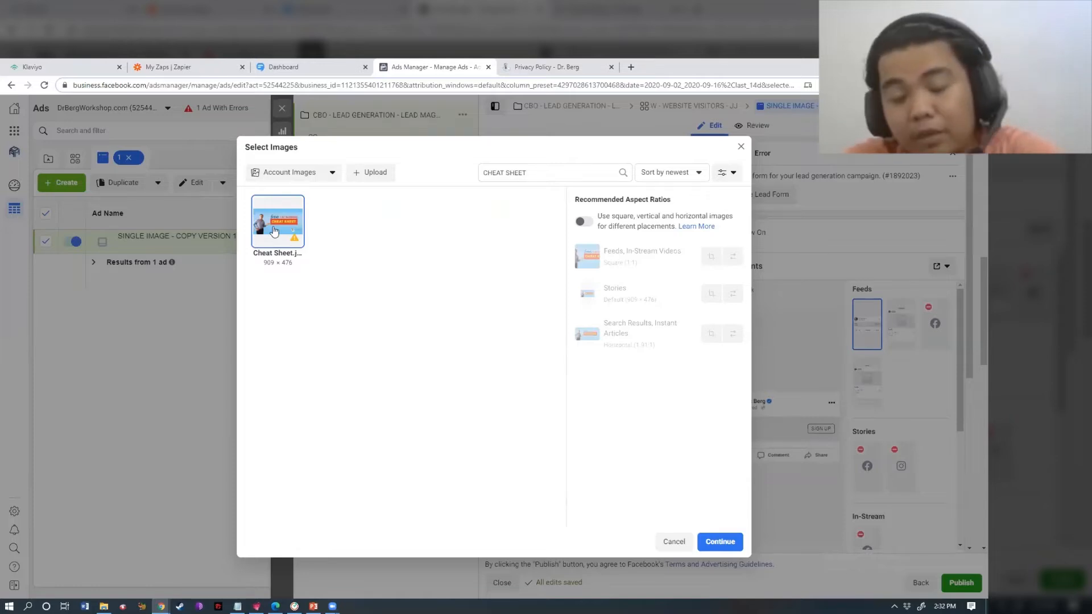
pyautogui.click(720, 541)
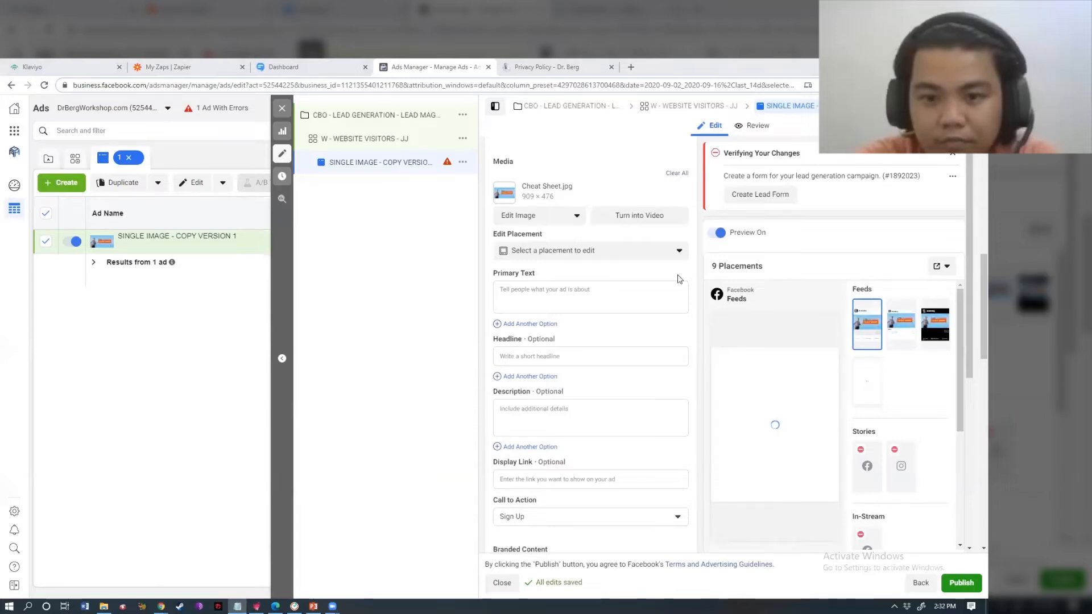
# - Paste the prepared ad copy into the primary text
pyautogui.click(565, 297)
pyautogui.write("I've Reached 3 Million Subscribers on YouTube! 😊  So to celebrate 🎉, I want to show my appreciation to all of my subscribers by giving you something to help you with your health and weight loss goals.  Would you like to know my most highly recommended foods for getting into Fat-Burning mode?  Grab my FREE cheat sheet! Simply click below ⬇")
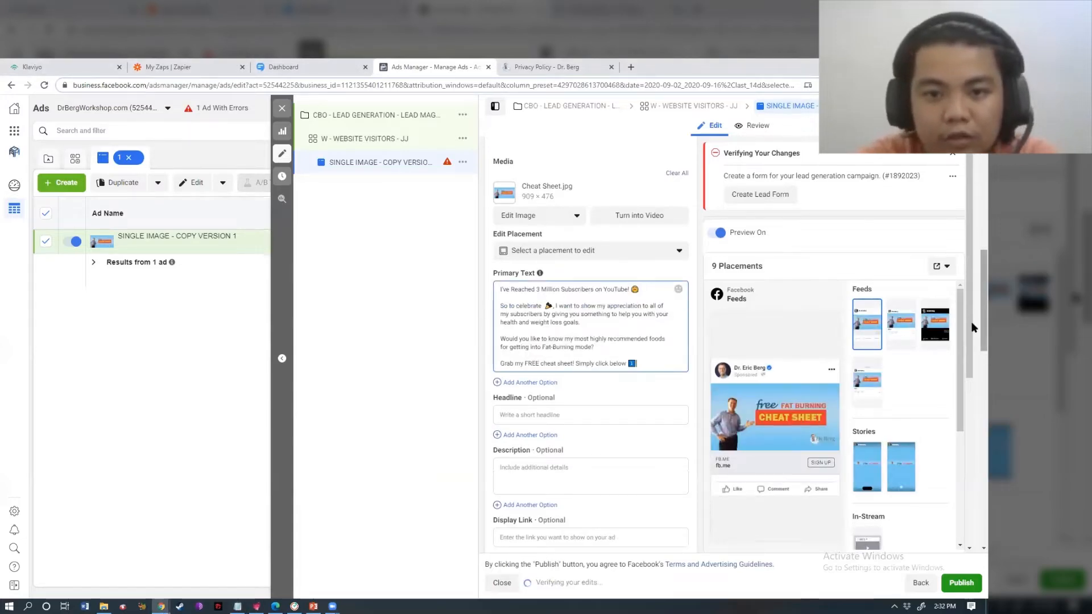
pyautogui.scroll(-3, 972, 327)
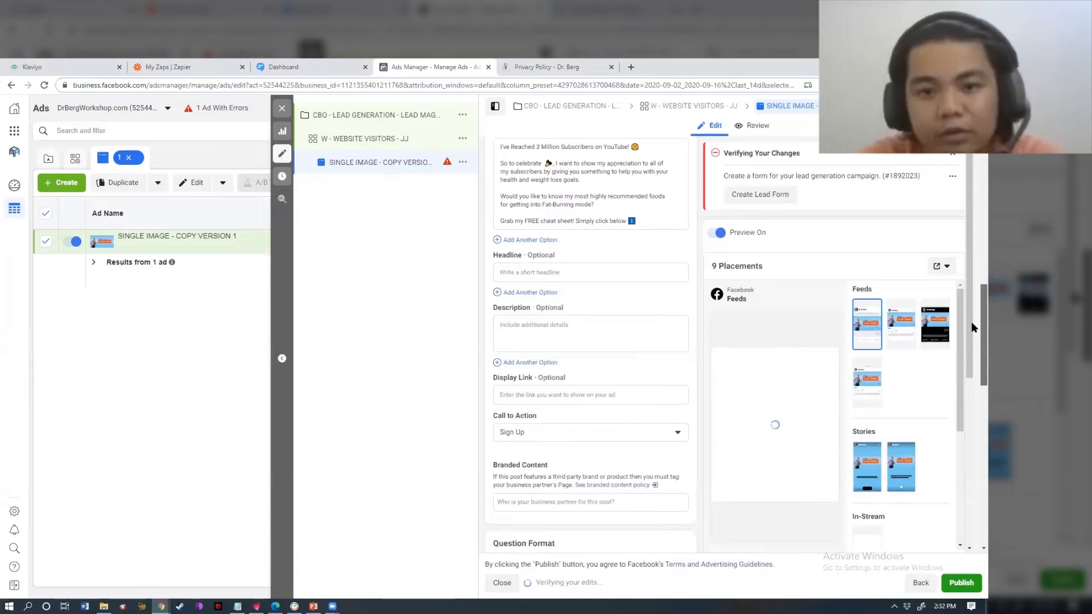
pyautogui.moveTo(971, 323); pyautogui.dragTo(972, 328)
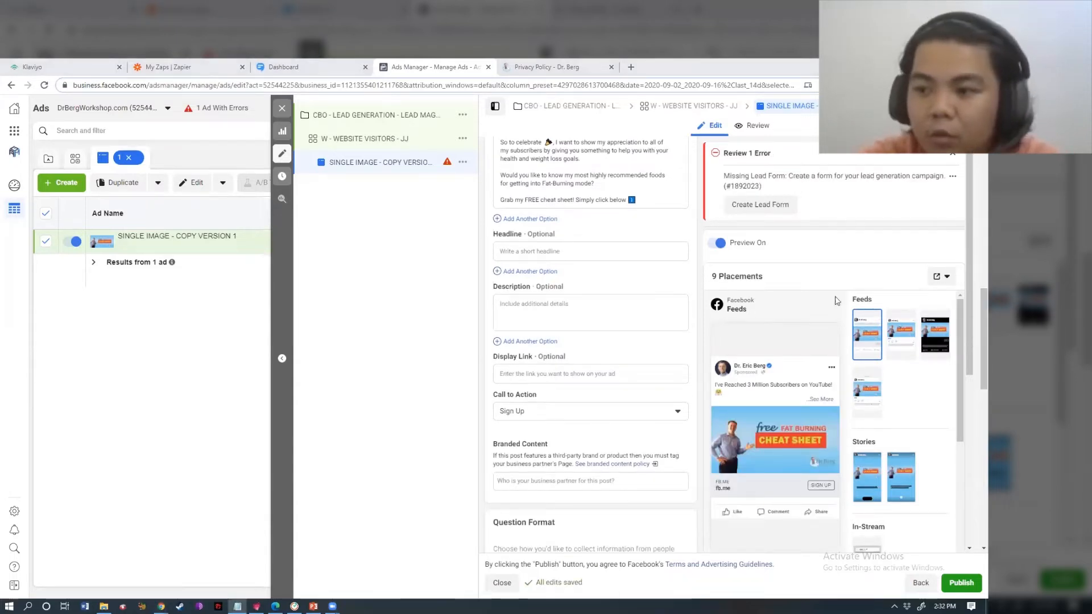
# - Set the headline to 'FAT-BURNING Triggers List of Food →'
pyautogui.click(552, 259)
pyautogui.write('FAT-BURNING Triggers List of Food →')
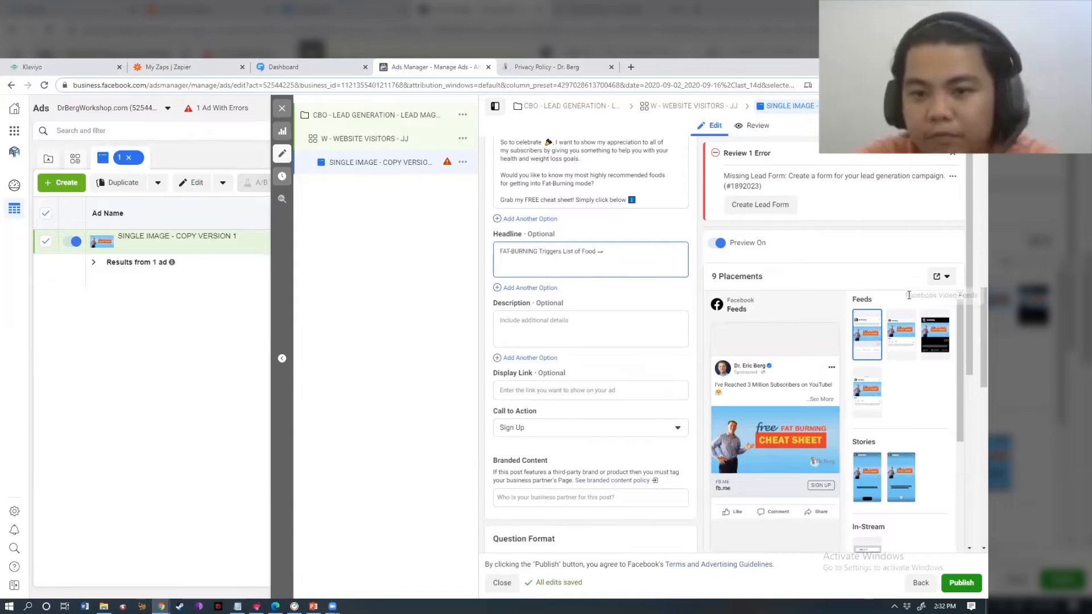
pyautogui.press('BackSpace')
pyautogui.press('BackSpace')
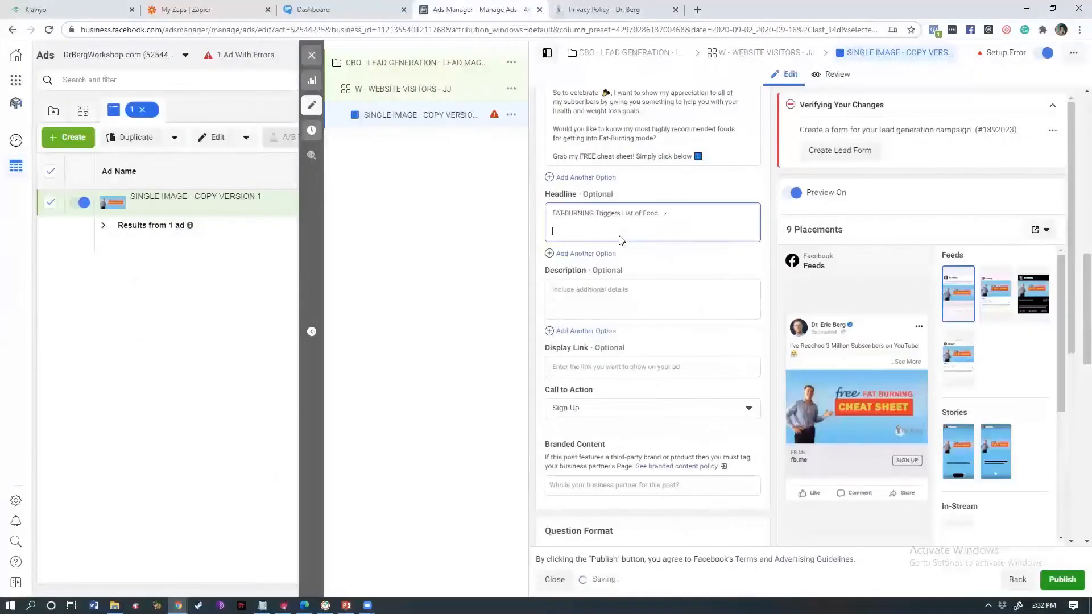
pyautogui.press('BackSpace')
pyautogui.press('BackSpace')
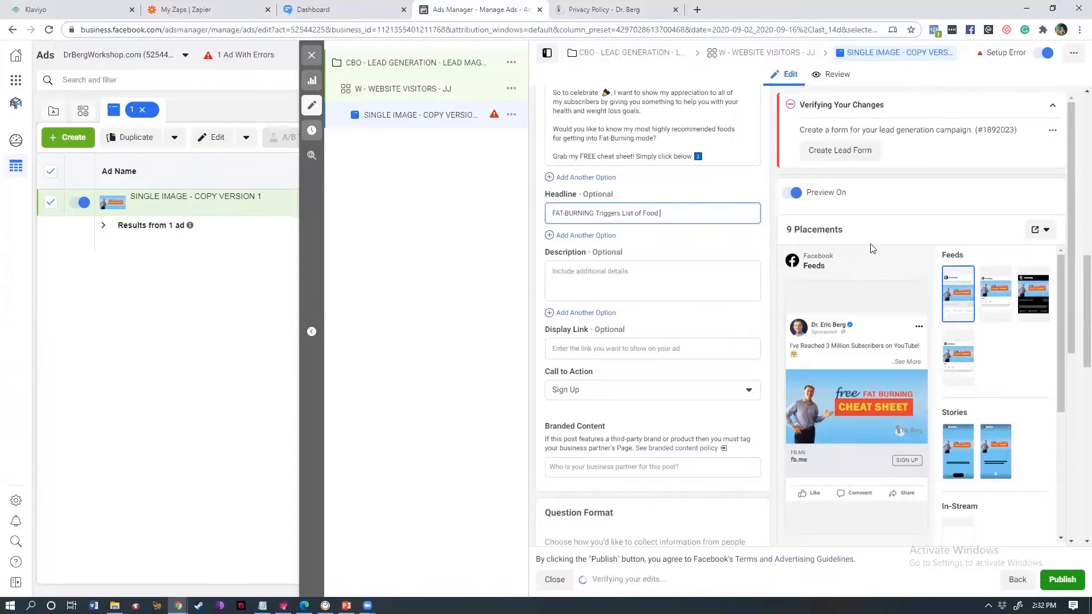
pyautogui.hotkey('ctrl', 'a')
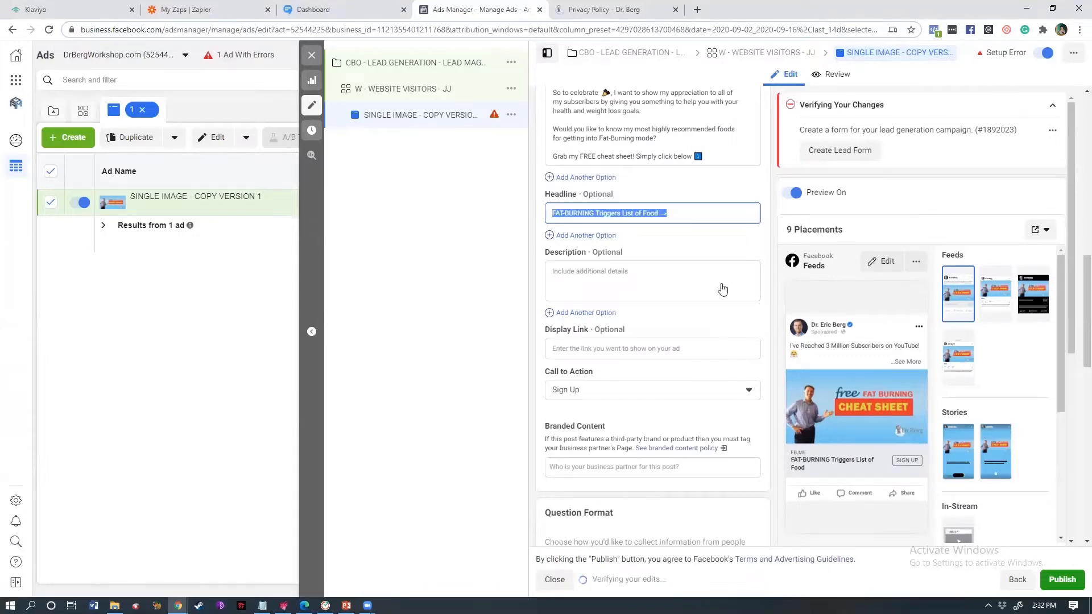
# - Paste 'It's Get Healthy and then Lose the Weight.' as the ad description
pyautogui.click(621, 282)
pyautogui.click(620, 282)
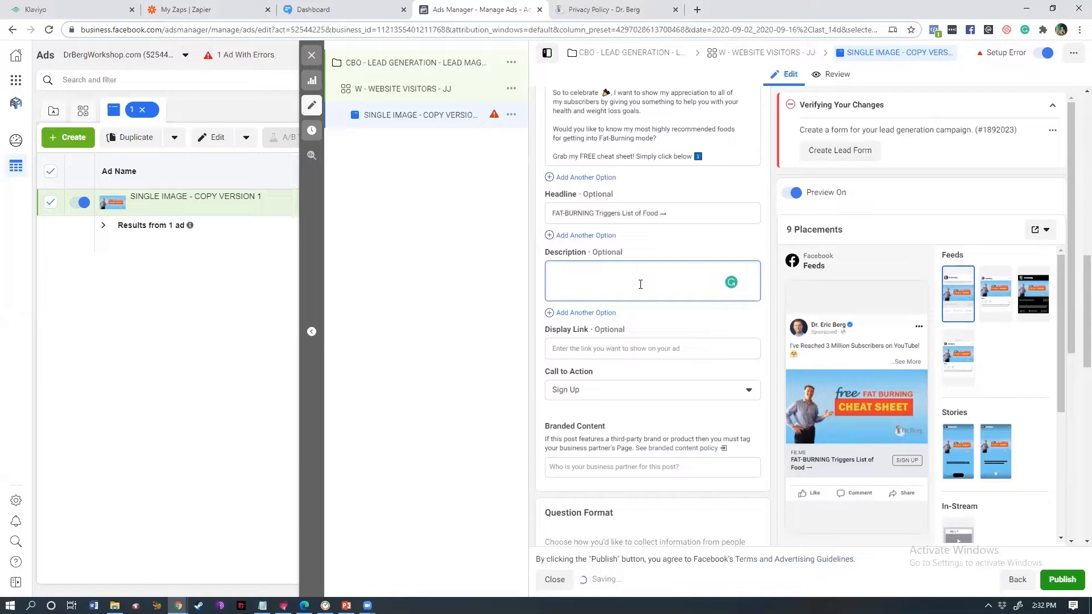
pyautogui.write("It's Get Healthy and then Lose the Weight.")
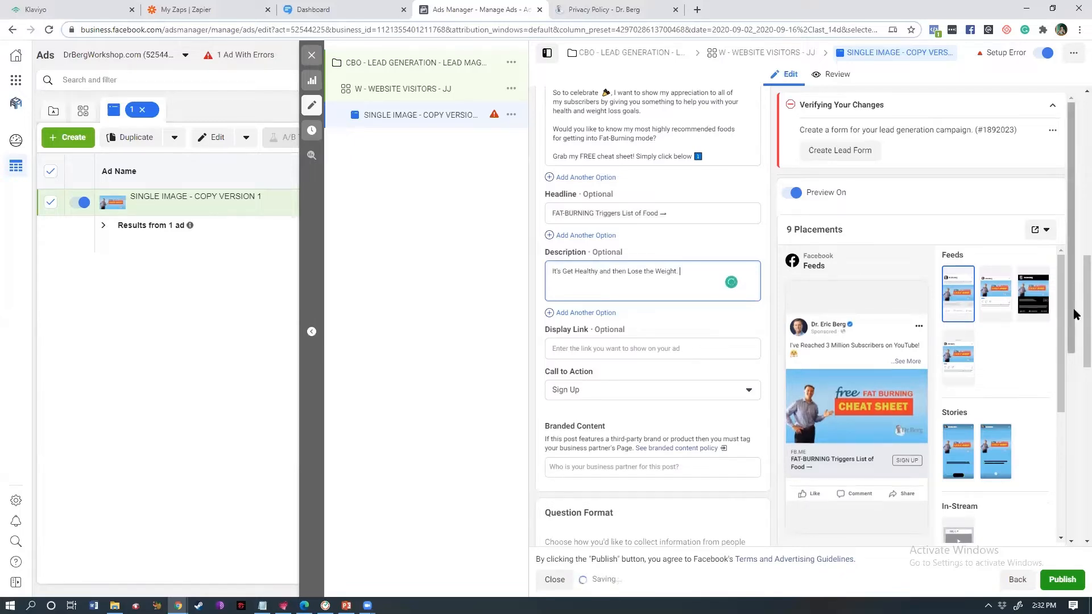
pyautogui.scroll(-3, 1075, 314)
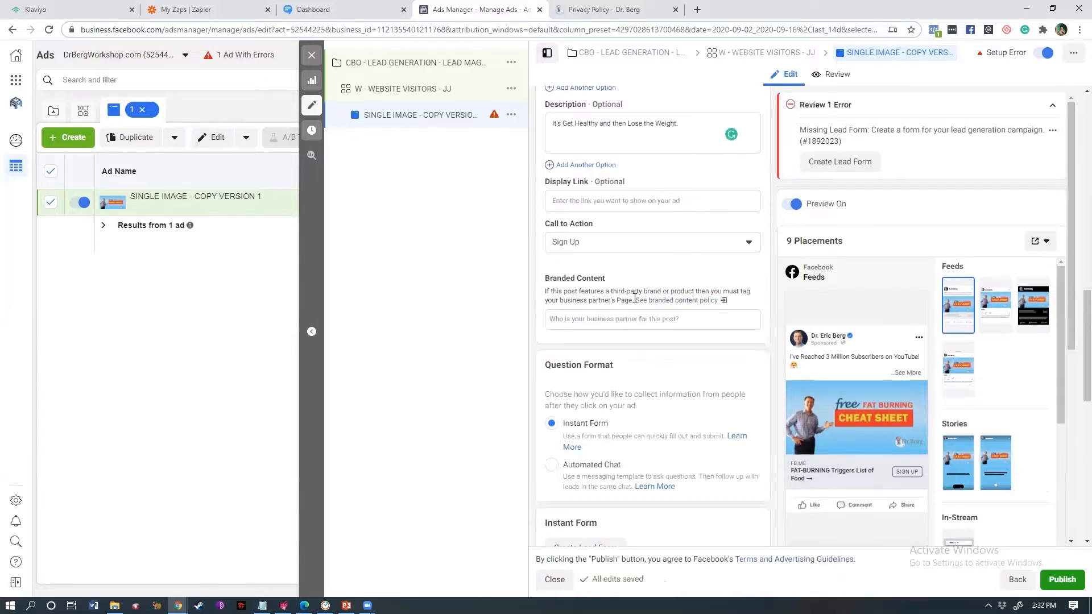
# - Keep Sign Up as the ad's call to action
pyautogui.click(612, 243)
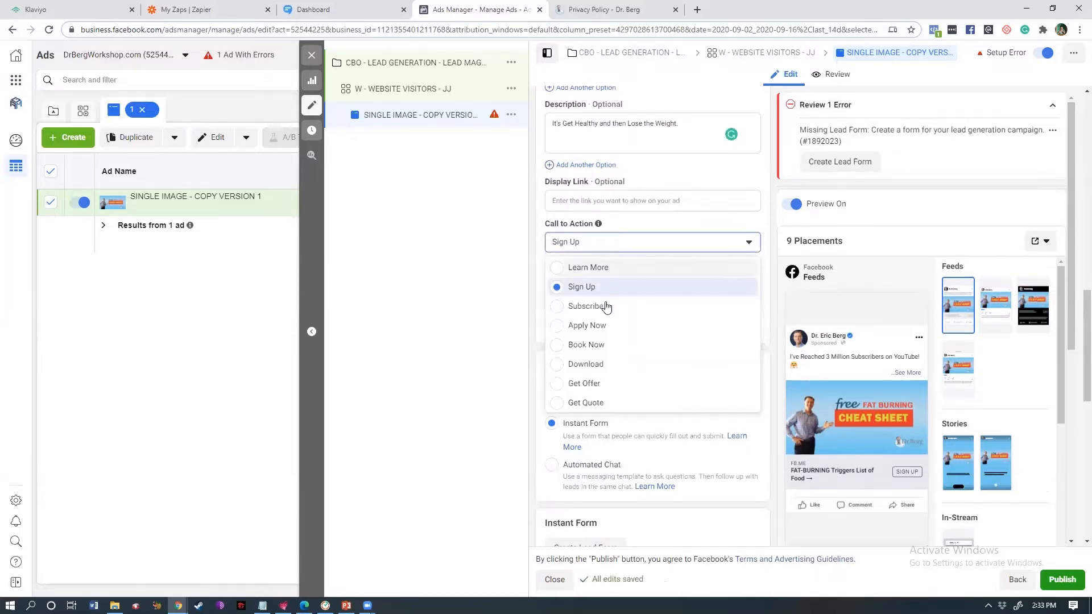
pyautogui.click(713, 226)
pyautogui.scroll(-3, 1072, 341)
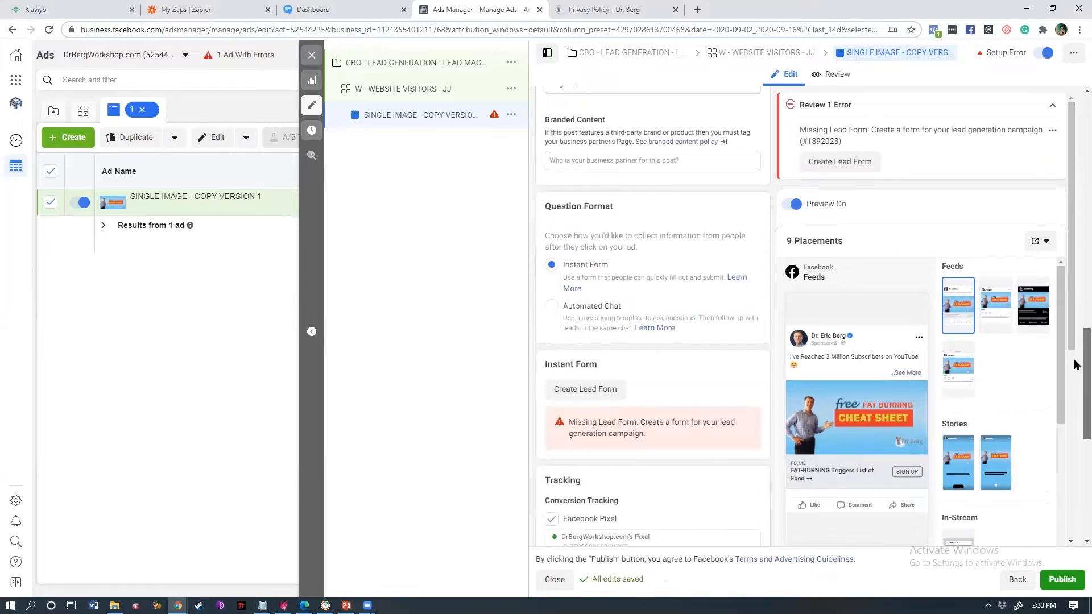
pyautogui.scroll(10, 1075, 352)
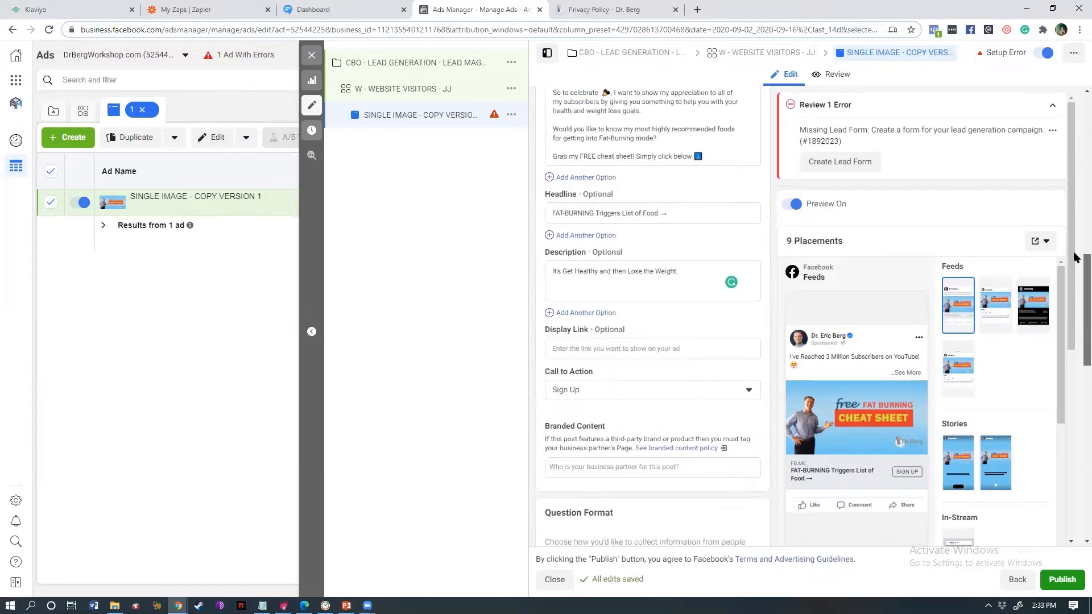
pyautogui.scroll(3, 1074, 190)
pyautogui.scroll(-6, 1076, 229)
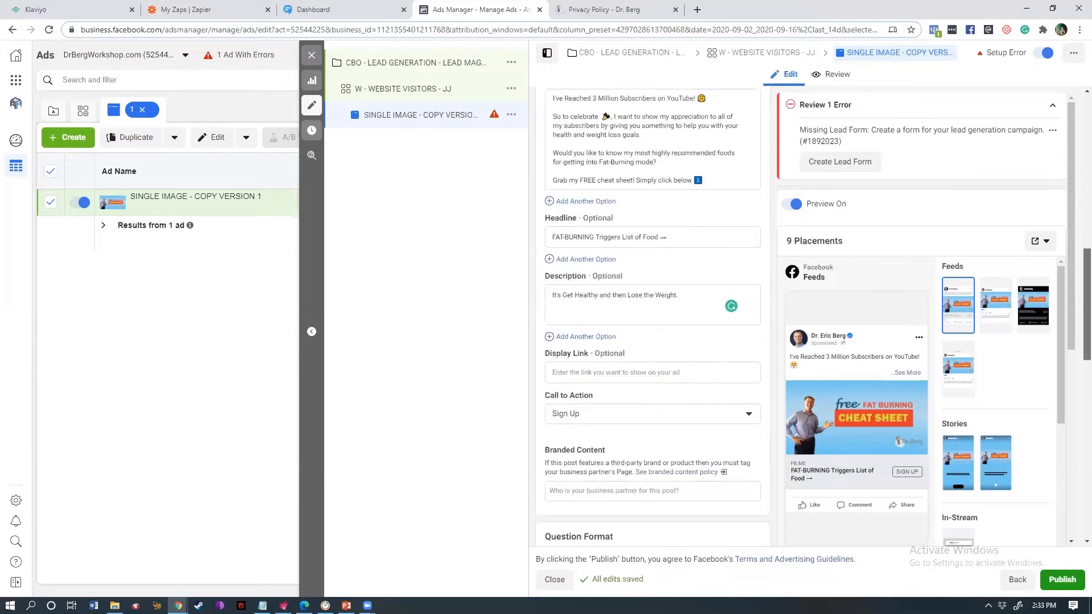
pyautogui.scroll(-2, 1074, 316)
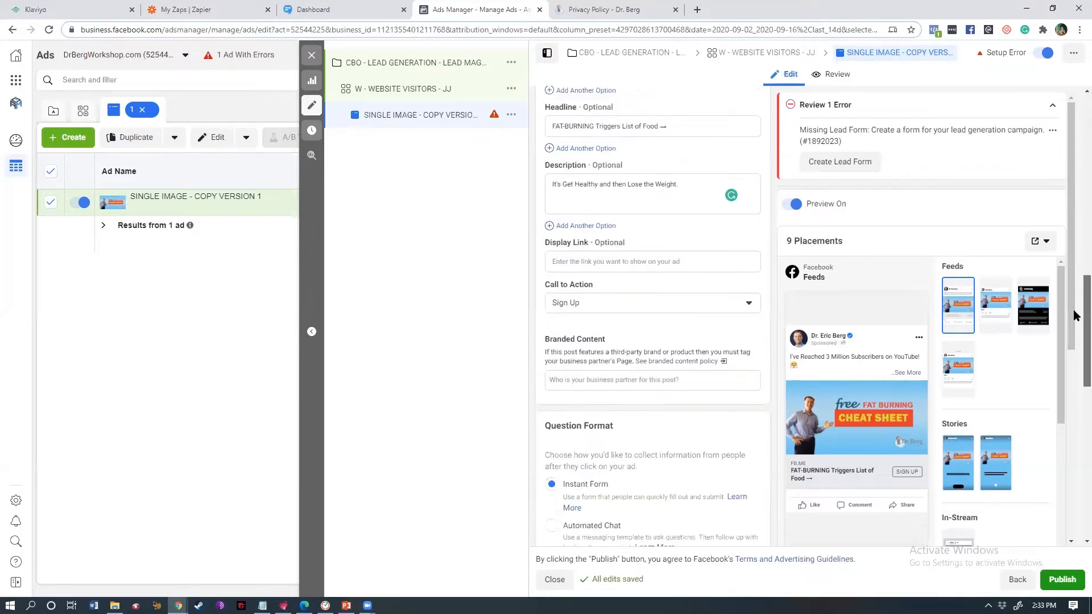
pyautogui.scroll(-1, 1074, 321)
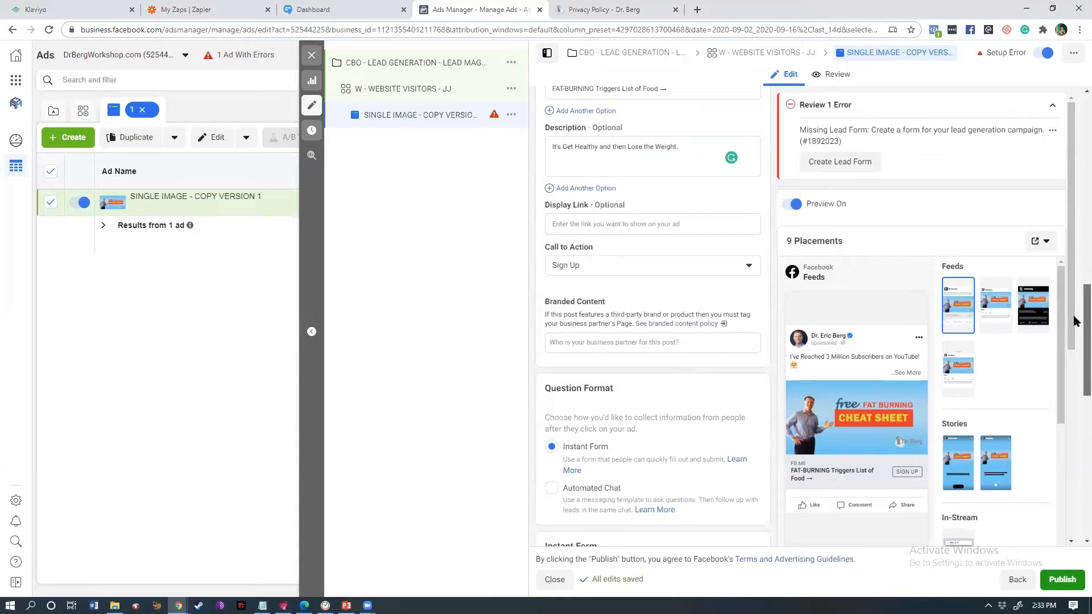
# - Enter DRBERG.COM as the ad's display link
pyautogui.scroll(3, 1074, 321)
pyautogui.scroll(2, 652, 313)
pyautogui.moveTo(1087, 267); pyautogui.dragTo(1087, 249)
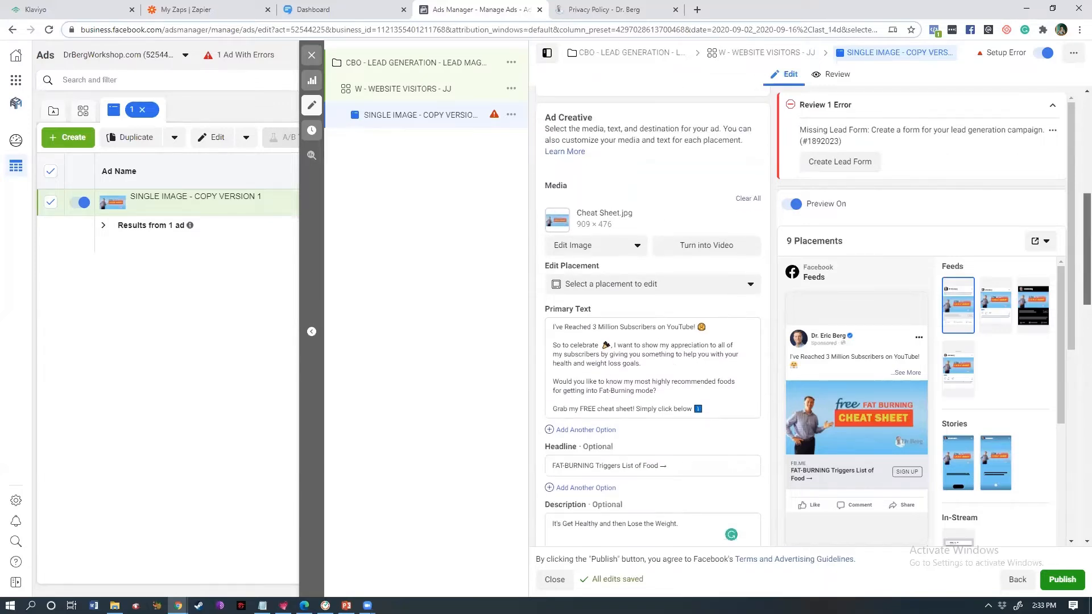
pyautogui.moveTo(1086, 249)
pyautogui.mouseDown()
pyautogui.moveTo(1087, 276)
pyautogui.moveTo(1073, 255)
pyautogui.moveTo(1073, 264)
pyautogui.mouseUp()
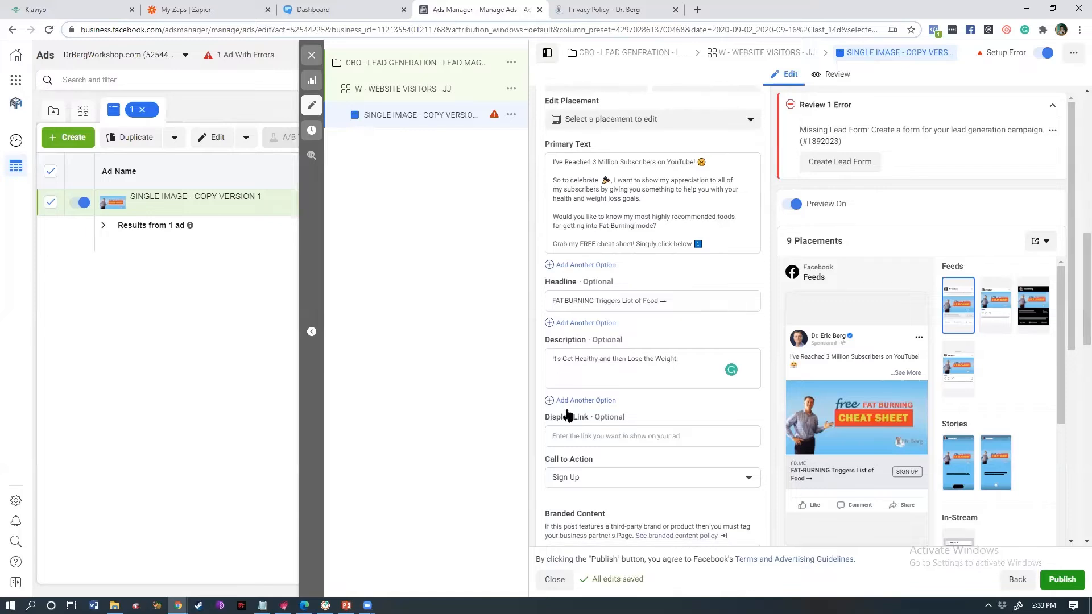
pyautogui.click(589, 437)
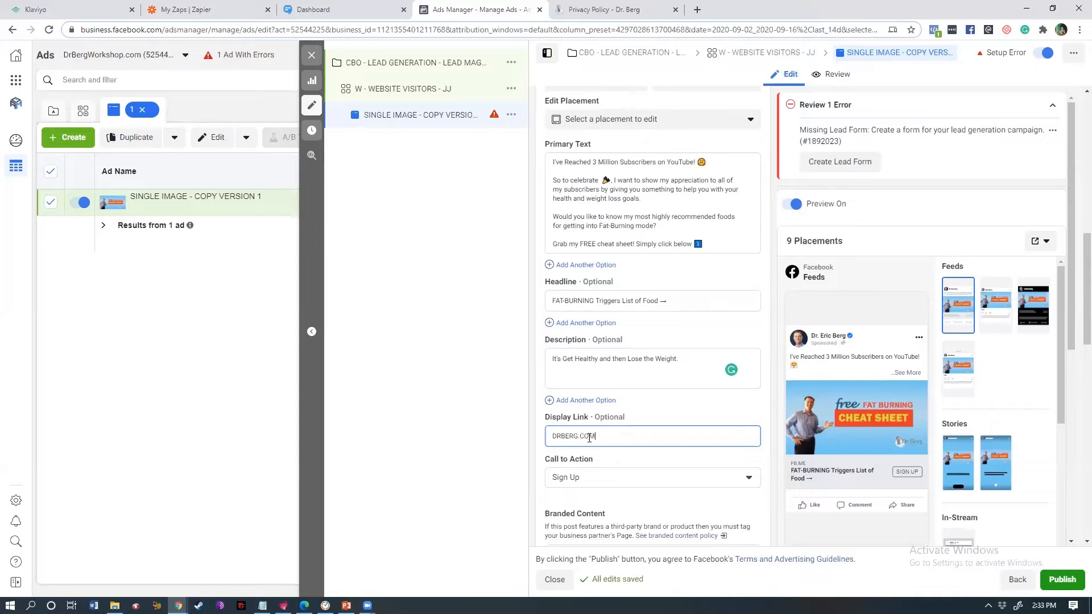
pyautogui.moveTo(1073, 336); pyautogui.dragTo(1074, 344)
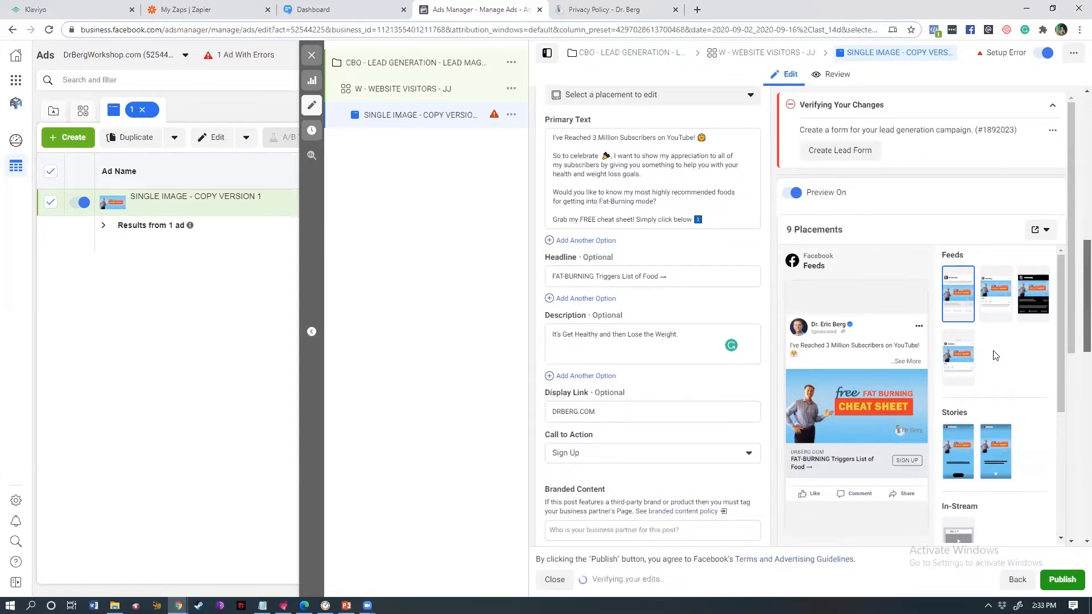
pyautogui.click(78, 7)
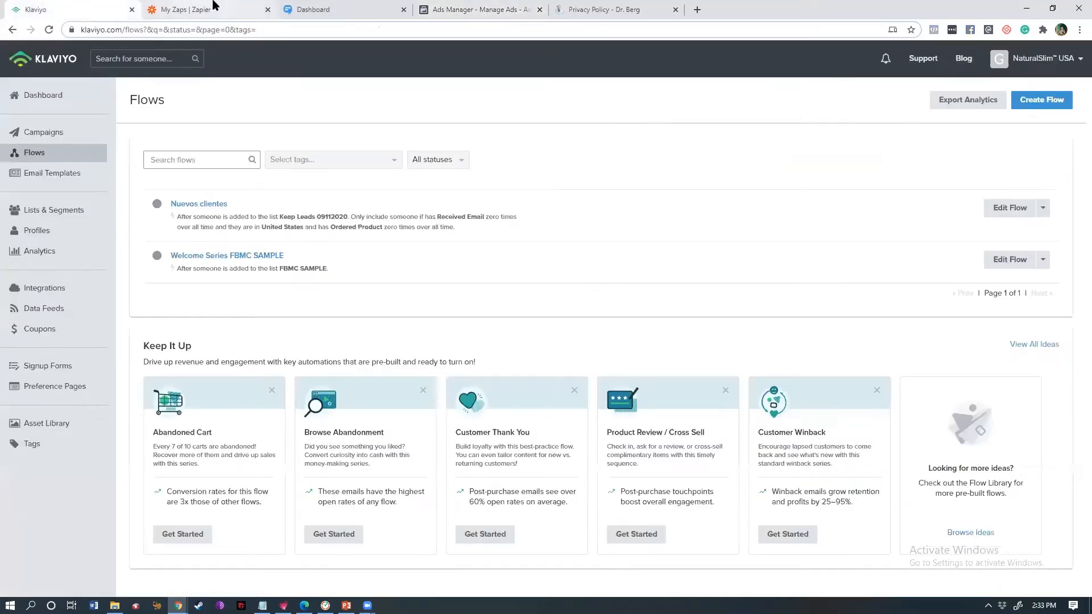
pyautogui.click(216, 6)
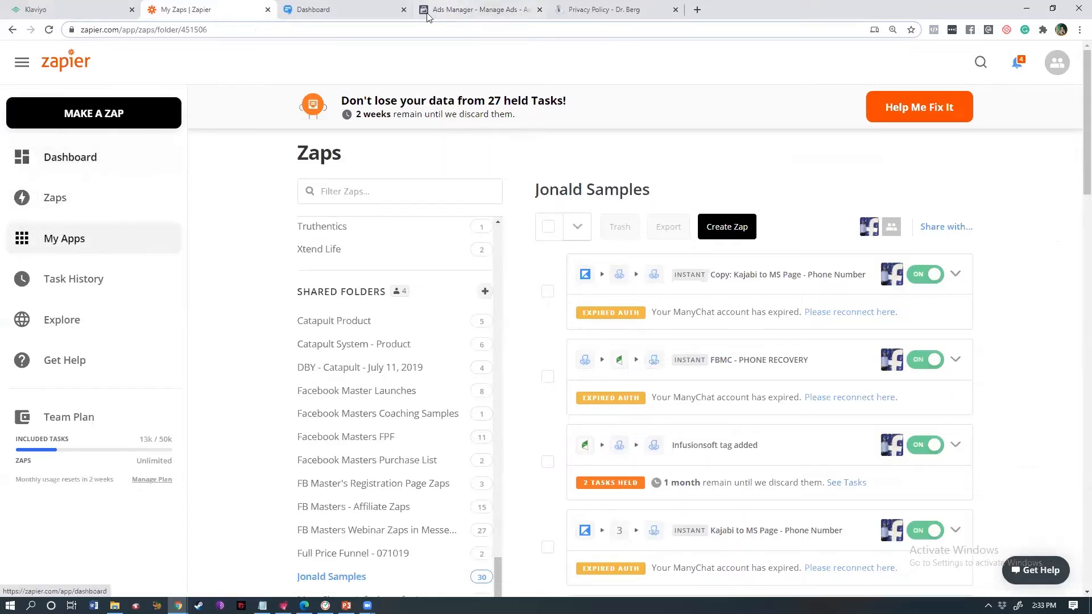
pyautogui.click(455, 7)
pyautogui.rightClick(20, 81)
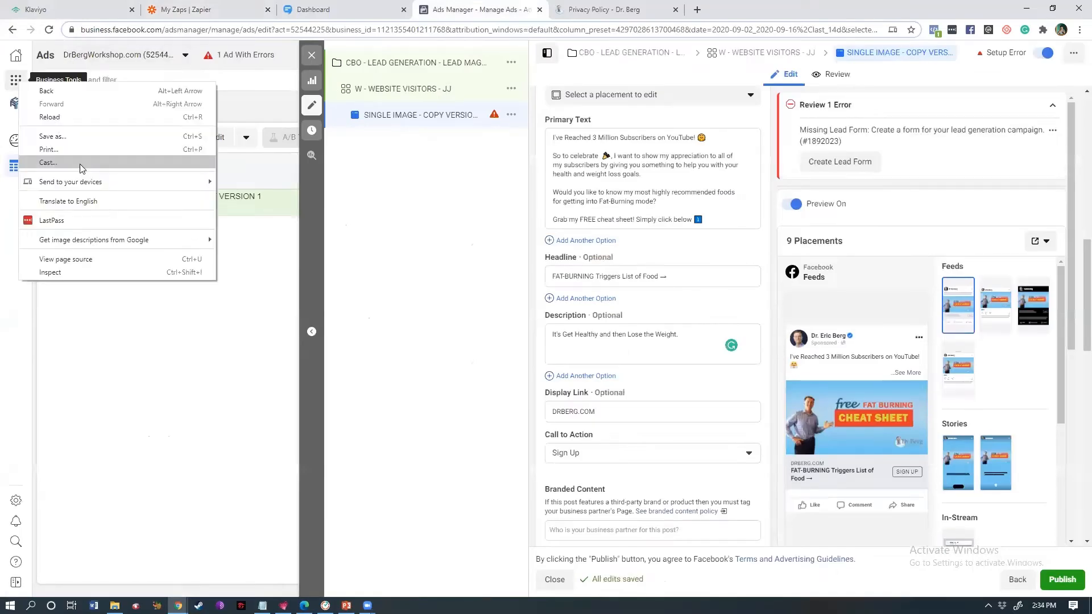
pyautogui.click(161, 422)
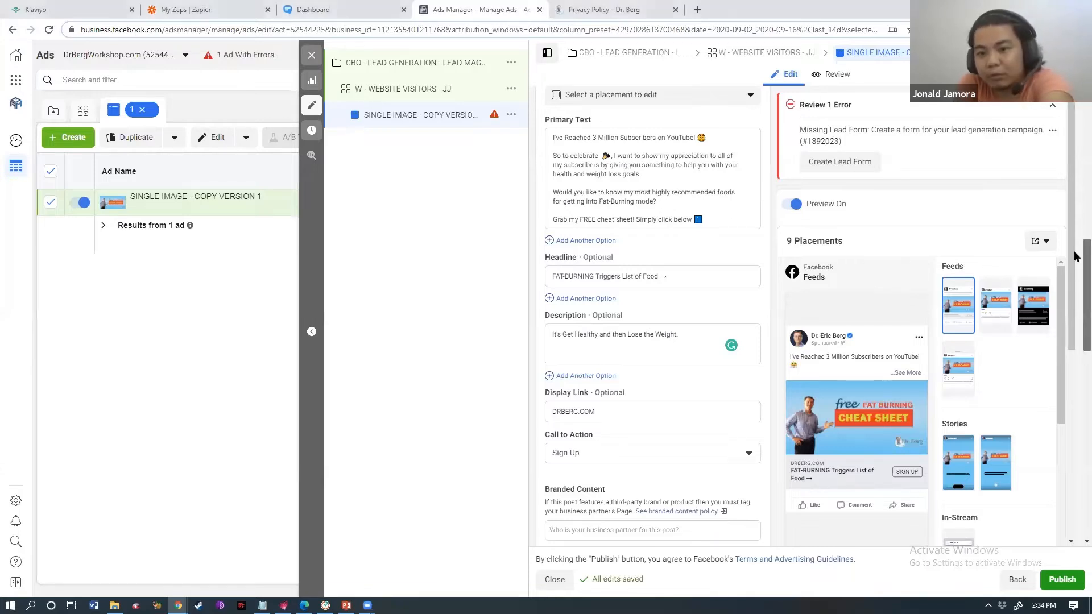
# - Switch the call to action to Download so the preview button reads DOWNLOAD
pyautogui.scroll(3, 1074, 239)
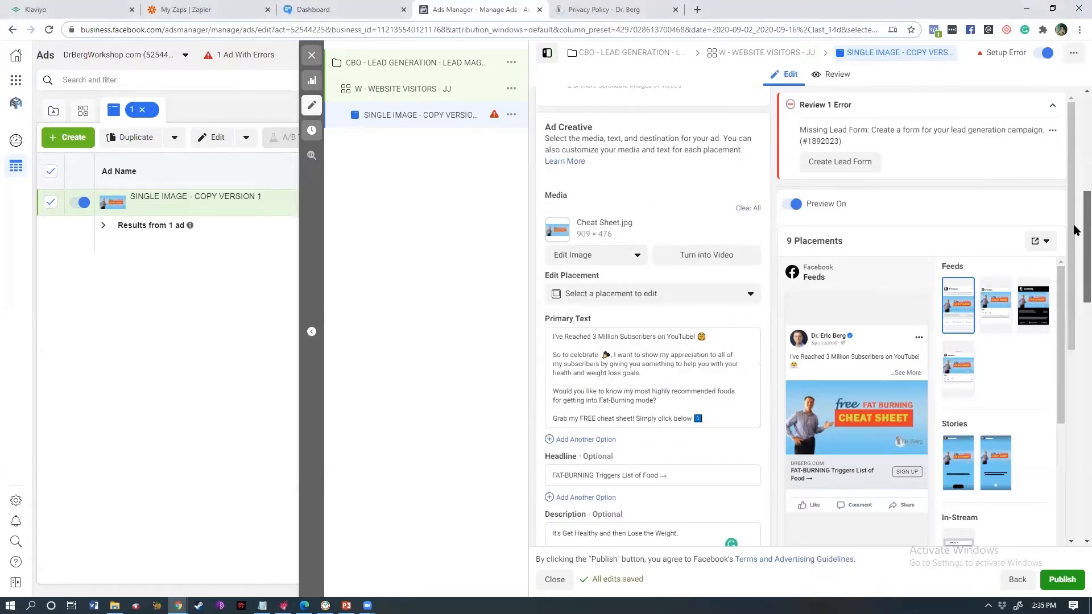
pyautogui.scroll(-5, 1074, 238)
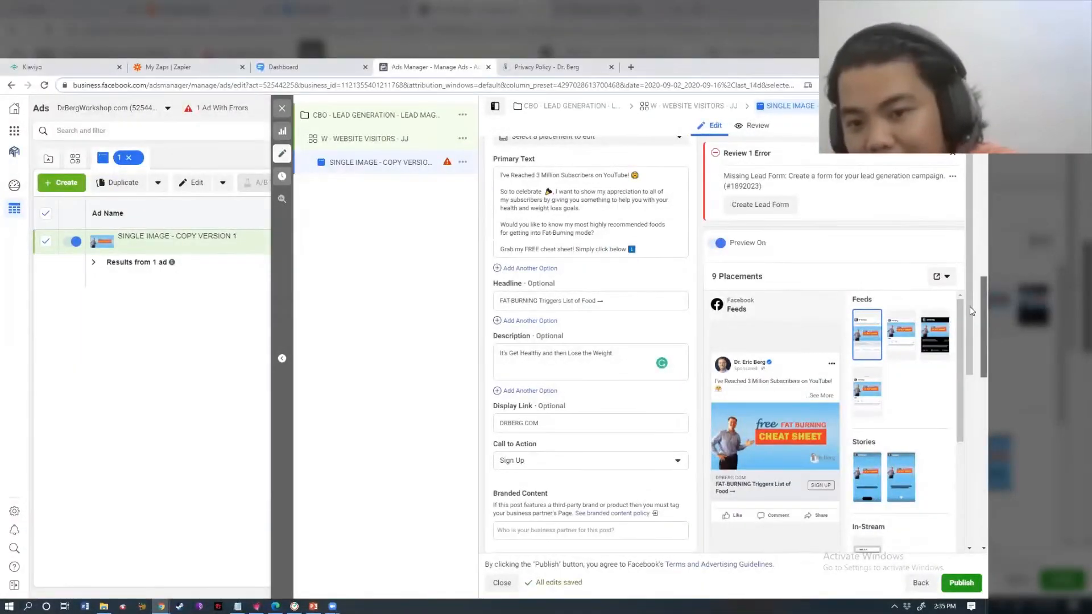
pyautogui.scroll(-1, 968, 316)
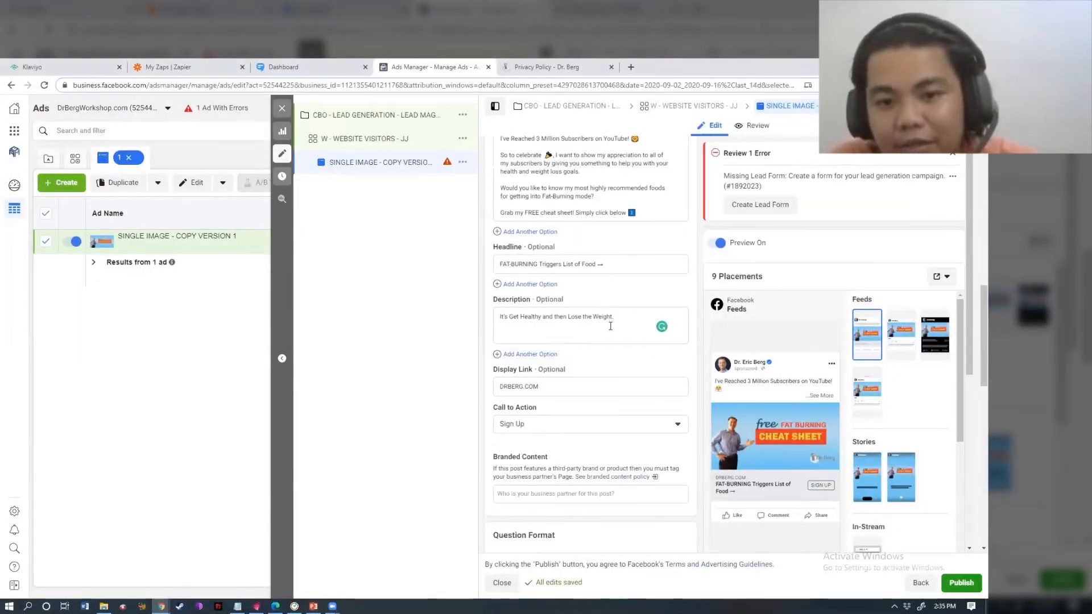
pyautogui.moveTo(540, 387); pyautogui.dragTo(500, 388)
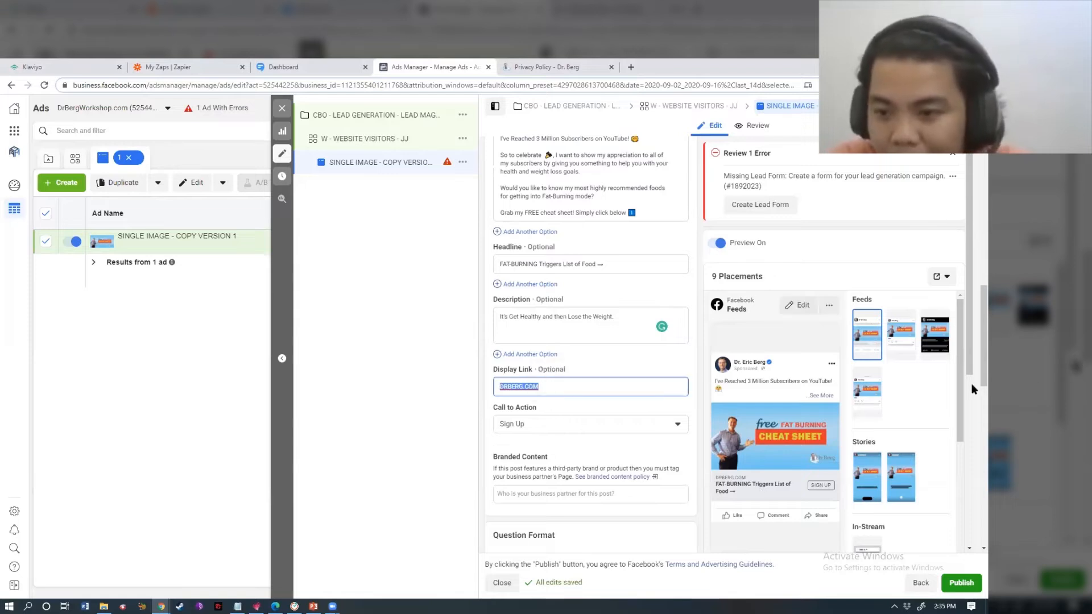
pyautogui.click(972, 402)
pyautogui.scroll(-3, 972, 404)
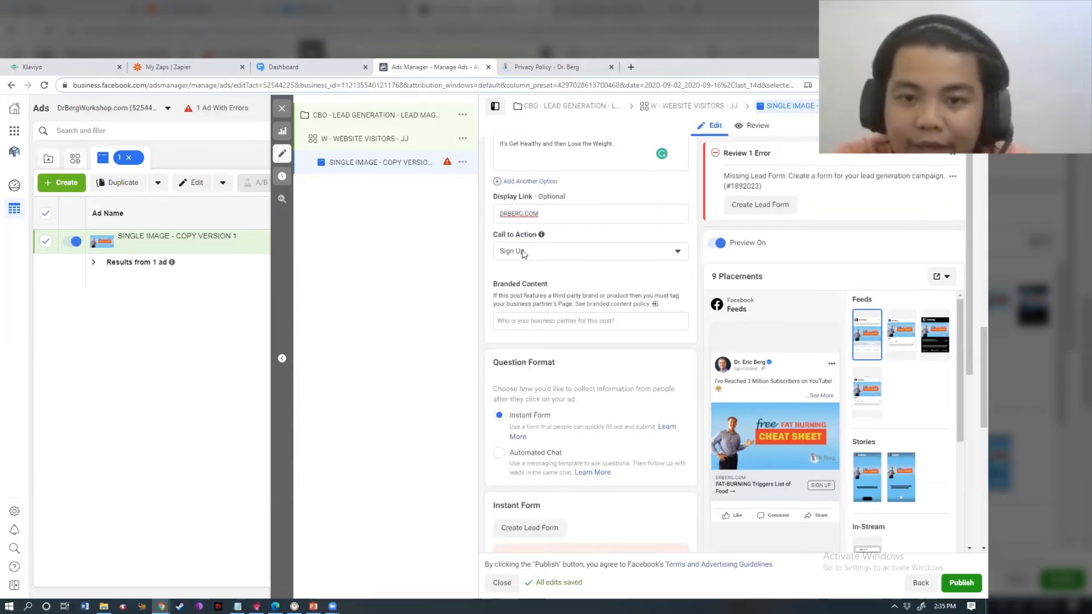
pyautogui.click(552, 255)
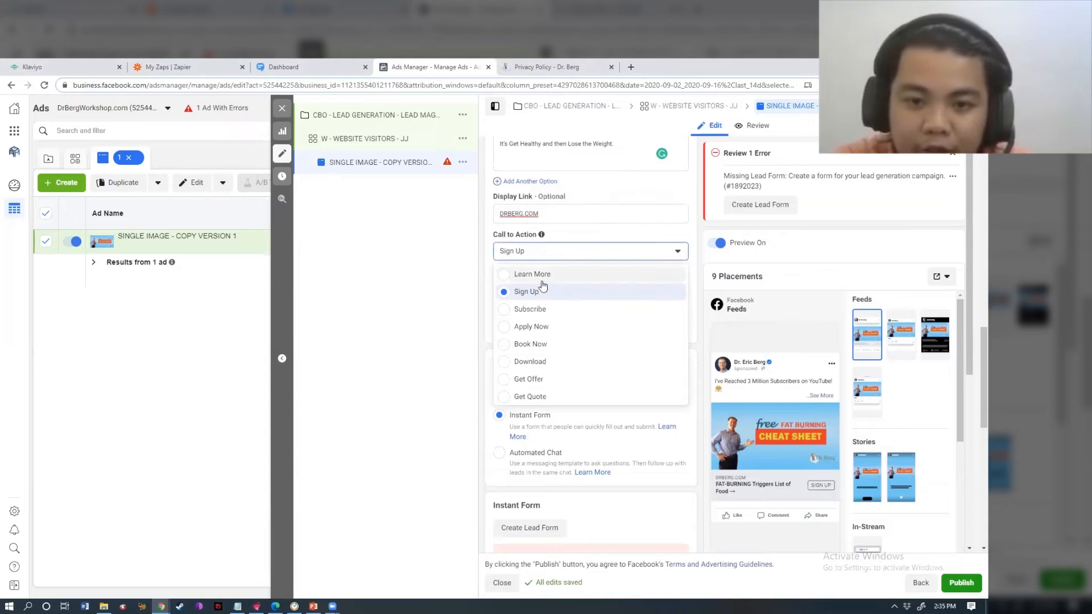
pyautogui.click(358, 320)
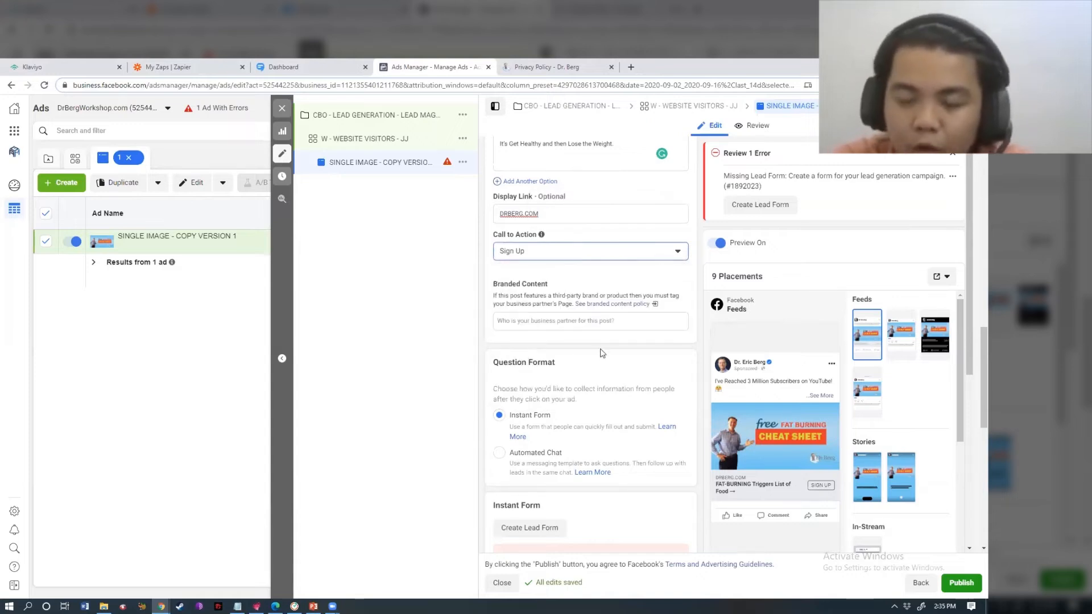
pyautogui.moveTo(972, 370)
pyautogui.mouseDown()
pyautogui.moveTo(973, 407)
pyautogui.moveTo(971, 373)
pyautogui.mouseUp()
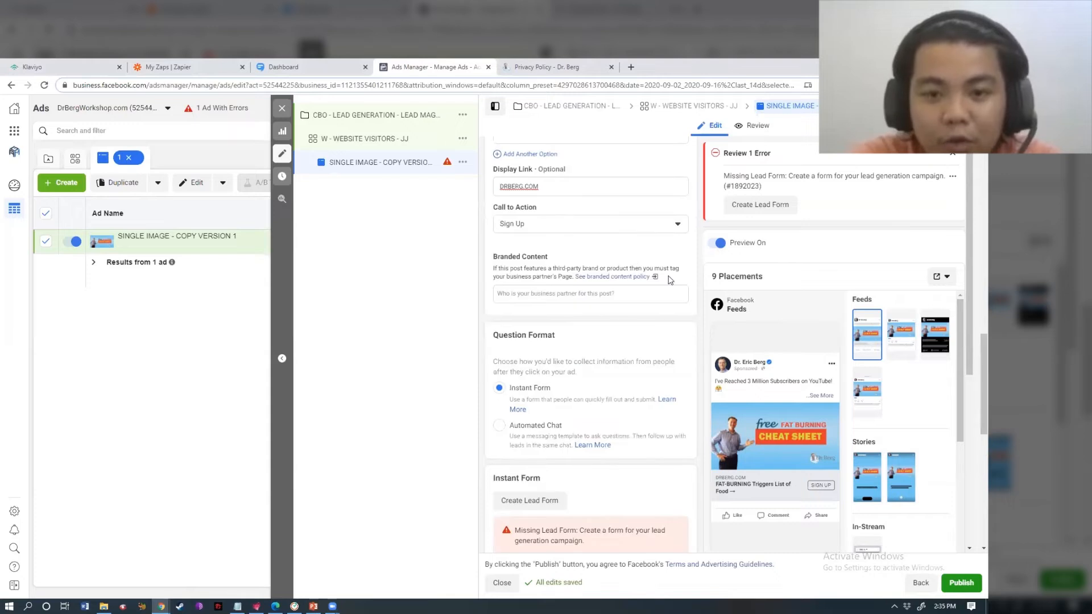
pyautogui.click(575, 227)
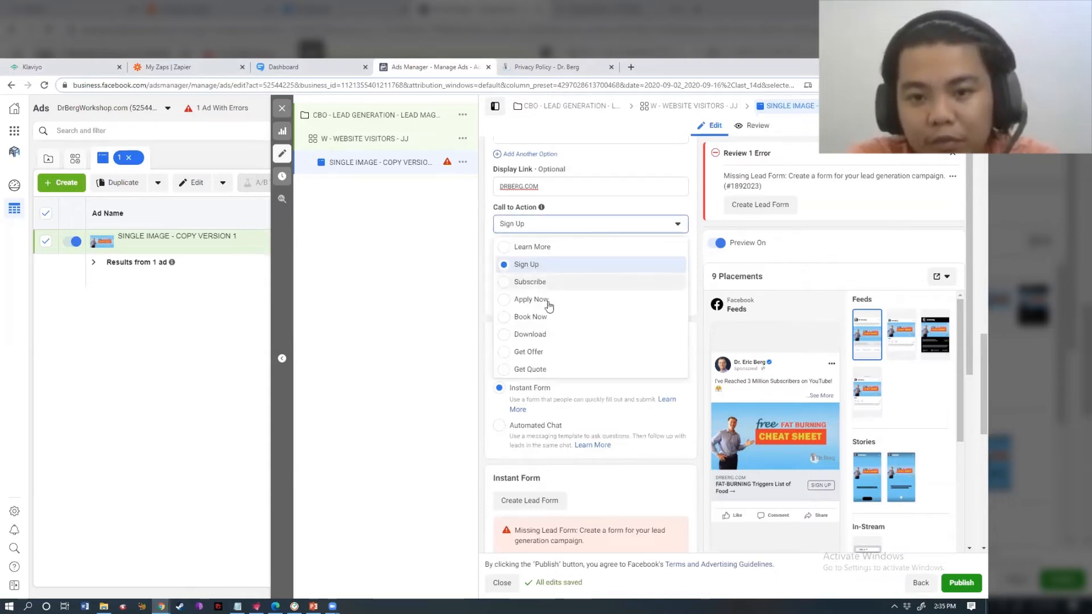
pyautogui.click(541, 337)
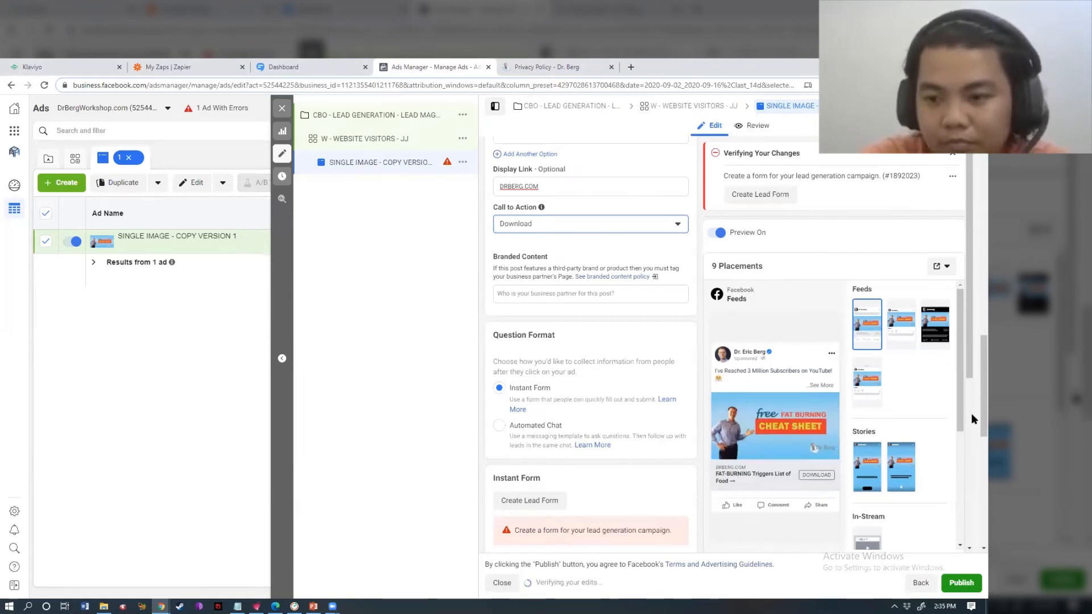
# - Try Automated Chat, return to Instant Form as the question format, and start a new lead form
pyautogui.scroll(-4, 971, 421)
pyautogui.scroll(4, 971, 421)
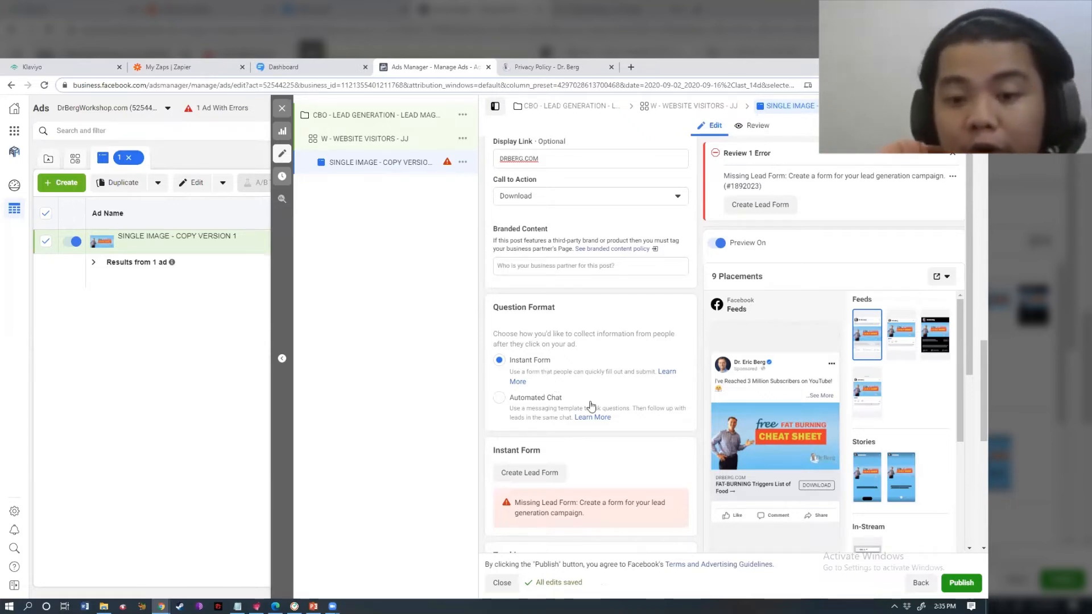
pyautogui.click(547, 399)
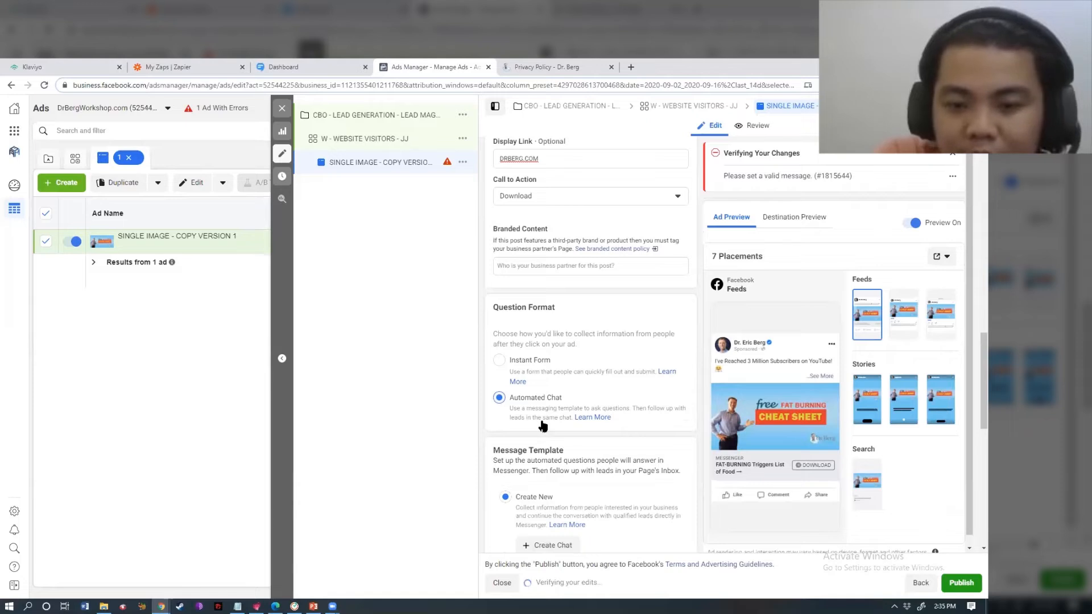
pyautogui.click(534, 370)
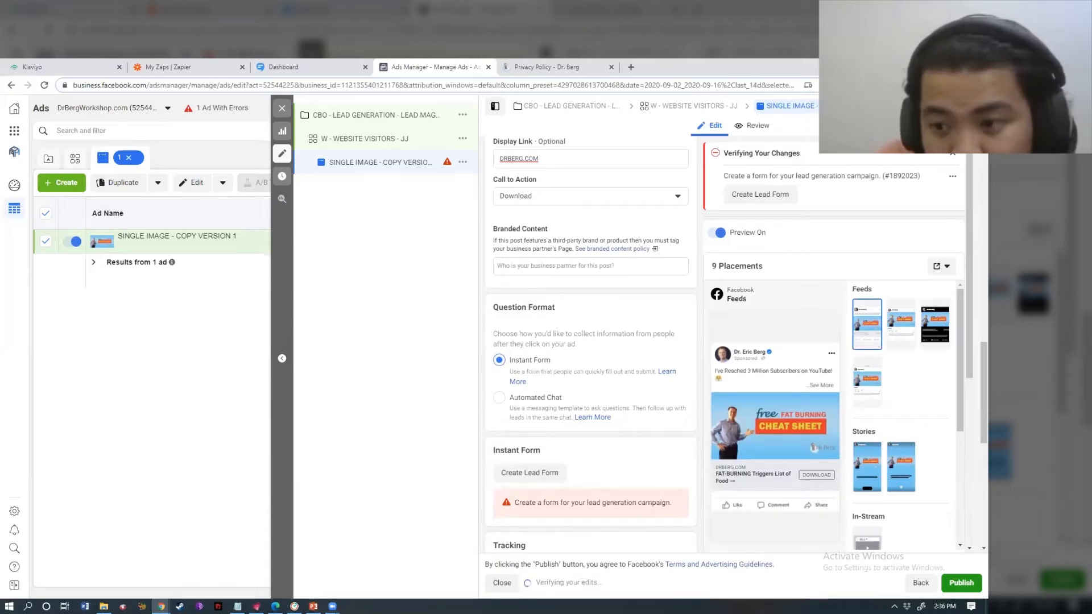
pyautogui.scroll(-3, 971, 432)
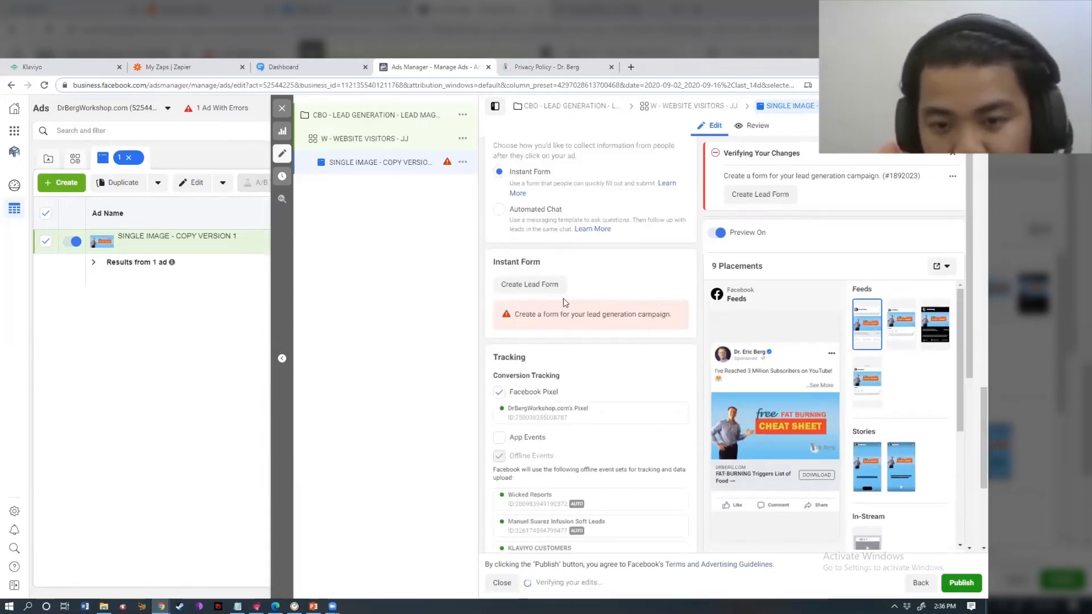
pyautogui.click(546, 290)
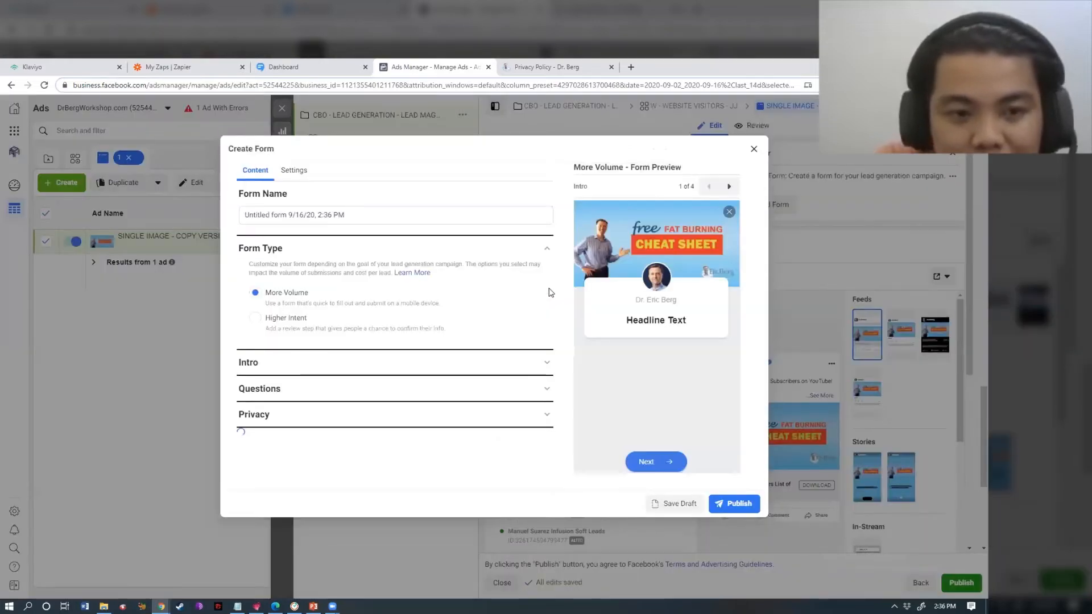
# - Rename the lead form to 'FBMC - CHEAT SHEET'
pyautogui.click(290, 214)
pyautogui.hotkey('ctrl', 'a')
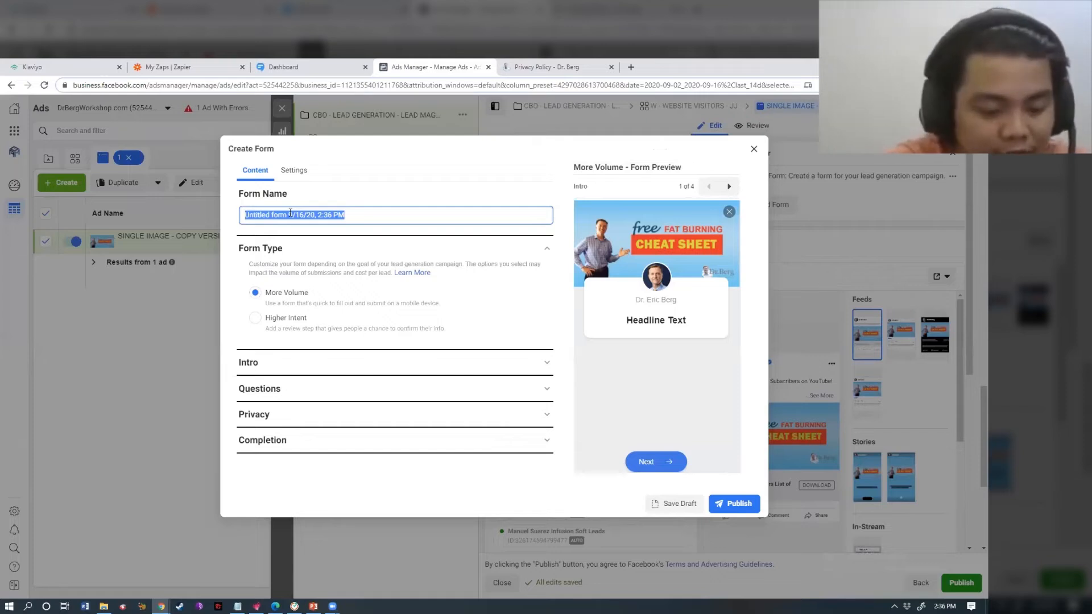
pyautogui.write('sample')
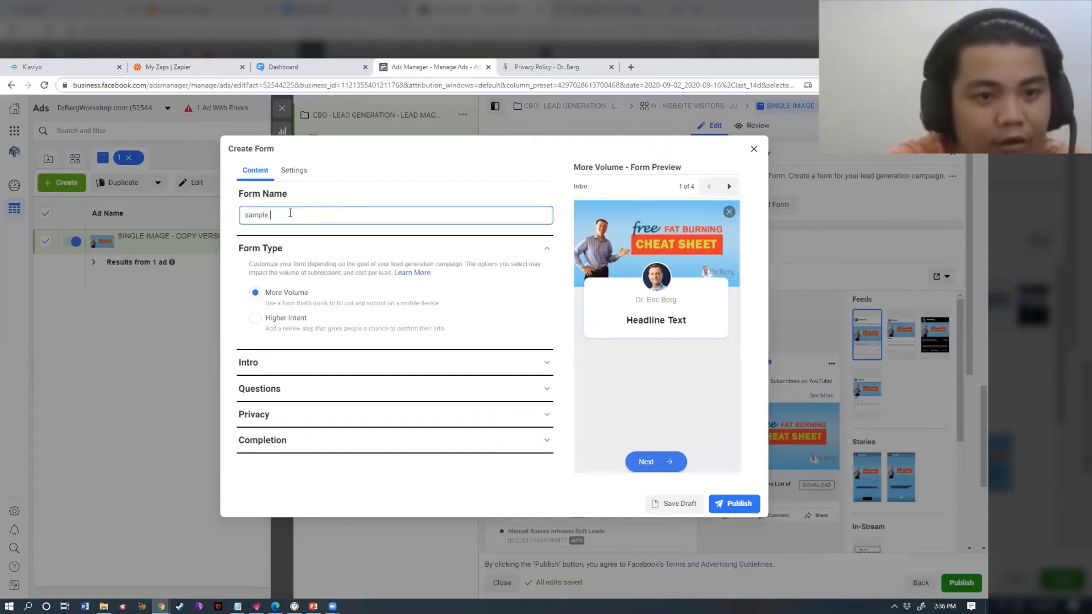
pyautogui.hotkey('ctrl', 'a')
pyautogui.write('FBMC')
pyautogui.write(' -0')
pyautogui.write('HEAT ')
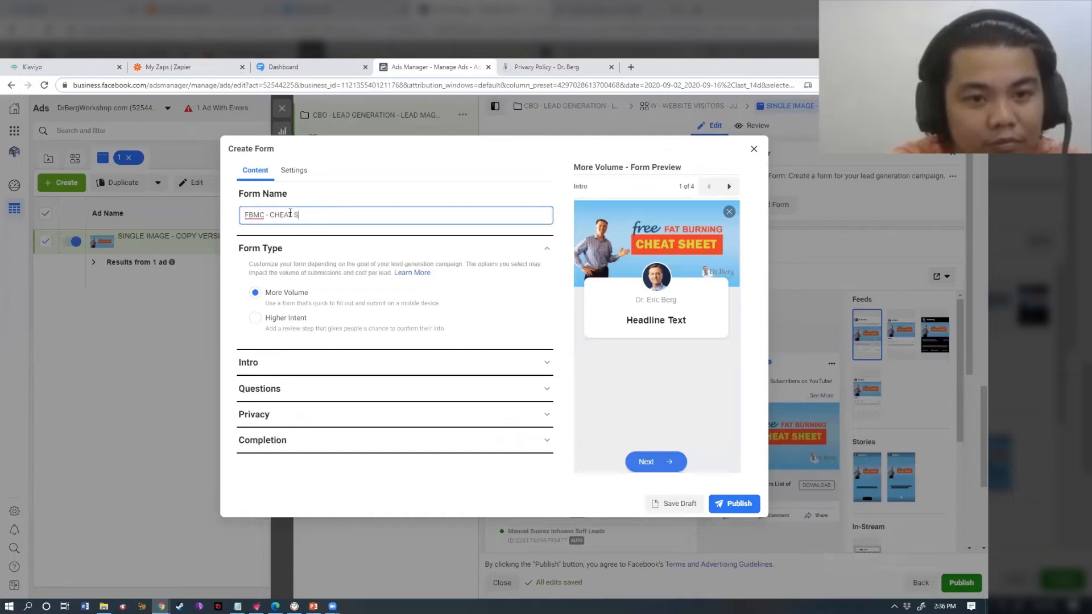
pyautogui.write('ET')
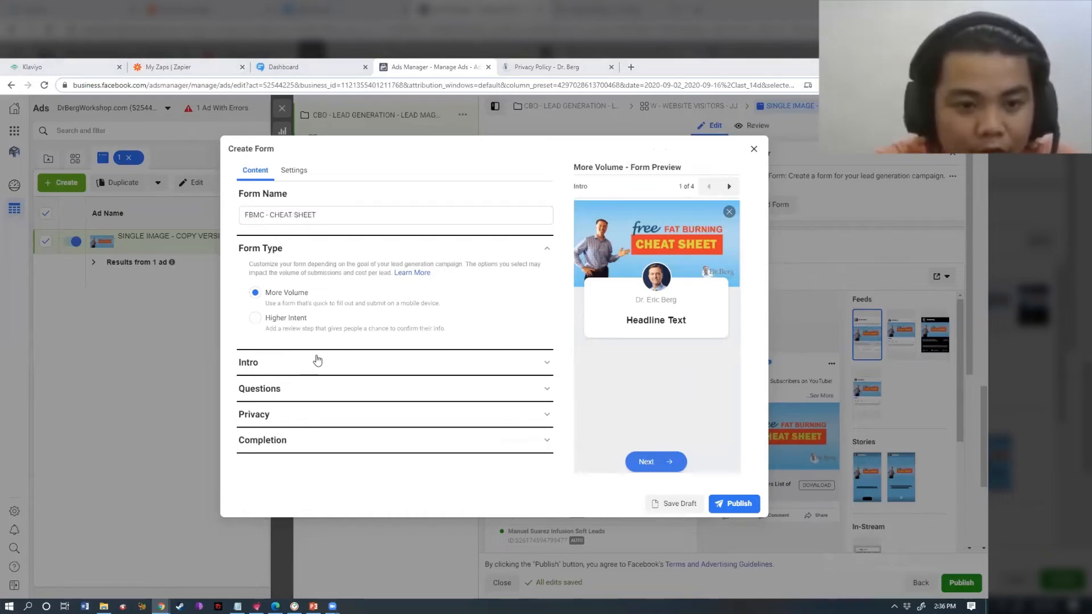
# - Set the intro greeting headline to 'Let me know where I can deliver the cheat sheet!'
pyautogui.click(316, 362)
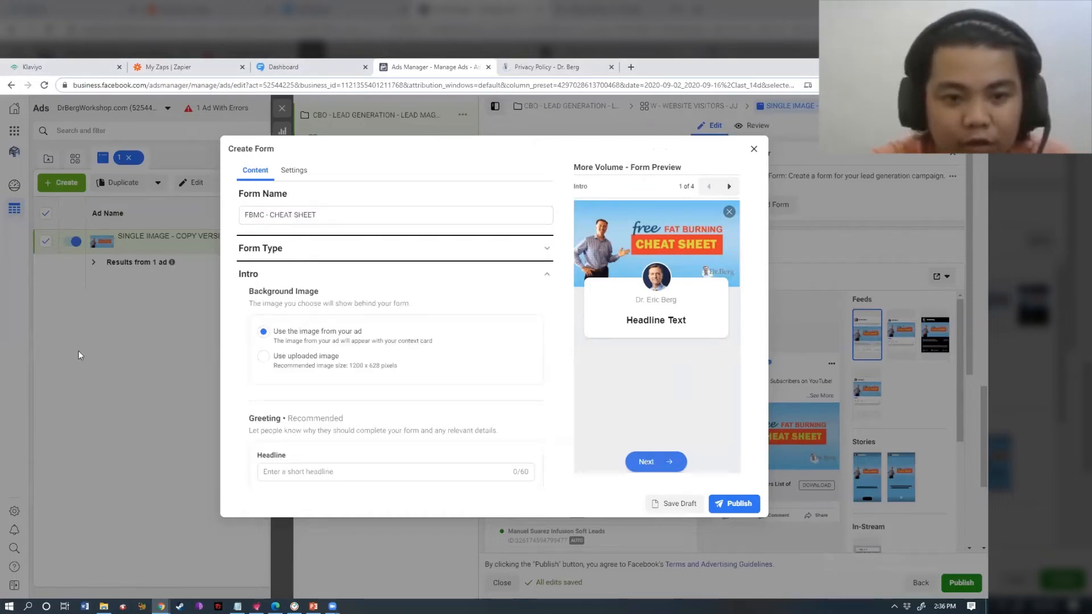
pyautogui.scroll(-1, 404, 322)
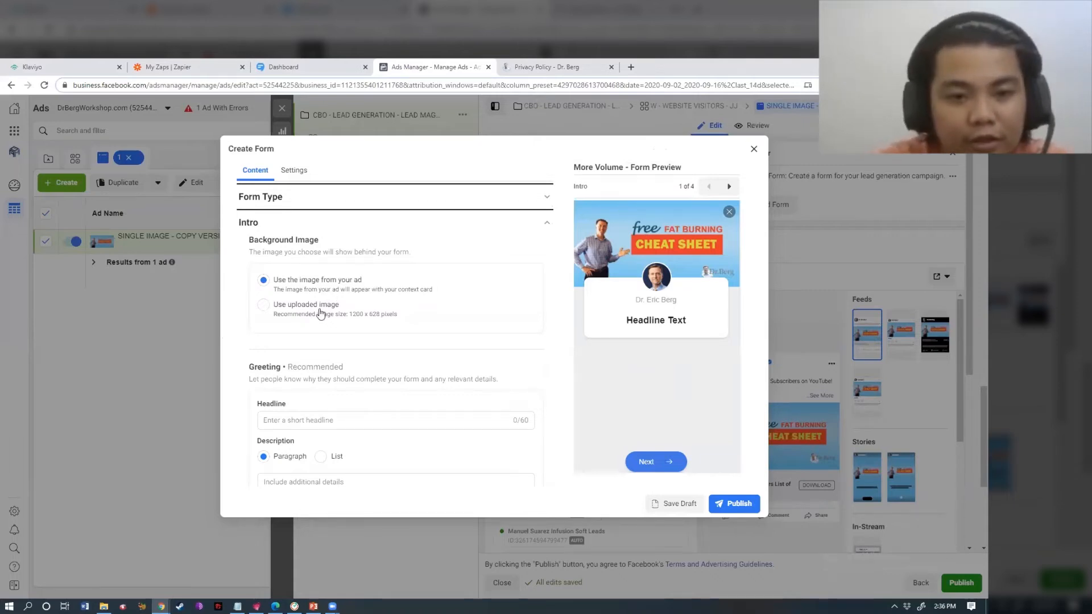
pyautogui.scroll(-6, 316, 313)
pyautogui.scroll(5, 307, 285)
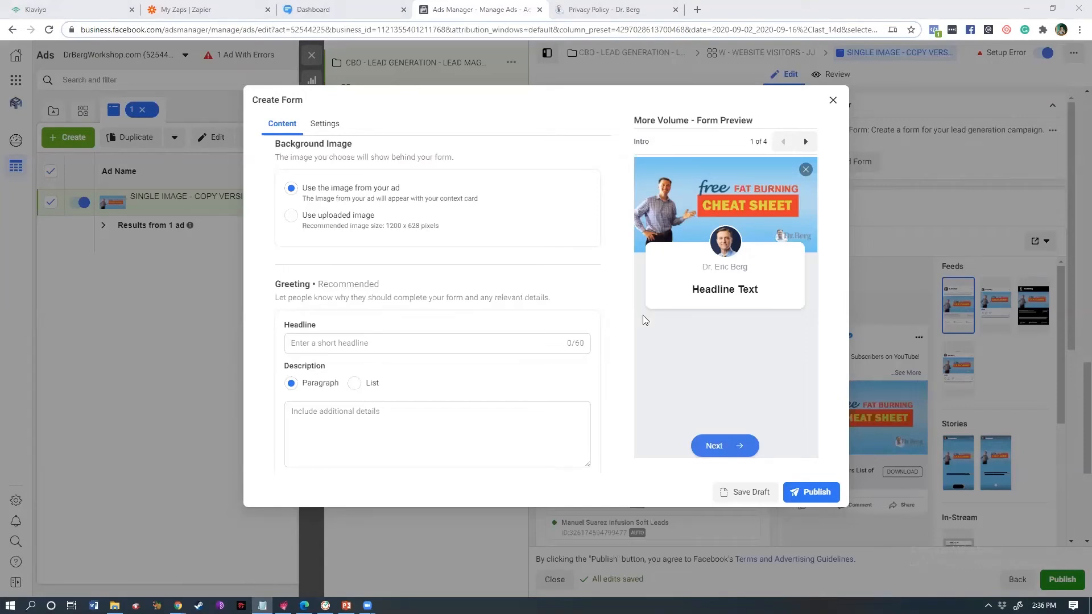
pyautogui.click(367, 342)
pyautogui.write('Let me know where I can deliver the cheat sheet!')
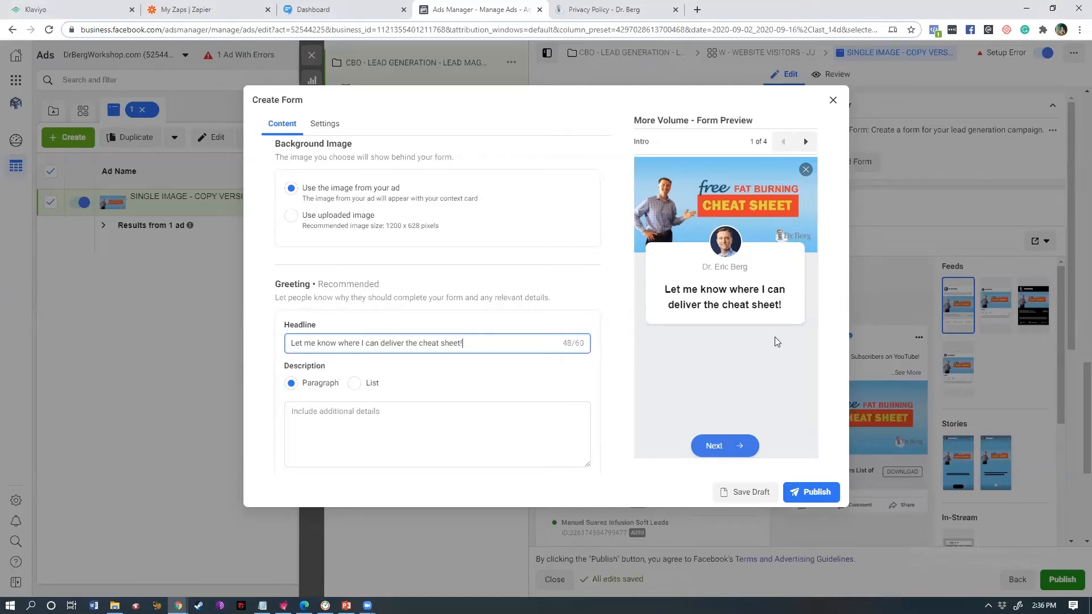
pyautogui.click(848, 214)
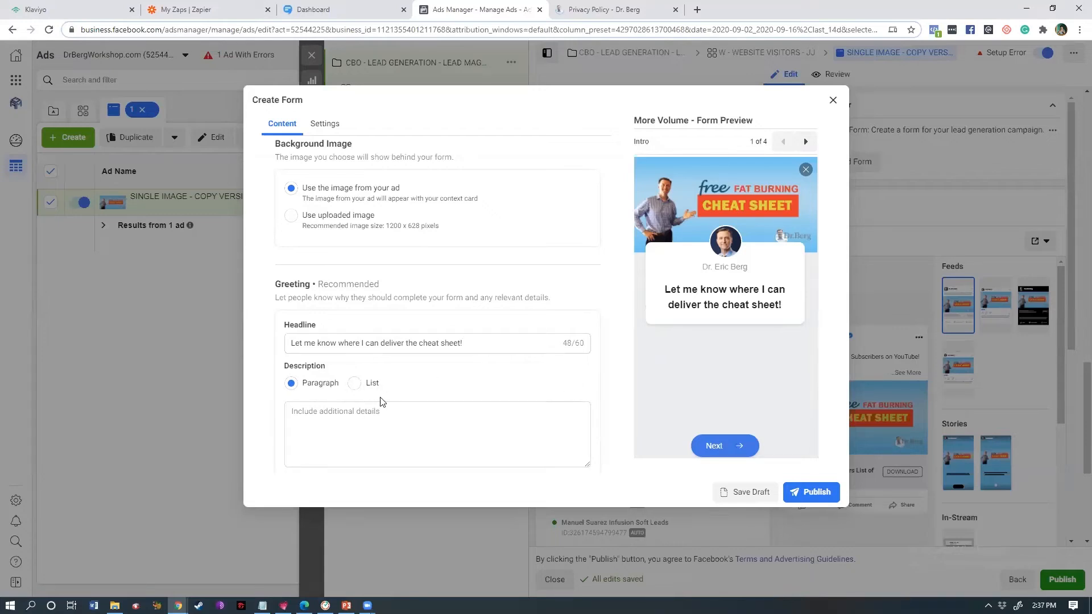
pyautogui.scroll(-3, 488, 307)
pyautogui.scroll(2, 463, 312)
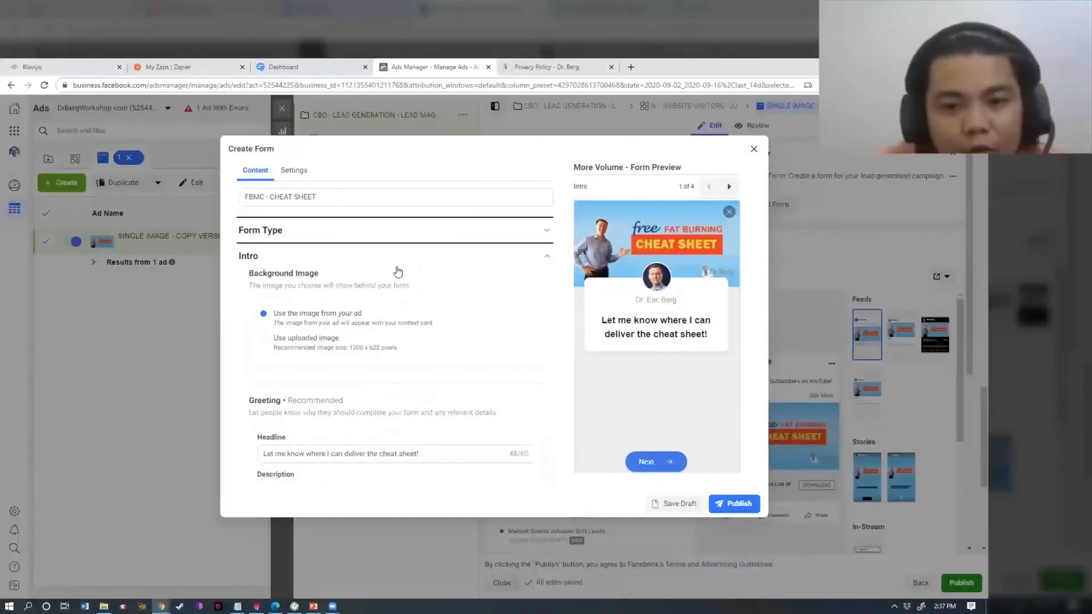
pyautogui.scroll(-1, 400, 274)
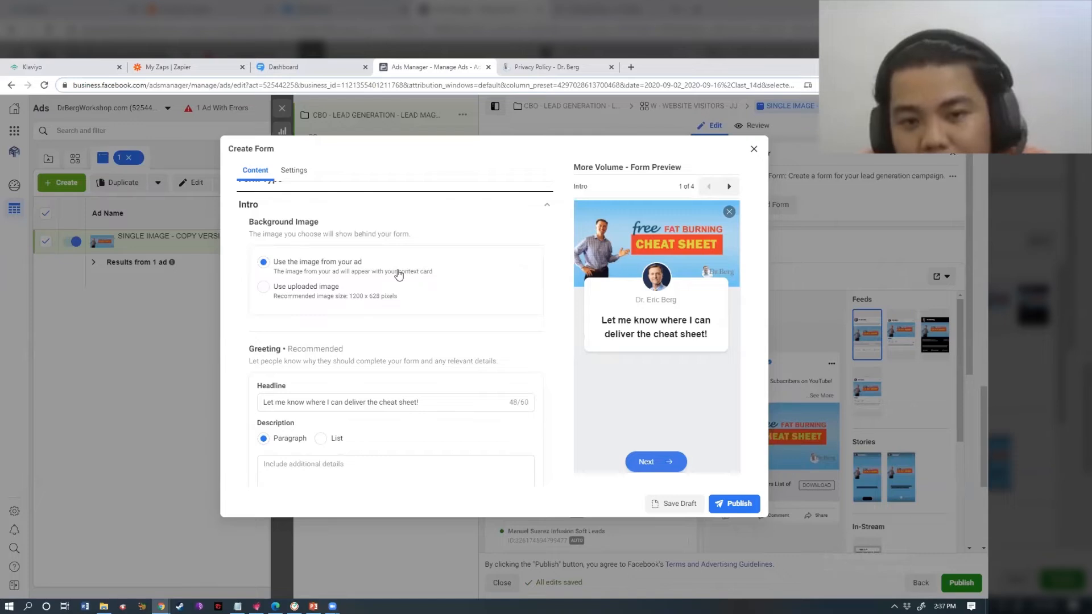
pyautogui.scroll(-2, 392, 293)
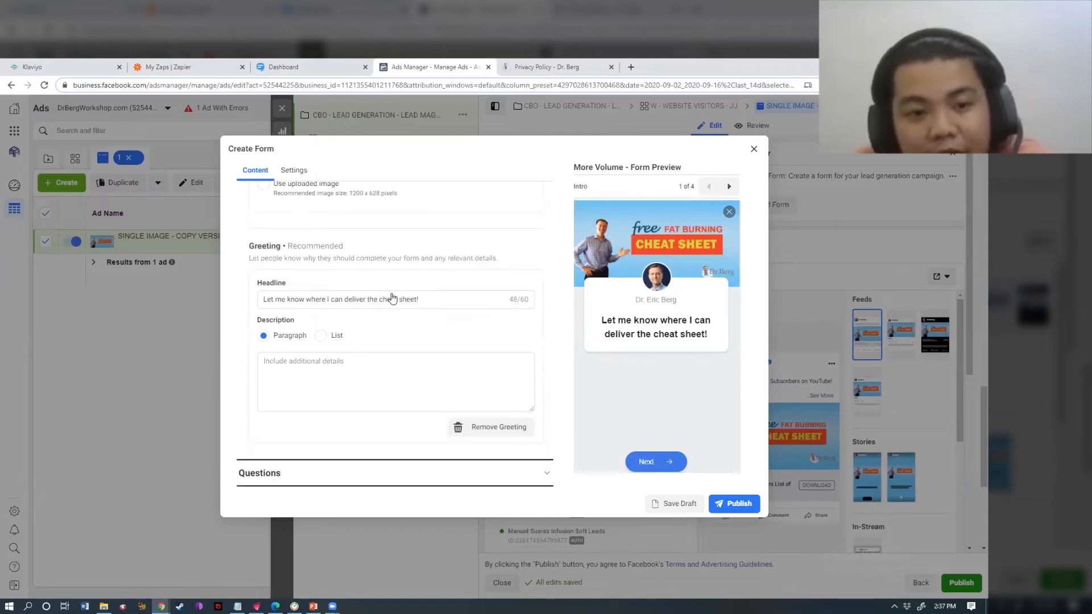
pyautogui.scroll(2, 392, 341)
pyautogui.scroll(2, 398, 327)
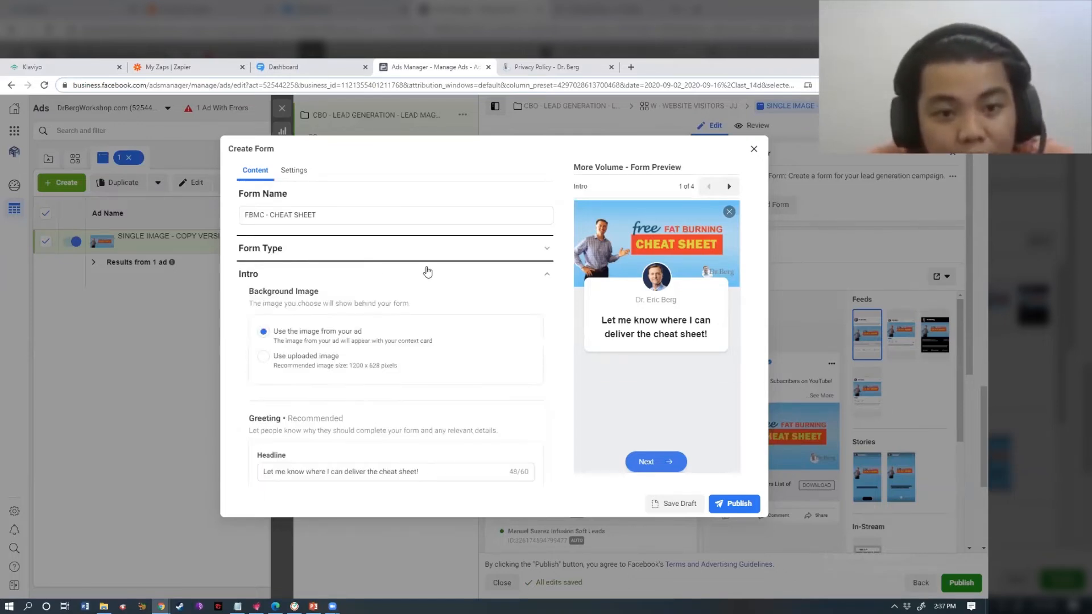
pyautogui.click(545, 275)
# - Paste the cheat-sheet sentence as the questions description and remove the Full name question
pyautogui.click(367, 308)
pyautogui.scroll(-2, 366, 317)
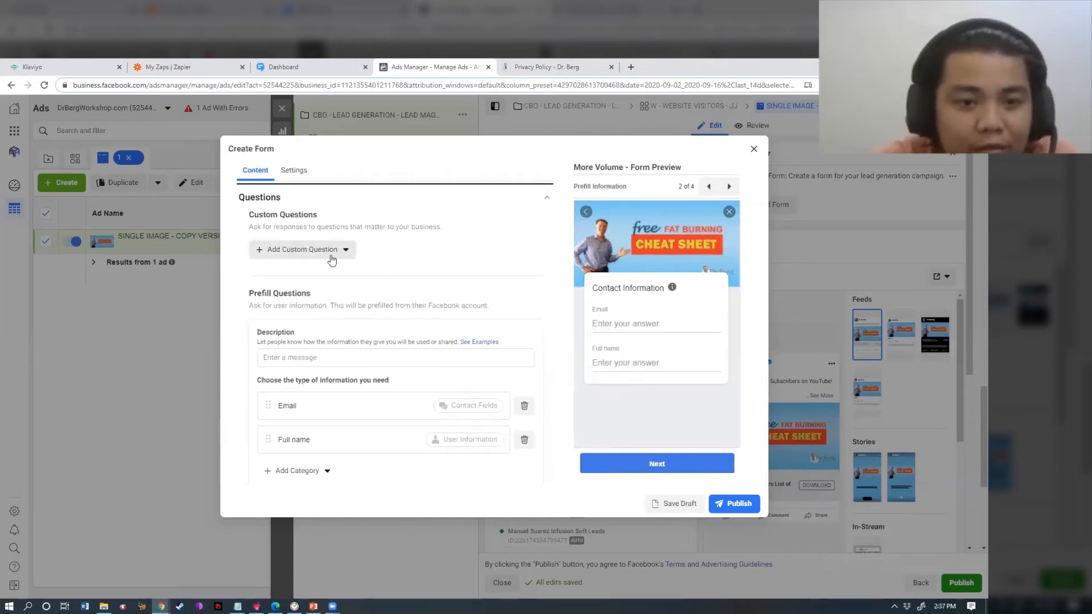
pyautogui.scroll(-1, 283, 380)
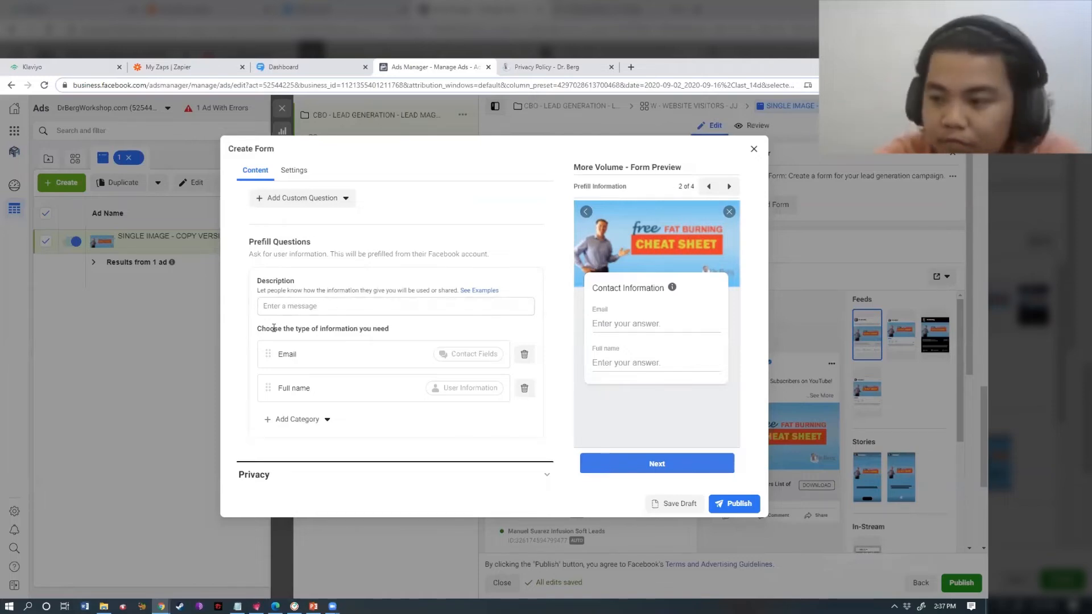
pyautogui.click(262, 307)
pyautogui.write('Let me know where I can deliver the cheat sheet!')
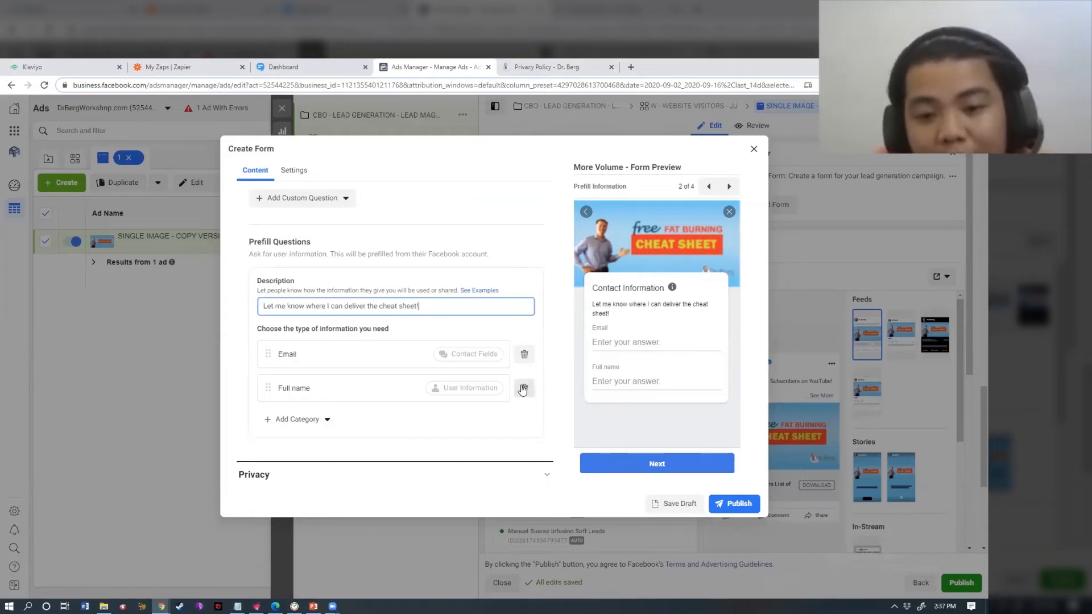
pyautogui.click(523, 389)
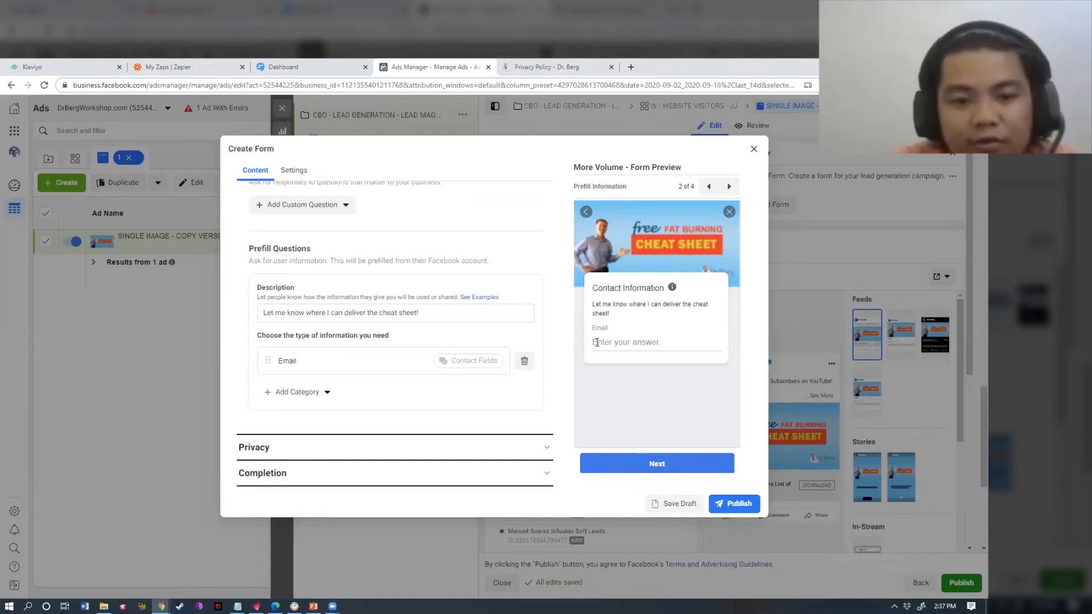
# - Add First name and Last name questions, placing both above Email
pyautogui.click(325, 393)
pyautogui.moveTo(343, 421)
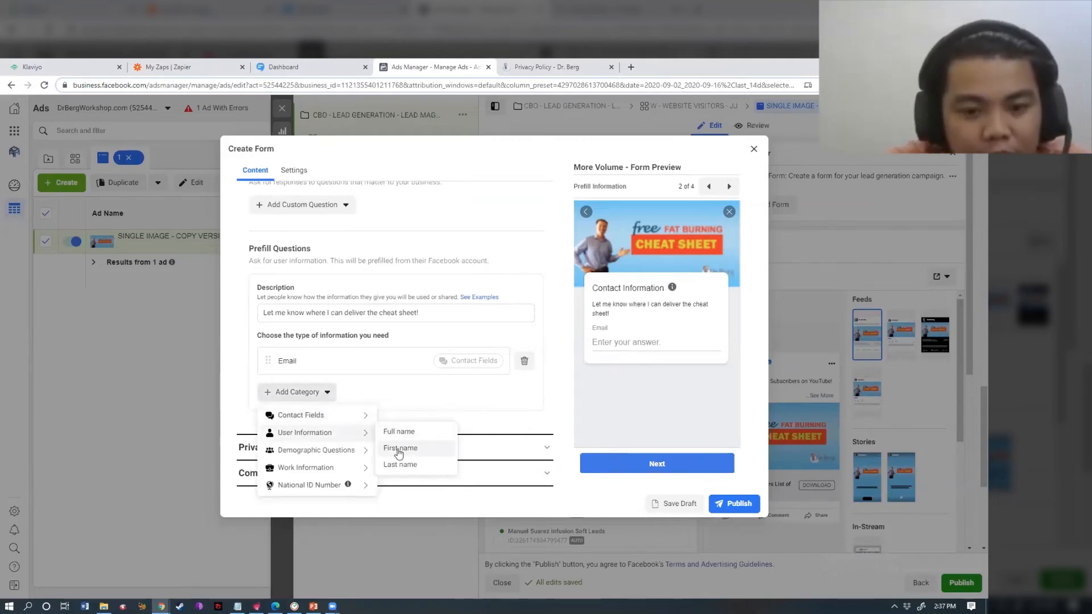
pyautogui.click(399, 449)
pyautogui.moveTo(268, 392); pyautogui.dragTo(265, 351)
pyautogui.click(301, 426)
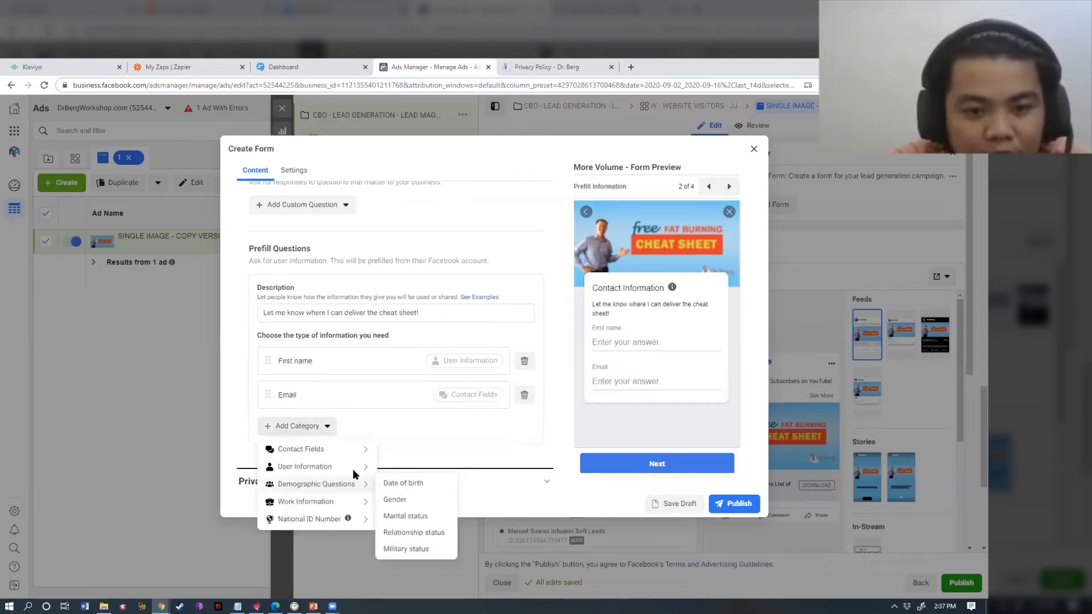
pyautogui.moveTo(364, 466)
pyautogui.click(397, 498)
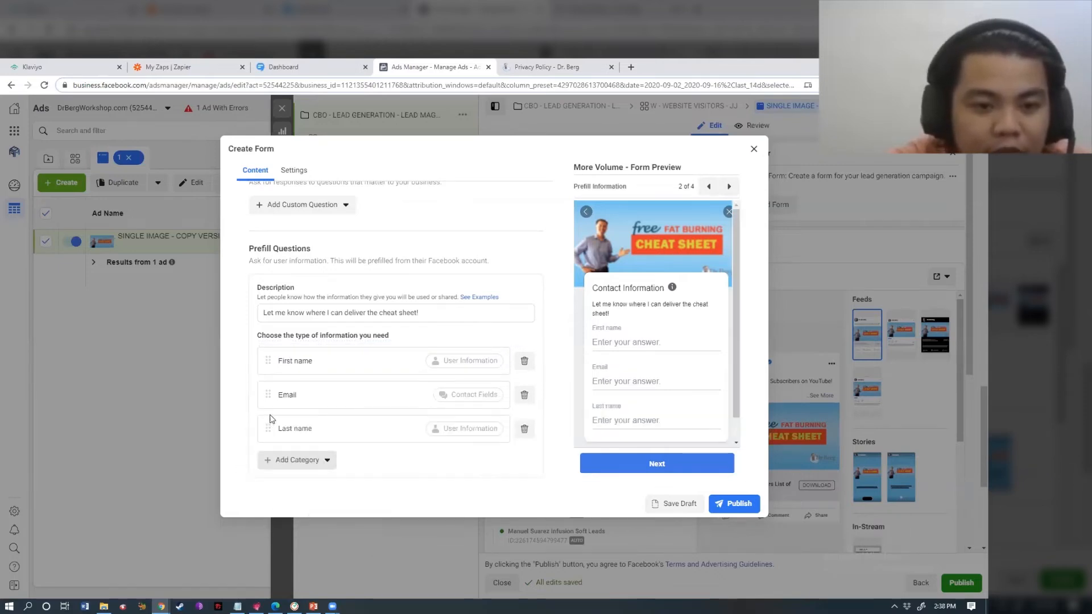
pyautogui.moveTo(268, 429); pyautogui.dragTo(267, 384)
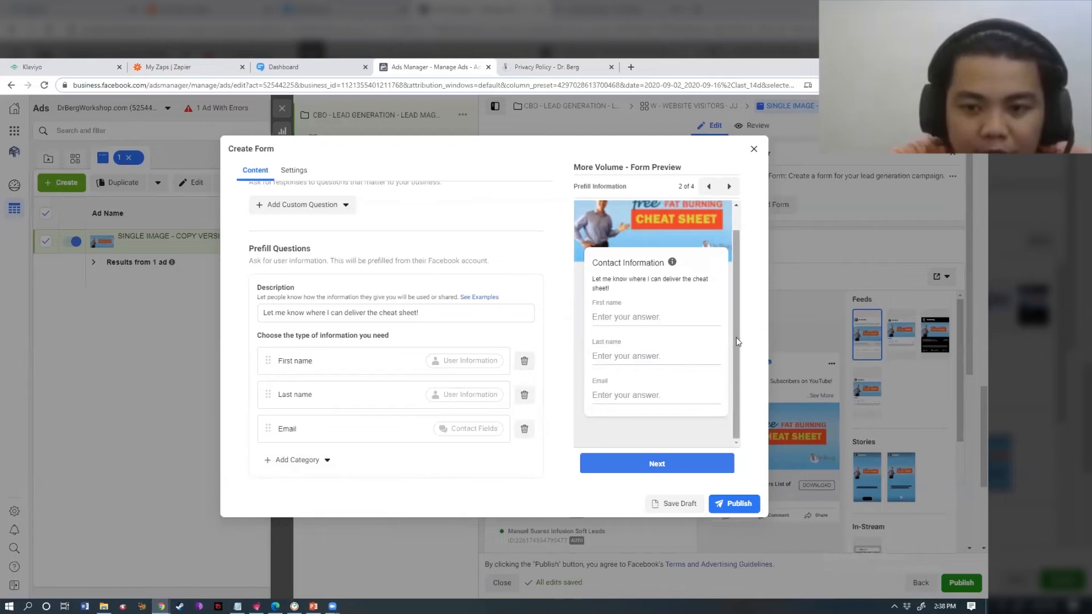
# - Add a Phone number question to the contact information
pyautogui.click(301, 460)
pyautogui.moveTo(369, 500)
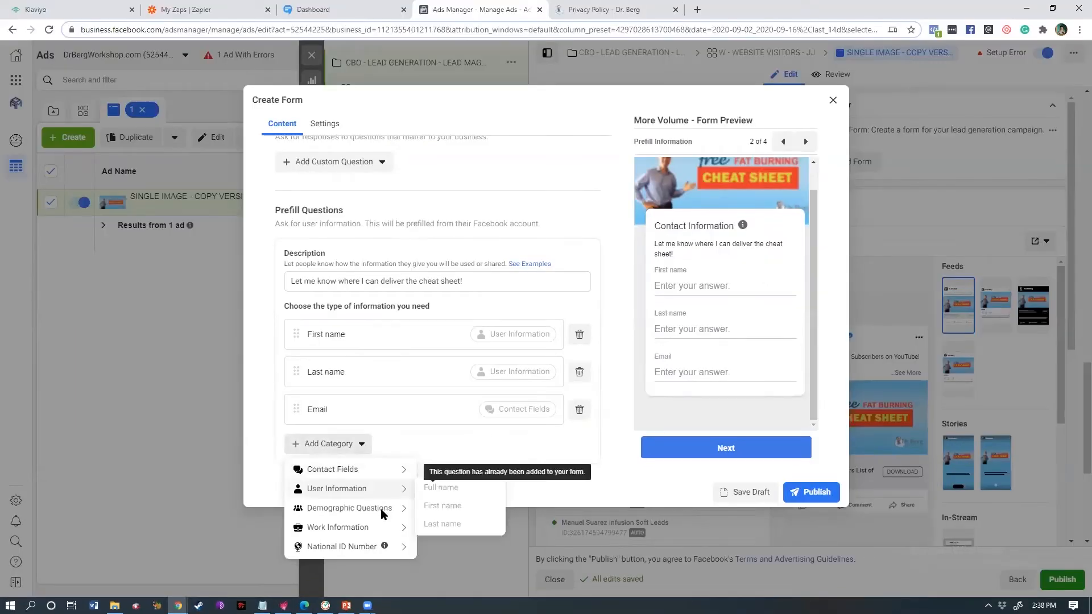
pyautogui.moveTo(380, 472)
pyautogui.click(448, 490)
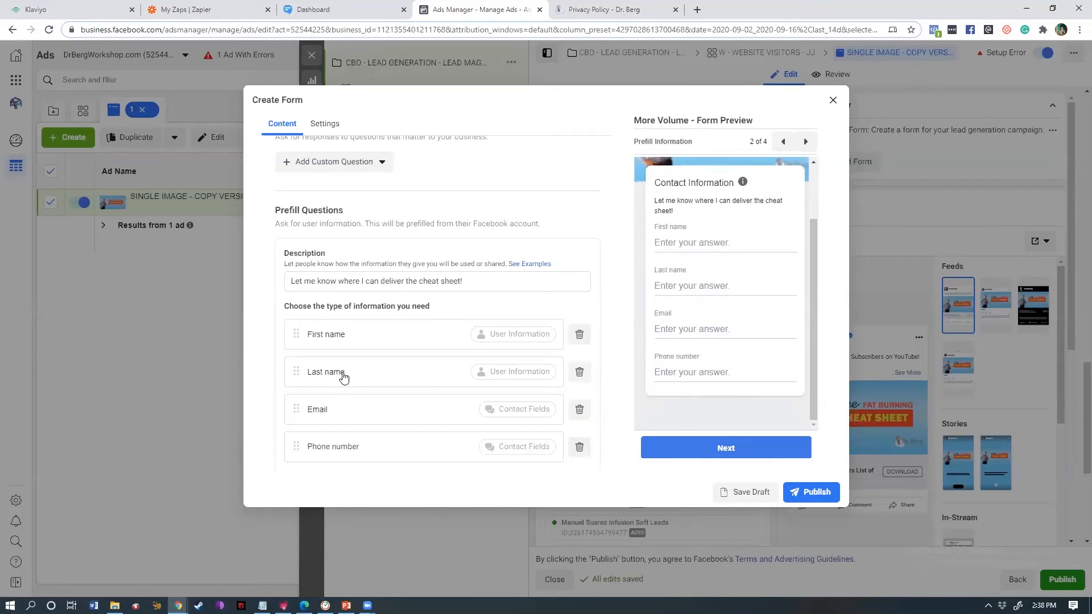
pyautogui.scroll(-2, 573, 311)
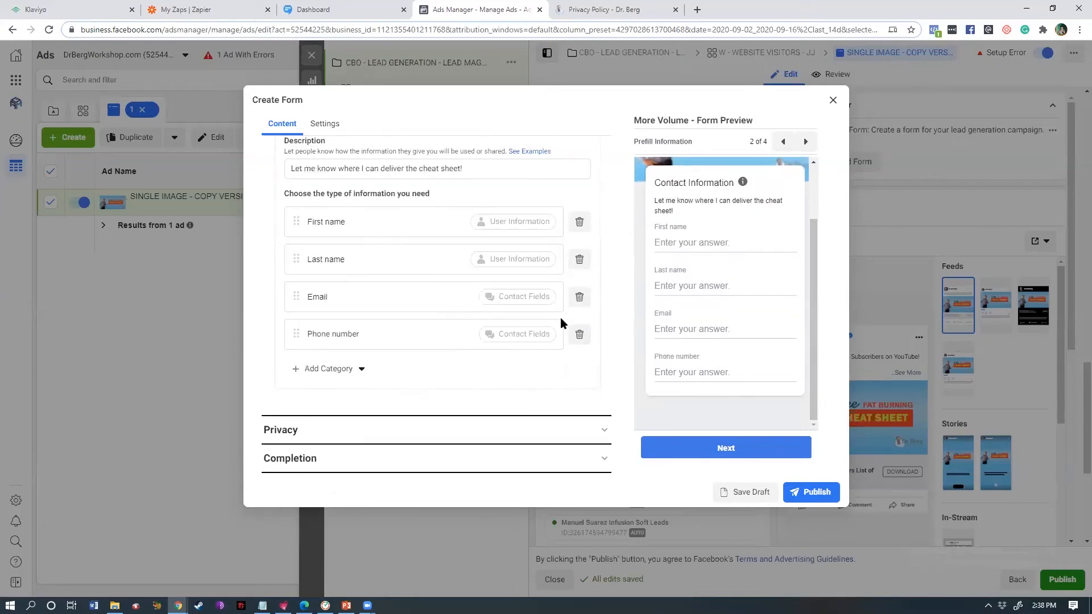
pyautogui.click(366, 372)
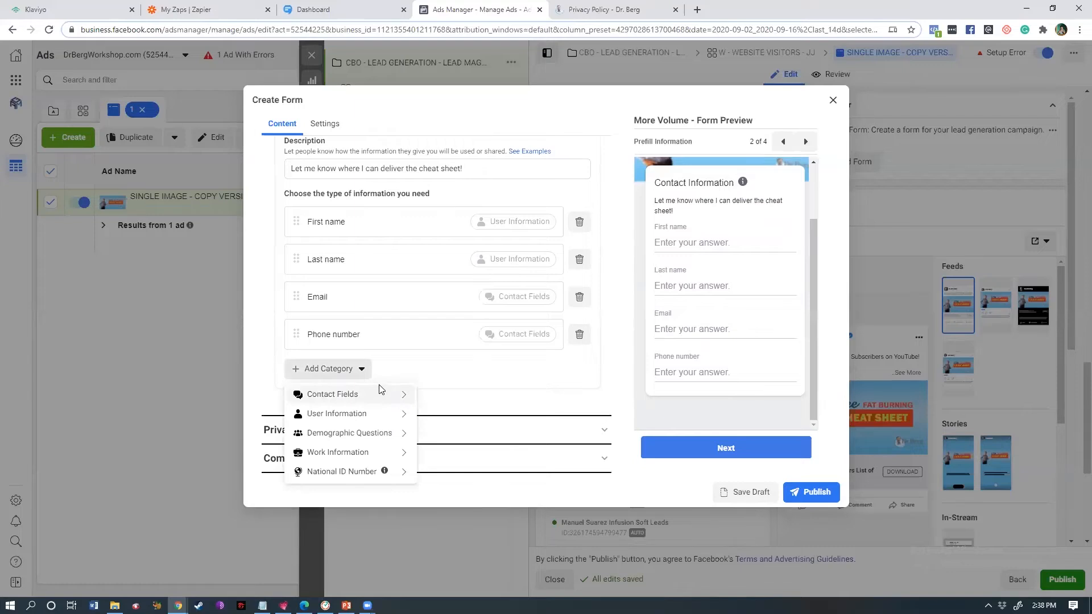
pyautogui.moveTo(376, 395)
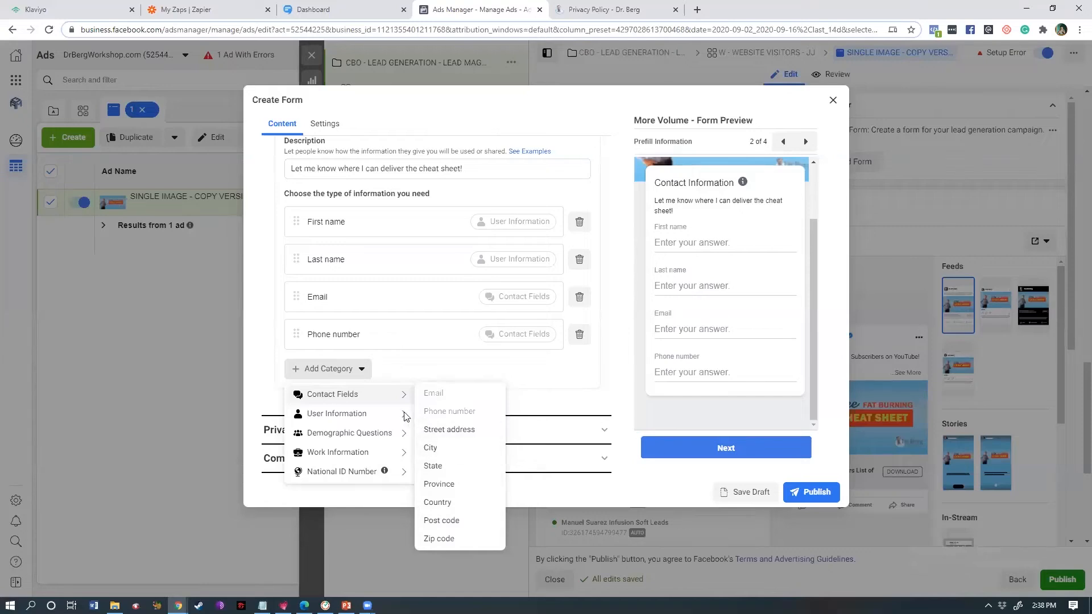
pyautogui.moveTo(398, 433)
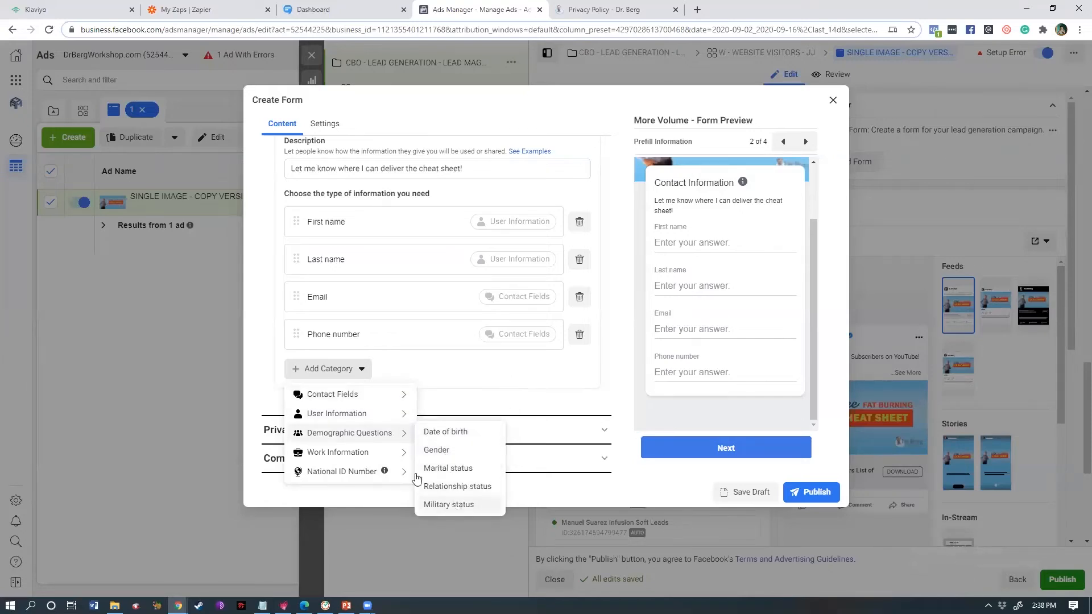
pyautogui.moveTo(406, 455)
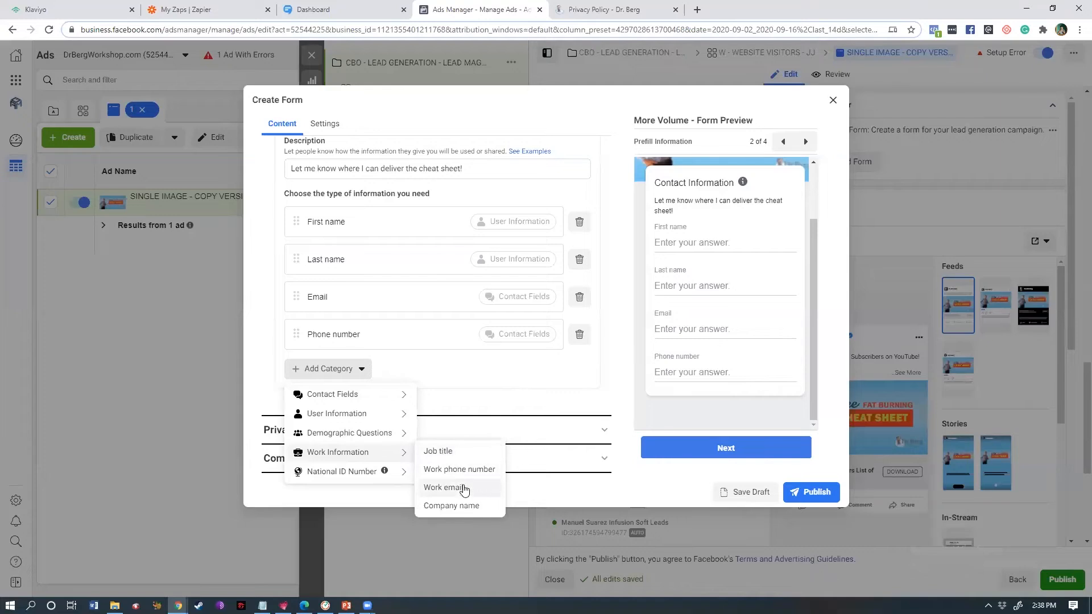
pyautogui.moveTo(404, 474)
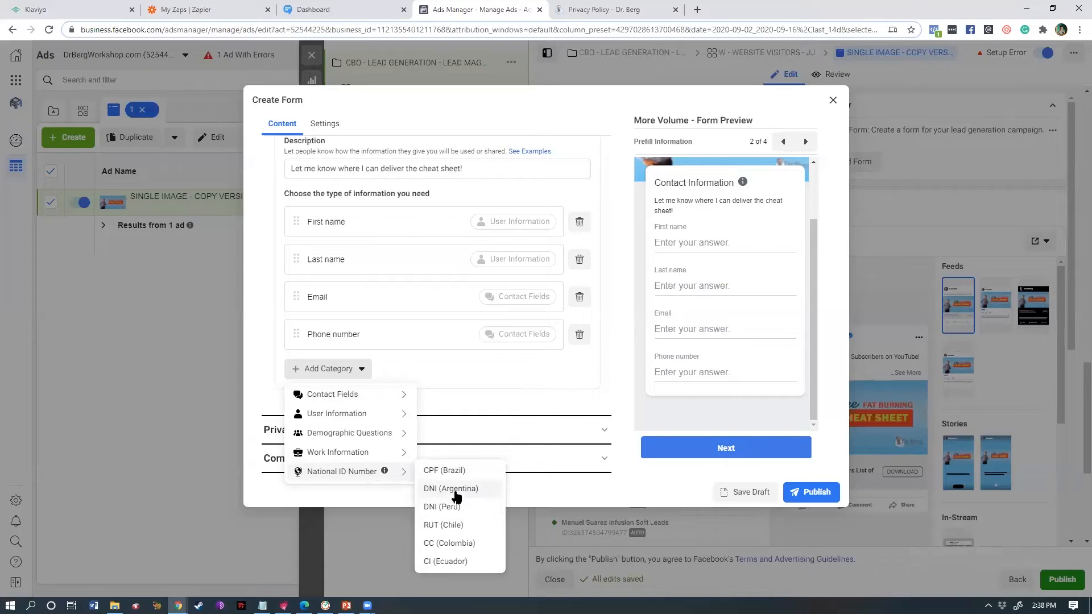
pyautogui.moveTo(363, 452)
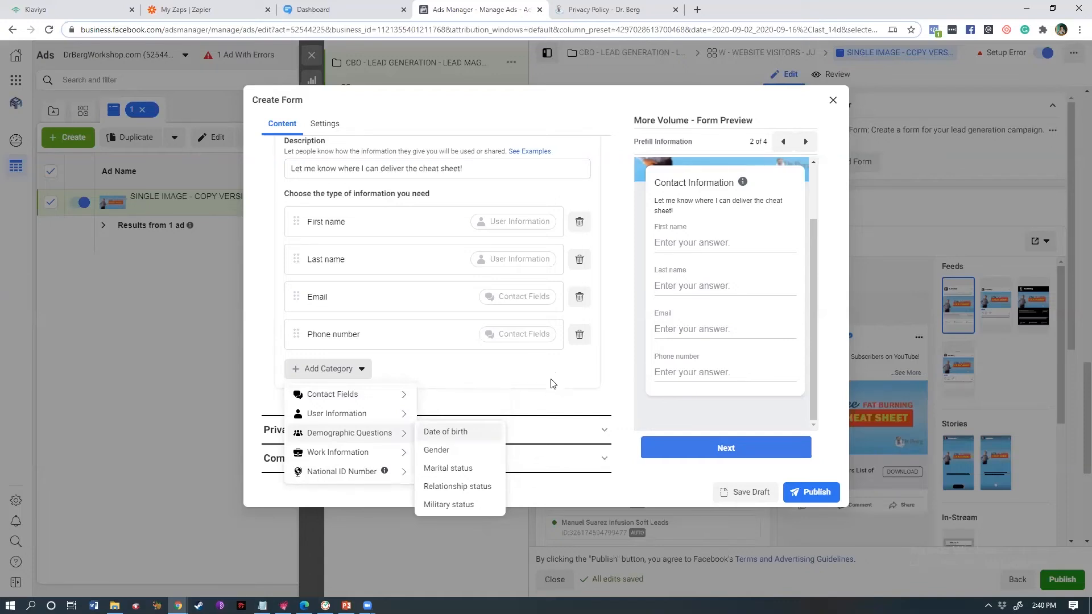
# - Dismiss the question category list and expand the form's Privacy section
pyautogui.click(501, 396)
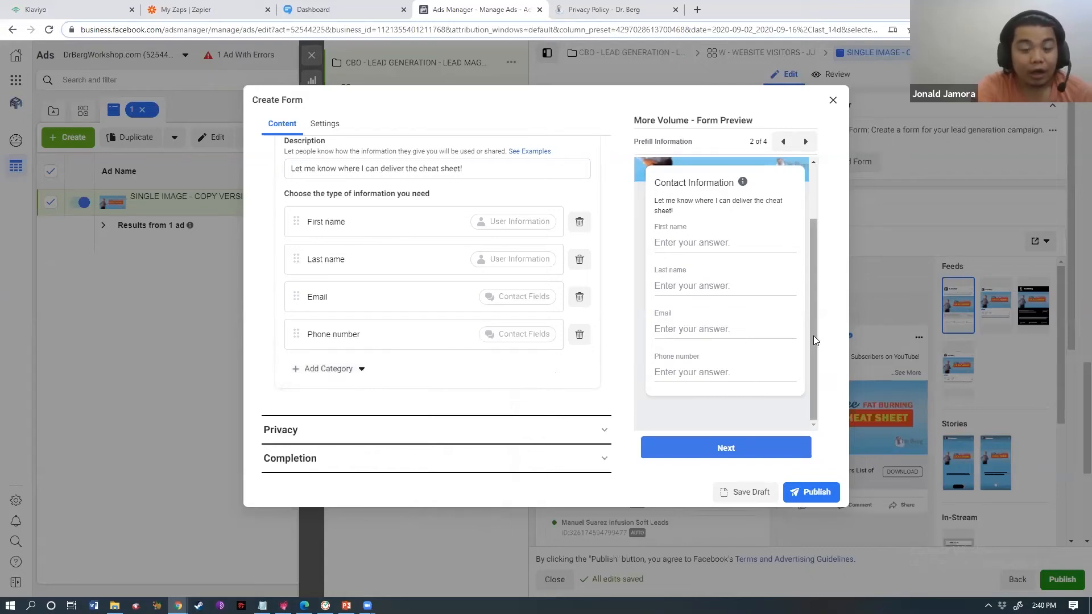
pyautogui.moveTo(813, 335); pyautogui.dragTo(810, 301)
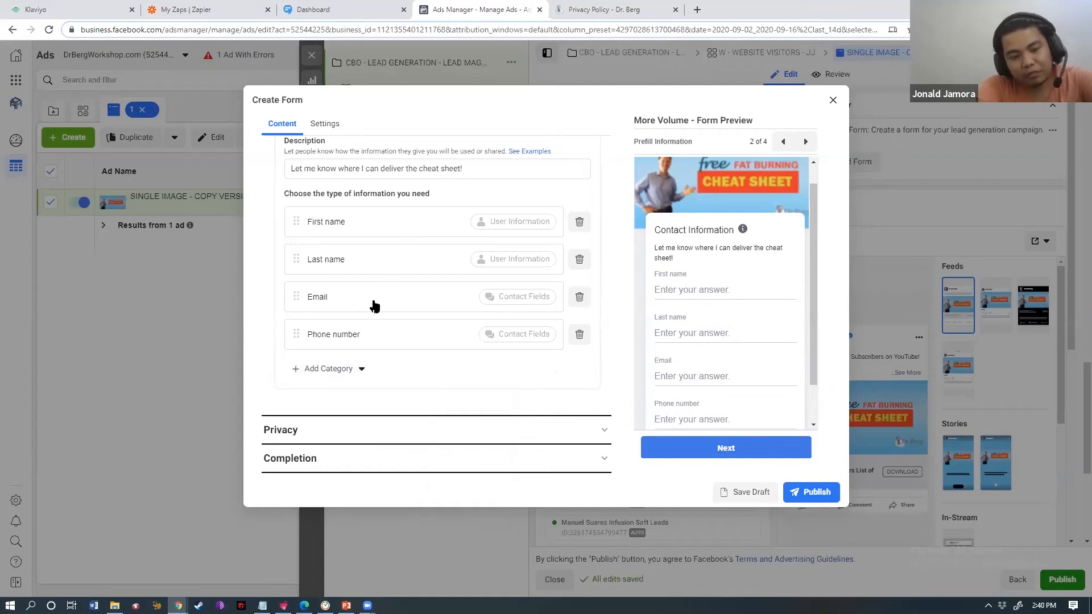
pyautogui.moveTo(807, 310); pyautogui.dragTo(816, 265)
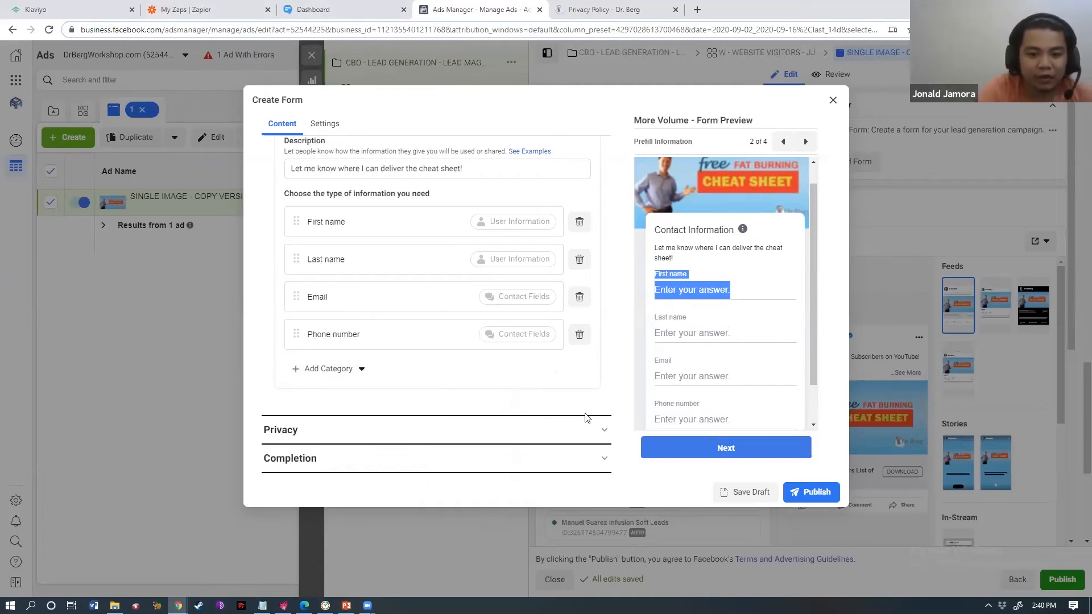
pyautogui.click(421, 433)
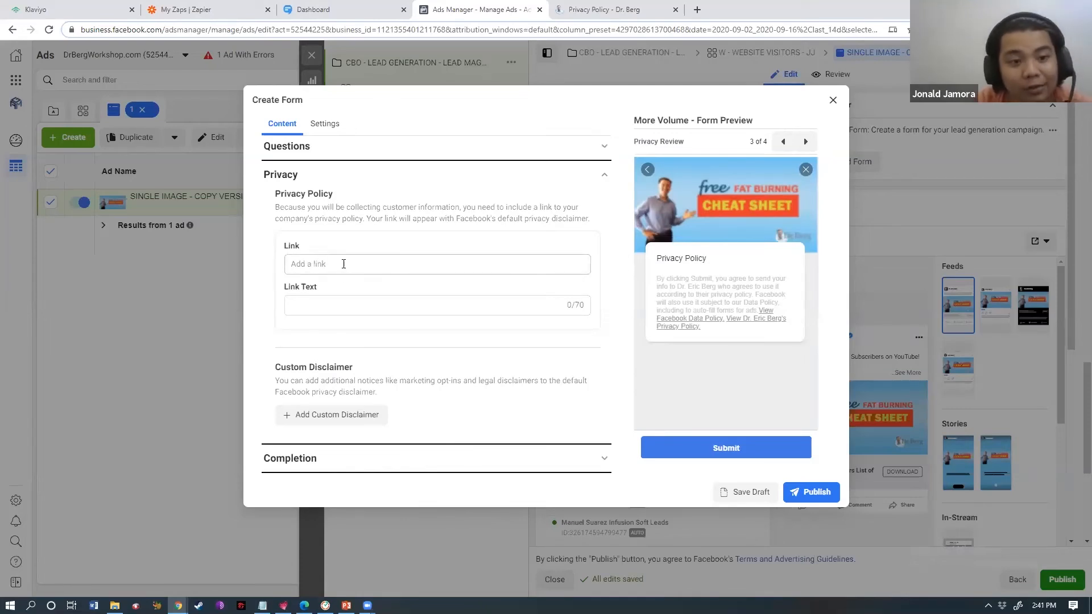
pyautogui.click(578, 8)
pyautogui.click(472, 31)
pyautogui.hotkey('ctrl', 'c')
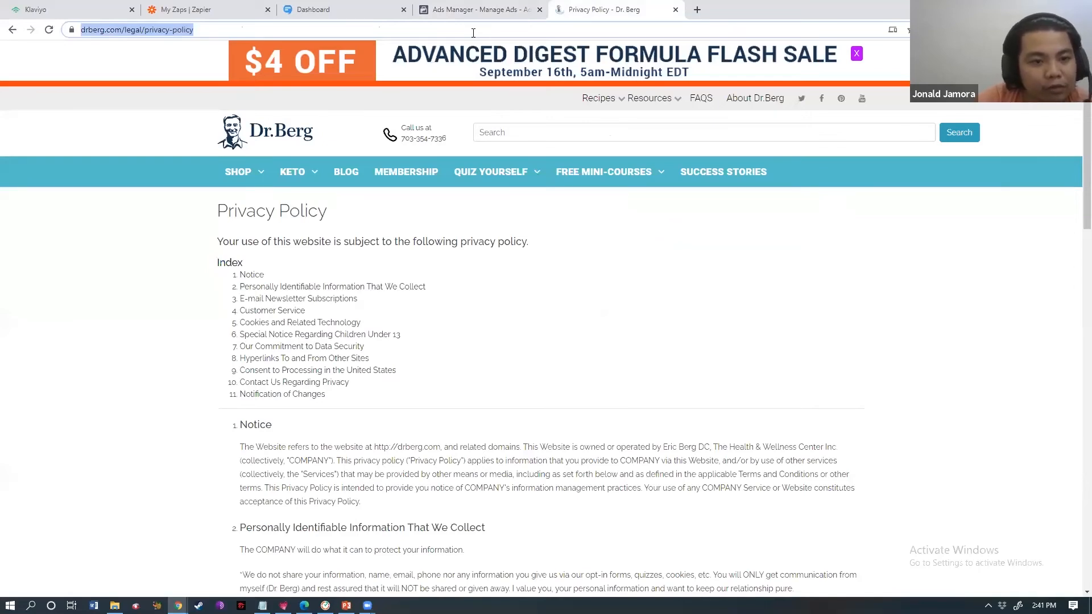
pyautogui.click(431, 9)
pyautogui.click(423, 262)
pyautogui.hotkey('ctrl', 'v')
pyautogui.click(358, 307)
pyautogui.write('oUR pR')
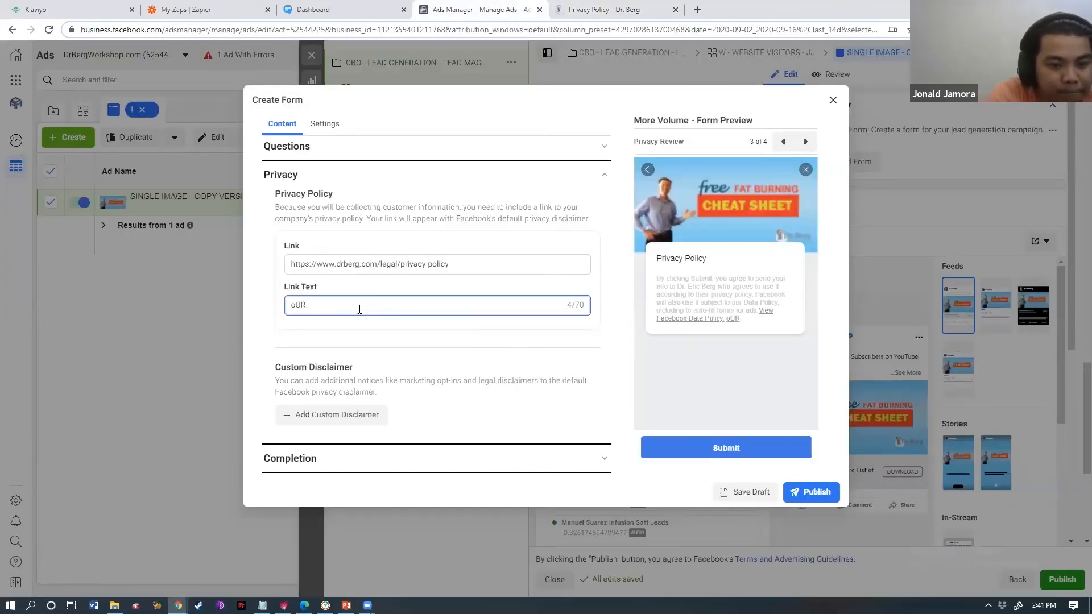
pyautogui.hotkey('ctrl', 'a')
pyautogui.write('Our')
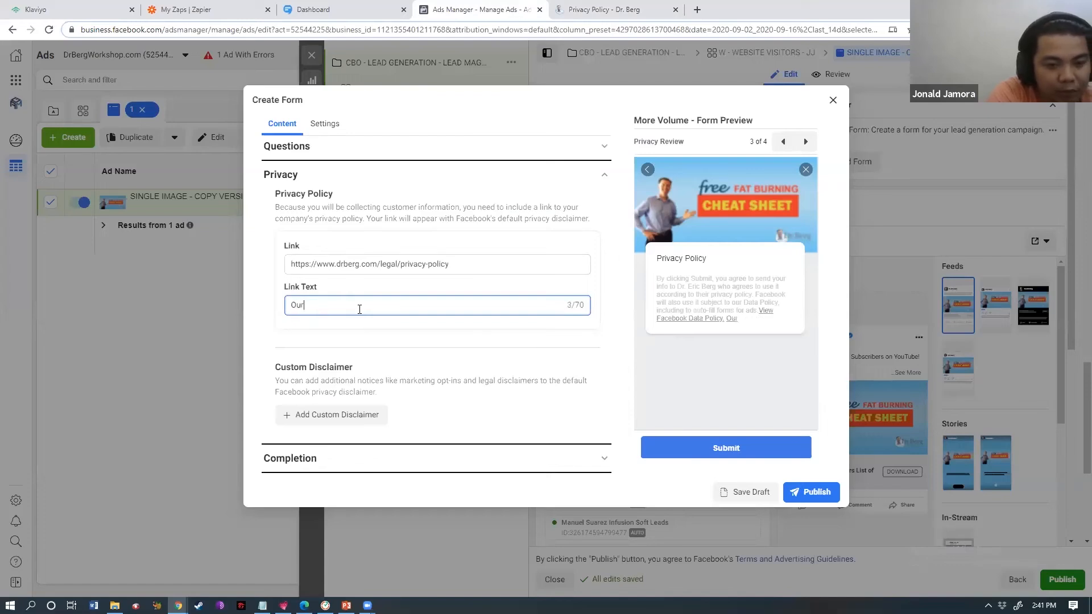
pyautogui.write(' Privacy Policy!')
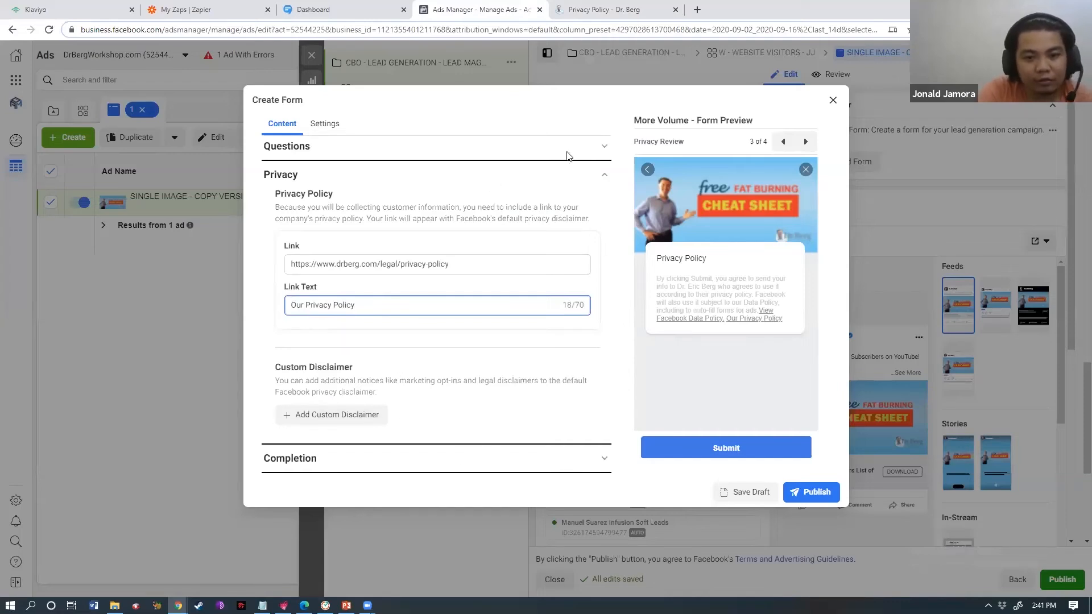
pyautogui.click(473, 461)
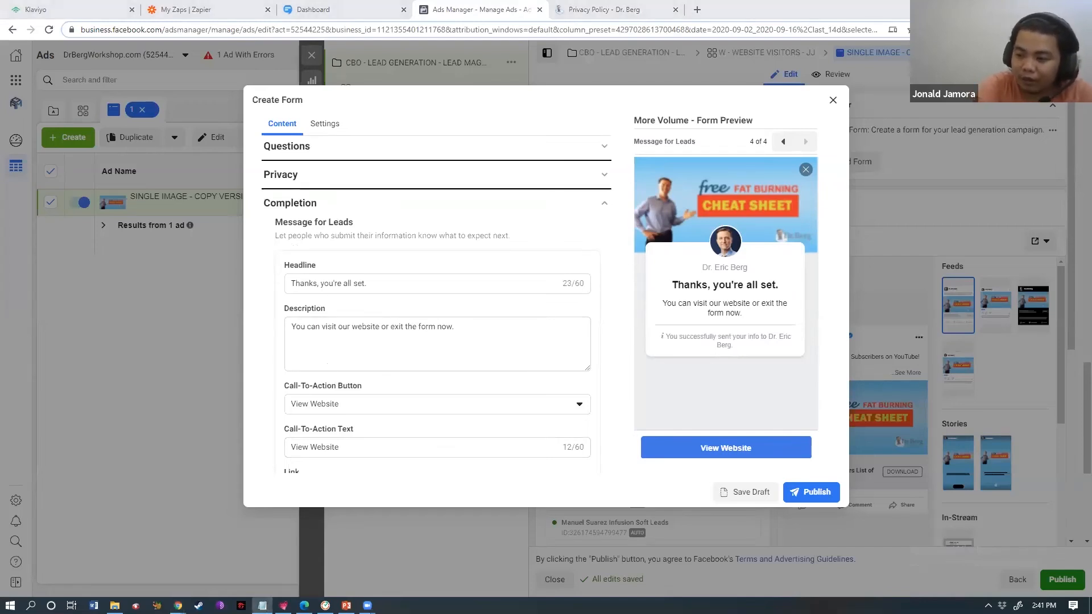
# - Select the default thank-you description in the Completion section for replacement
pyautogui.click(350, 355)
pyautogui.hotkey('ctrl', 'a')
# - Paste the cheat-sheet thank-you description and make the call-to-action button Download
pyautogui.write('Use this cheat sheet attached below ⬇ to know what to eat and do to activate the 🔥 fat burning hormones to speed up your fat-loss and more.  Enjoy!😊')
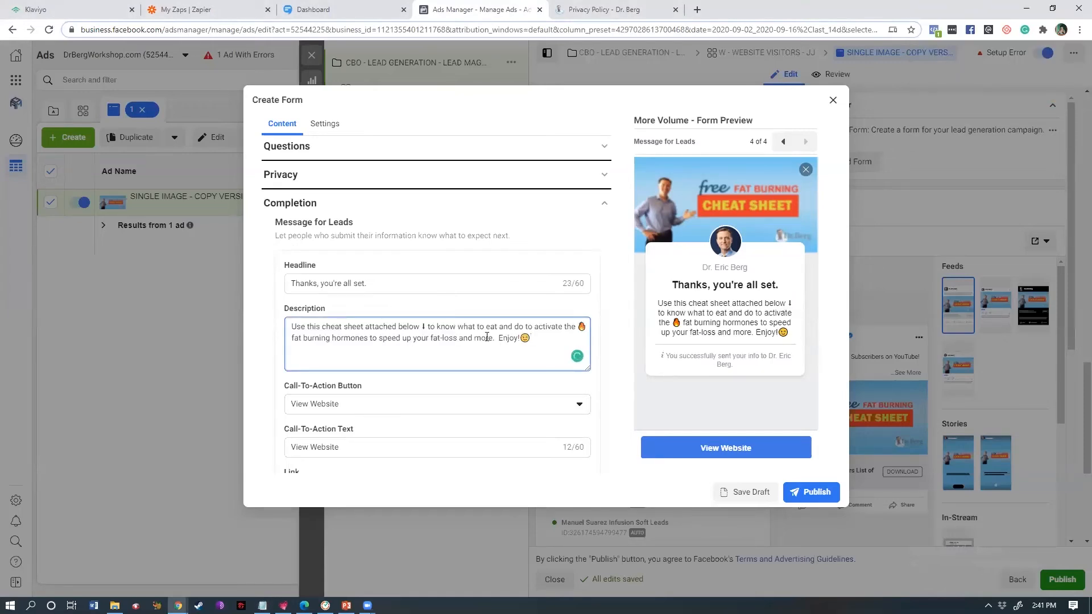
pyautogui.click(317, 404)
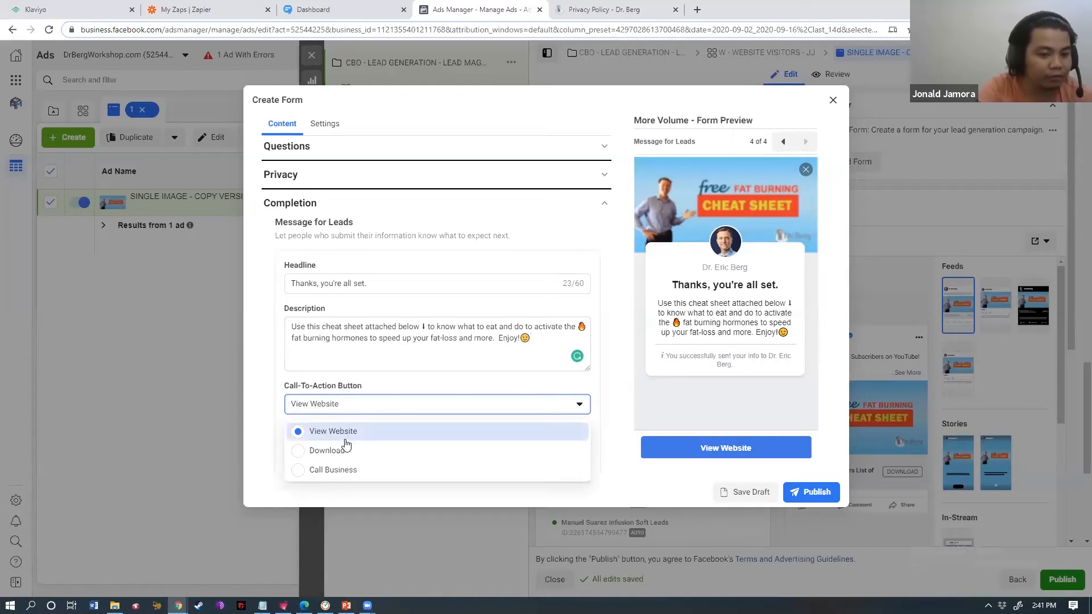
pyautogui.click(328, 451)
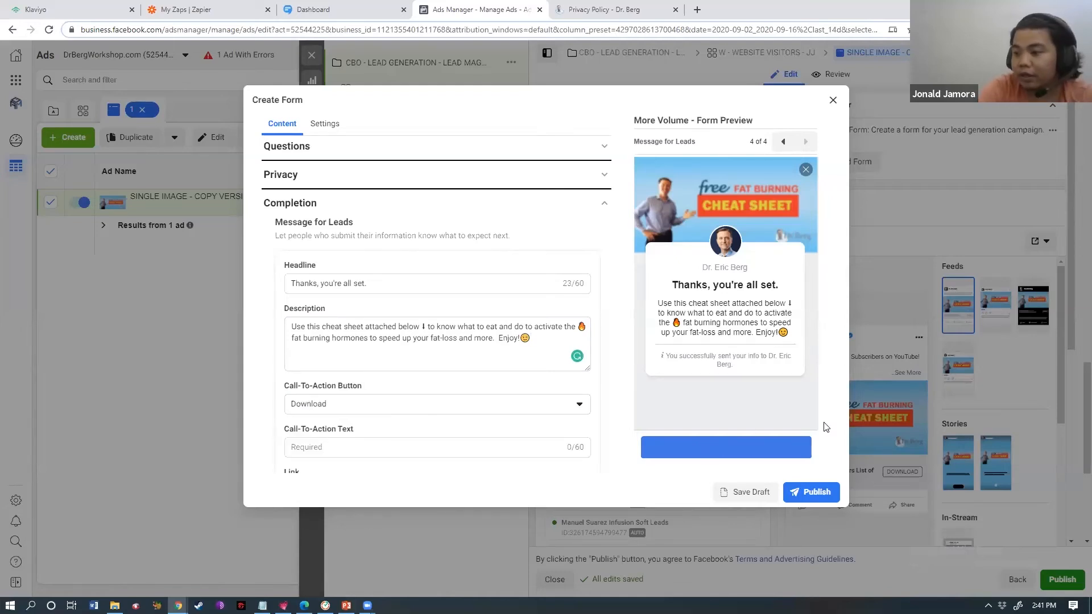
pyautogui.click(392, 442)
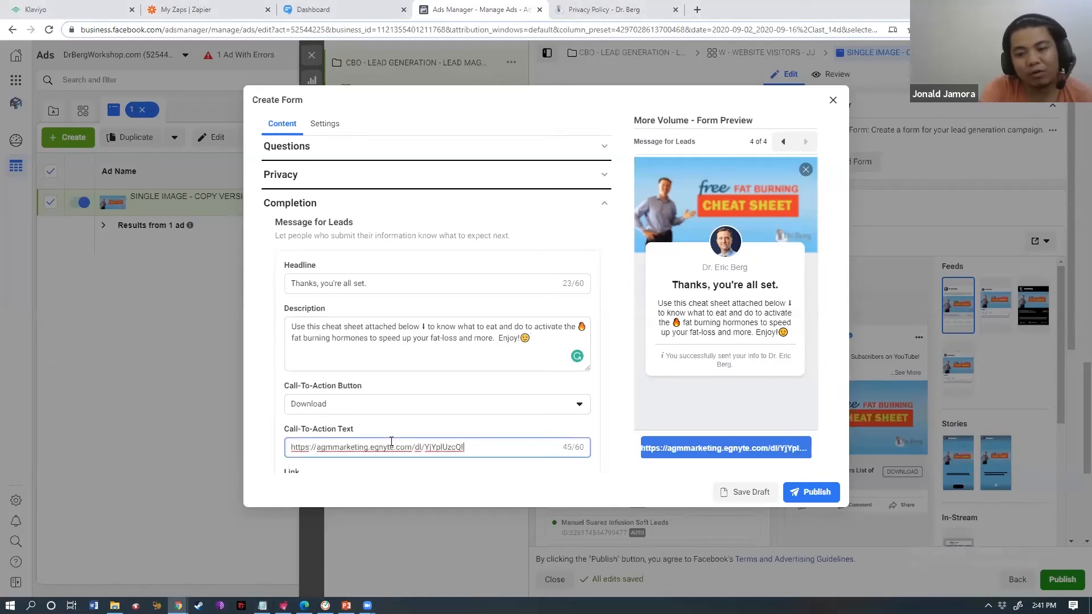
pyautogui.hotkey('ctrl', 'a')
pyautogui.hotkey('ctrl', 'c')
pyautogui.press('BackSpace')
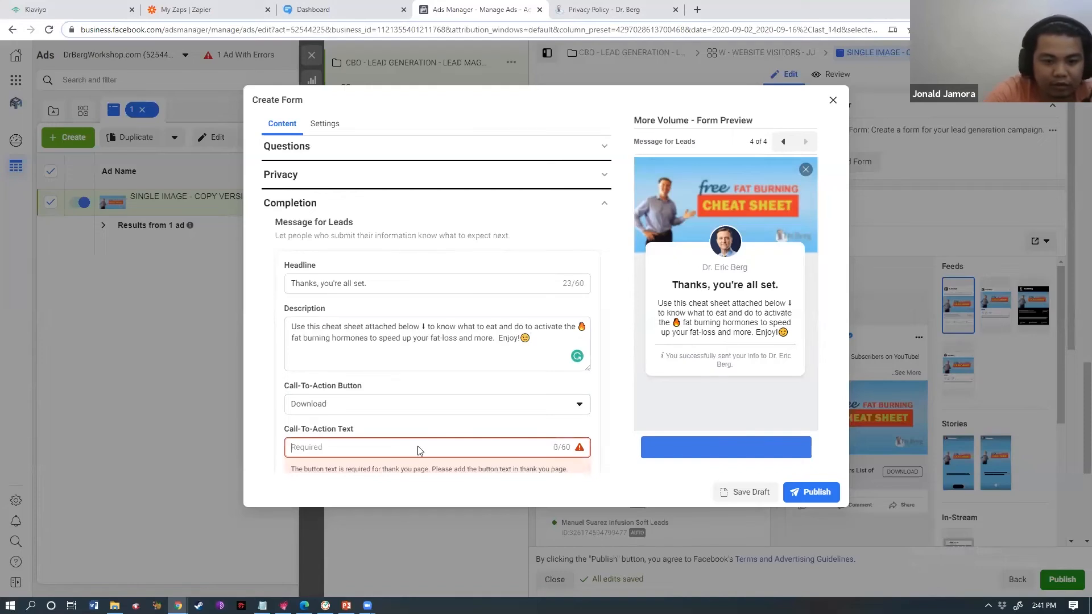
# - Paste the cheat-sheet download link and label the button 'Download Here'
pyautogui.scroll(-2, 512, 426)
pyautogui.click(430, 426)
pyautogui.hotkey('ctrl', 'v')
pyautogui.click(341, 366)
pyautogui.write('Download Here')
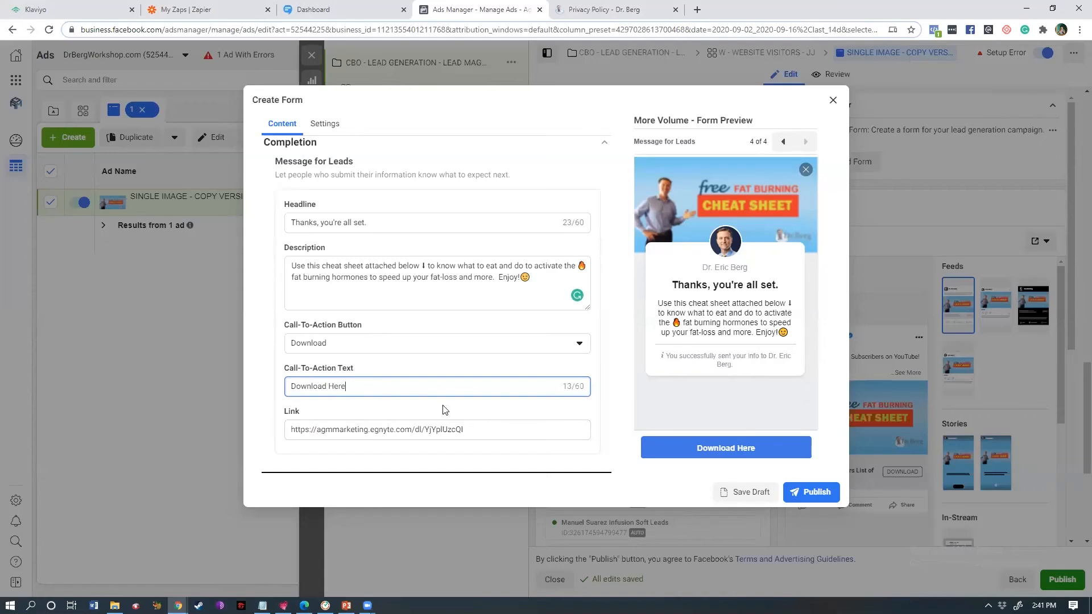
pyautogui.click(458, 406)
pyautogui.click(453, 380)
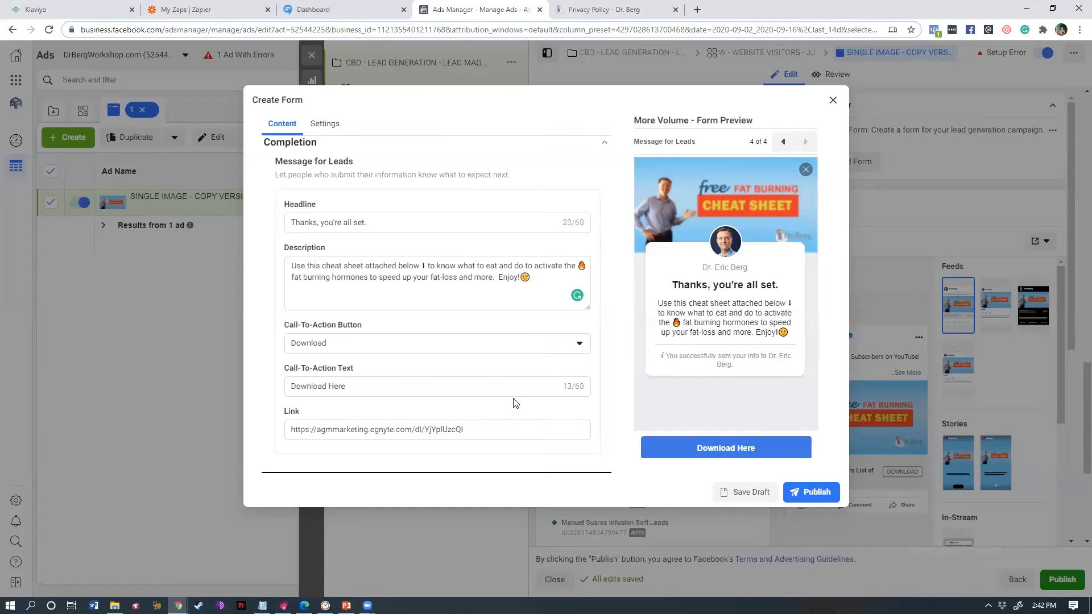
pyautogui.tripleClick(532, 426)
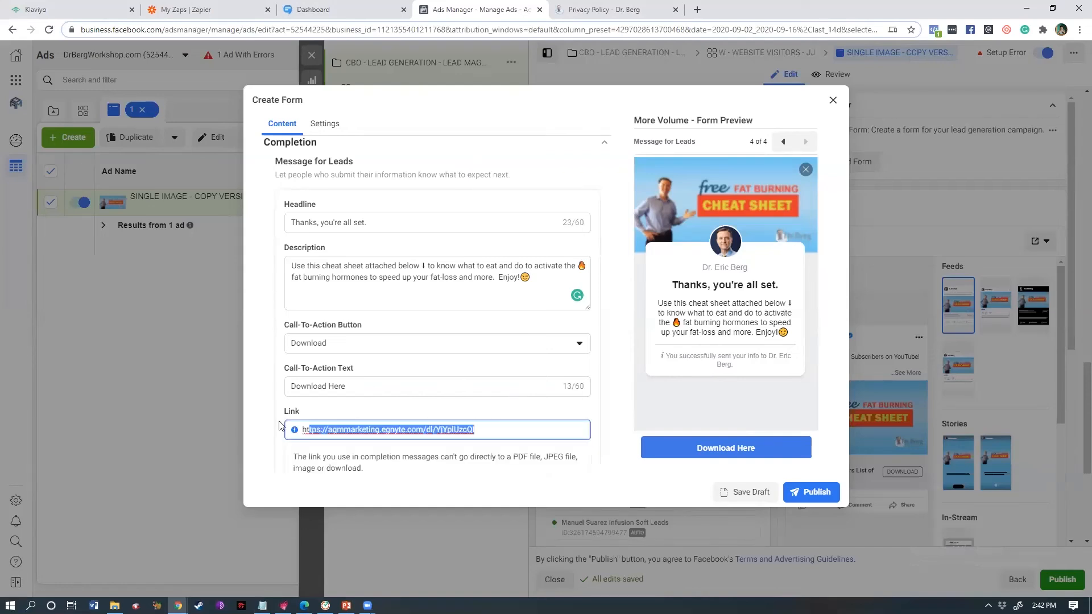
# - Review the download link URL and bring up the call-to-action button choices
pyautogui.click(346, 410)
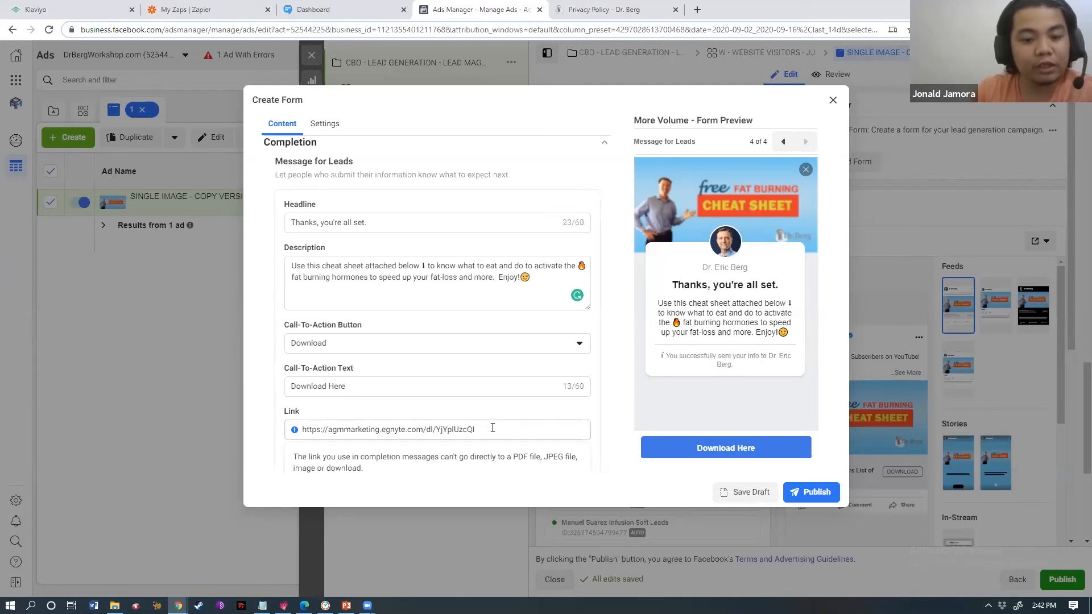
pyautogui.moveTo(477, 430); pyautogui.dragTo(295, 438)
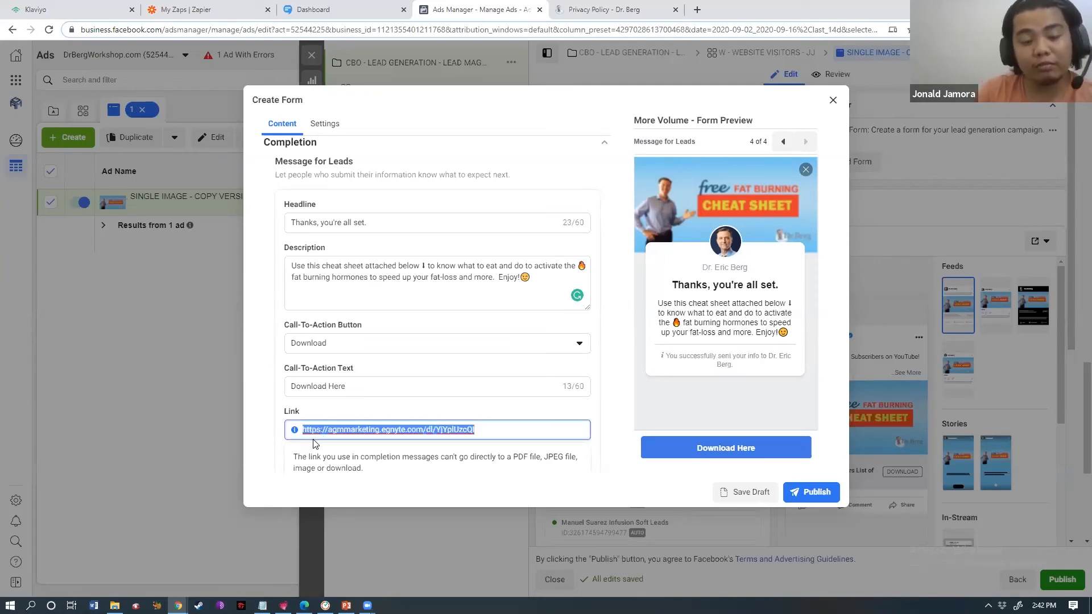
pyautogui.click(375, 404)
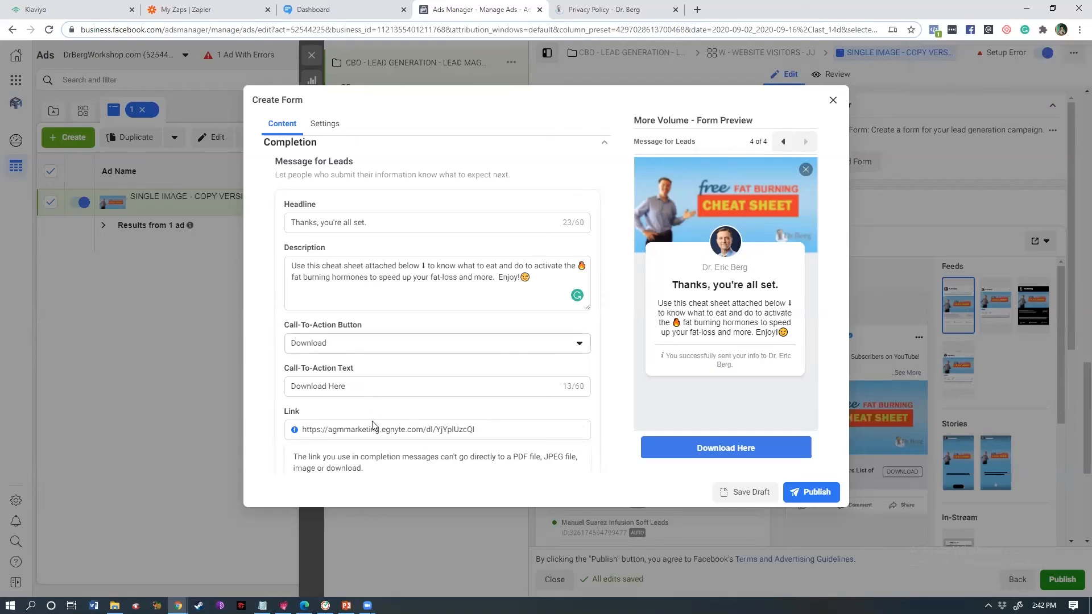
pyautogui.click(371, 344)
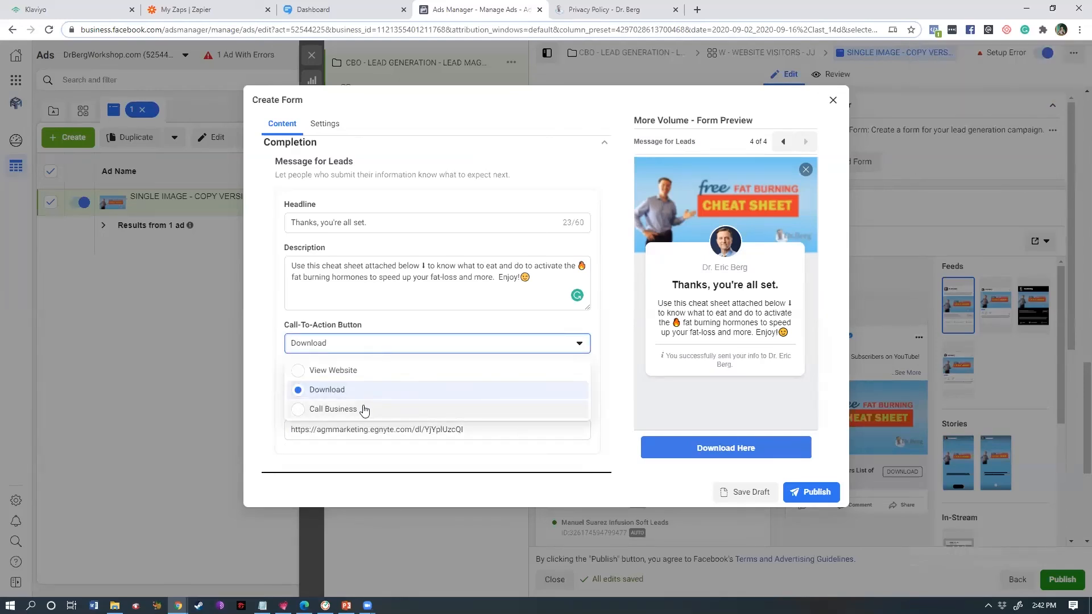
pyautogui.click(383, 463)
pyautogui.click(386, 341)
pyautogui.click(347, 605)
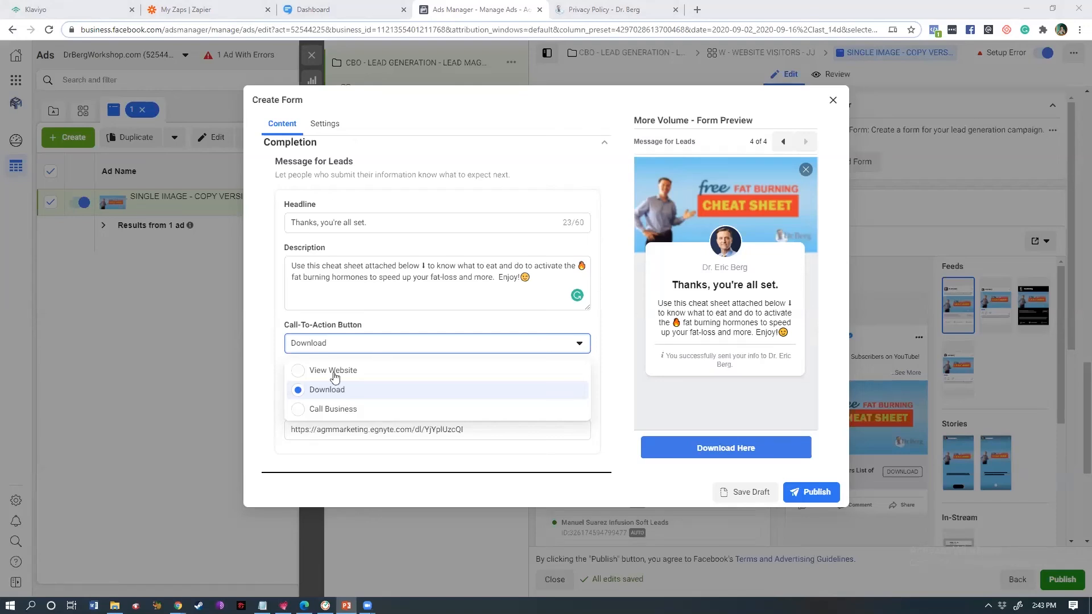
pyautogui.click(348, 409)
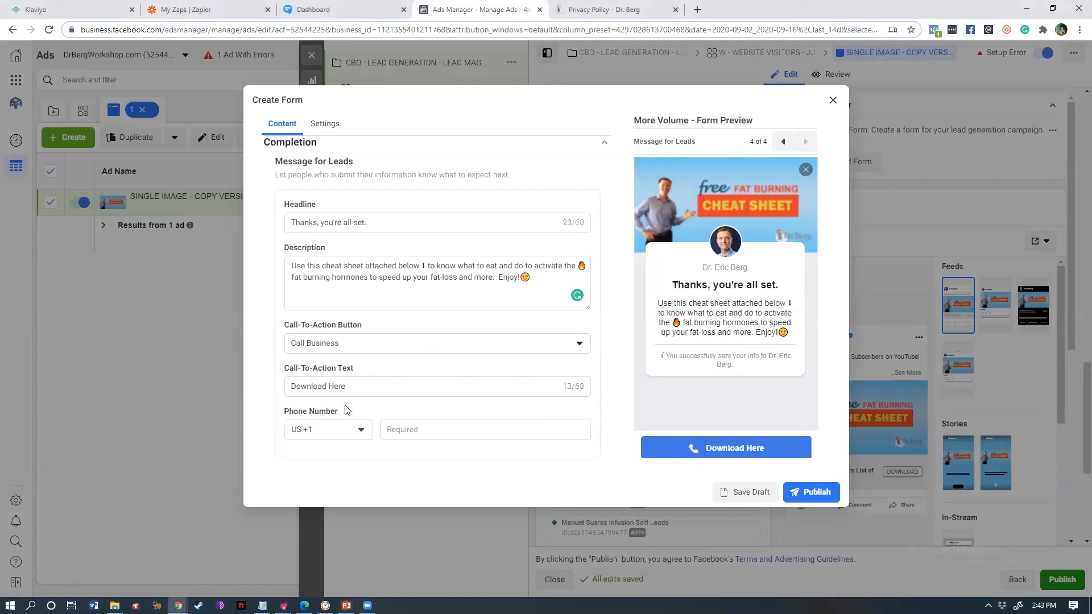
pyautogui.click(423, 429)
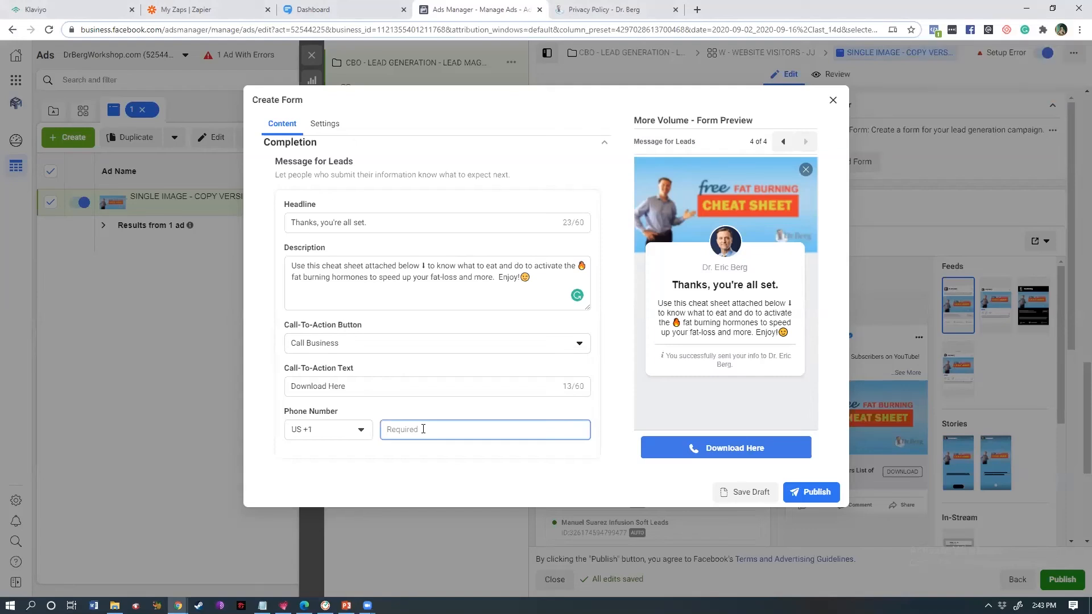
pyautogui.click(358, 430)
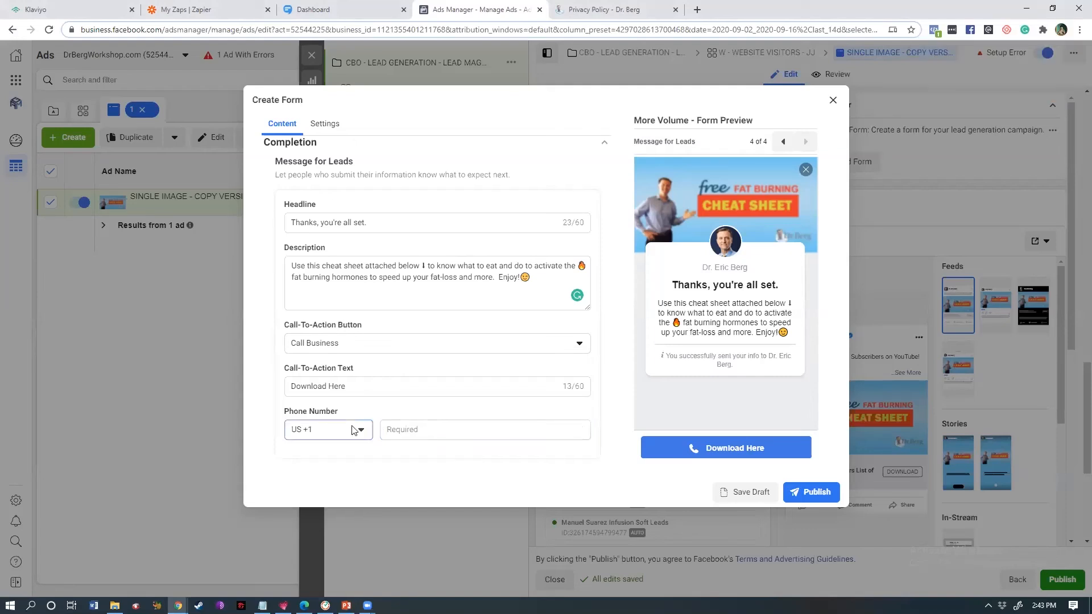
pyautogui.moveTo(388, 243); pyautogui.dragTo(391, 276)
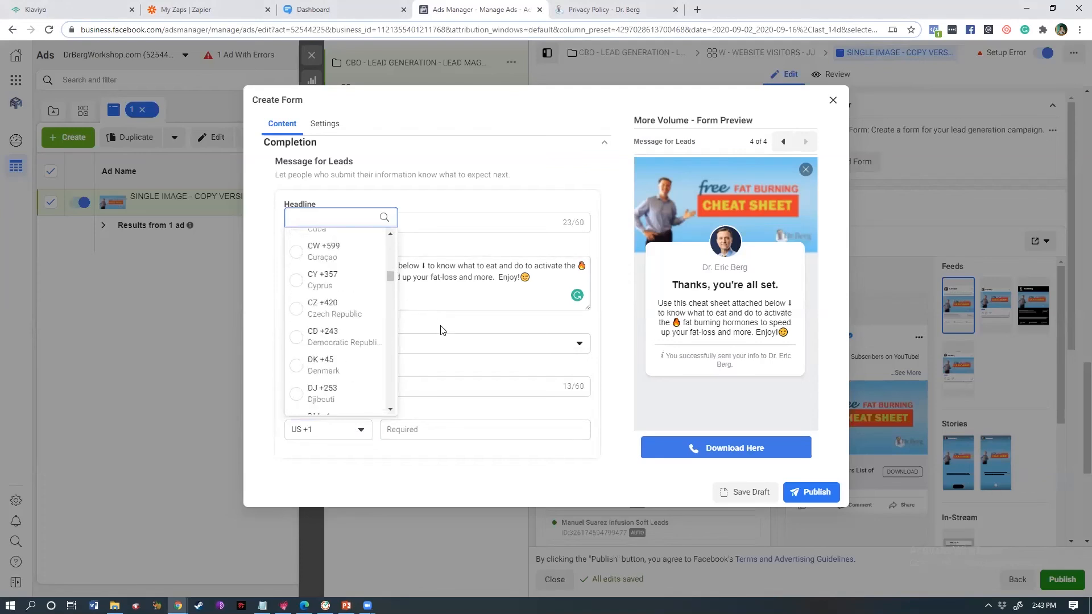
pyautogui.moveTo(391, 291); pyautogui.dragTo(391, 352)
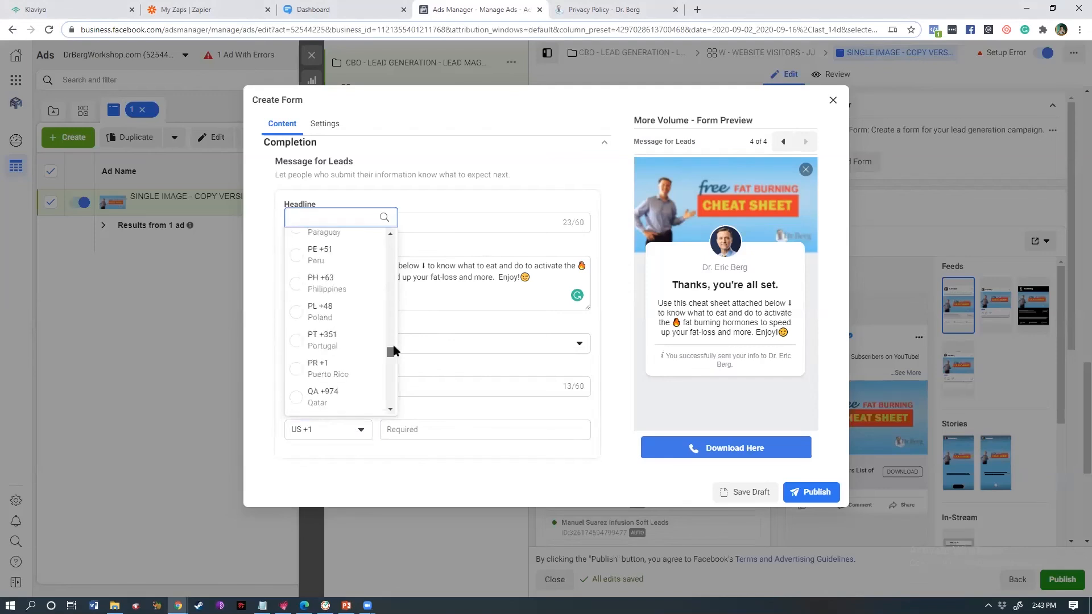
pyautogui.click(487, 324)
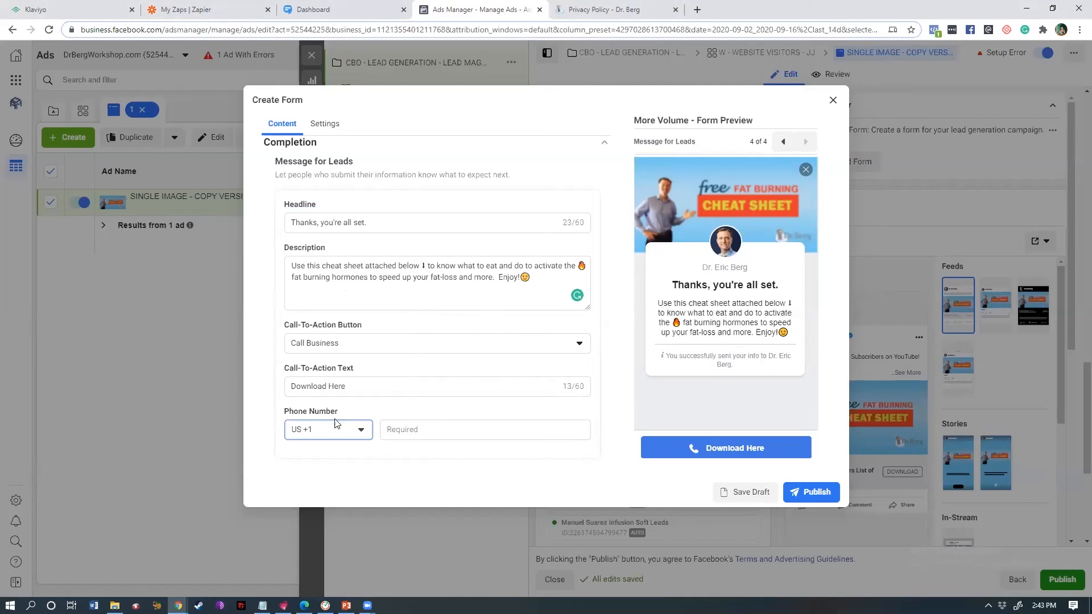
pyautogui.click(361, 386)
pyautogui.hotkey('ctrl', 'a')
pyautogui.write('C')
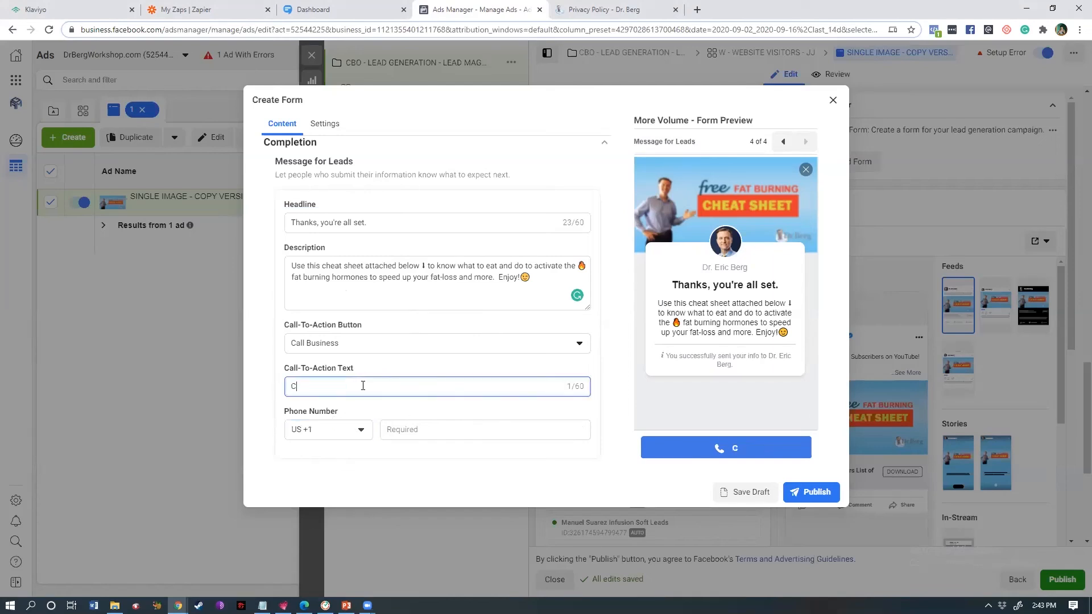
pyautogui.write('all Us Now!')
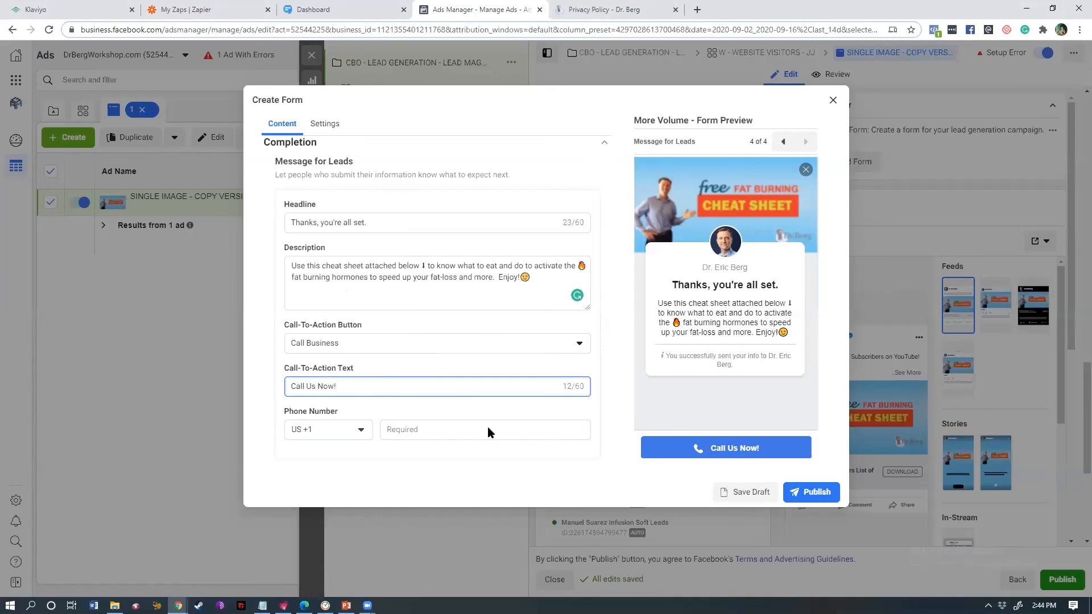
pyautogui.tripleClick(349, 391)
pyautogui.press('BackSpace')
pyautogui.write('D9ownb')
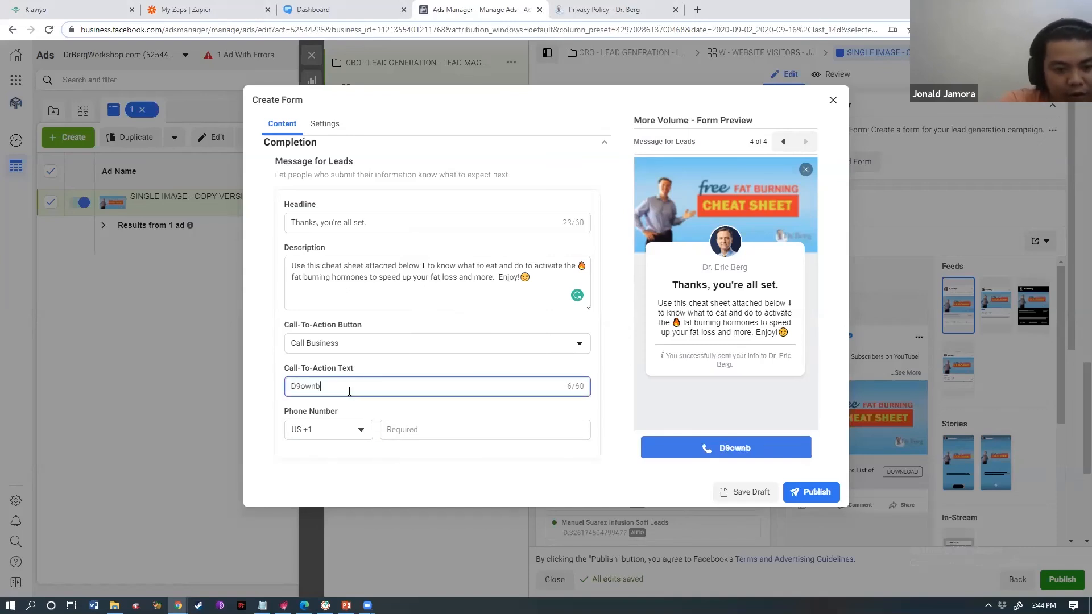
pyautogui.press('BackSpace')
pyautogui.press('BackSpace')
pyautogui.write('ownlao')
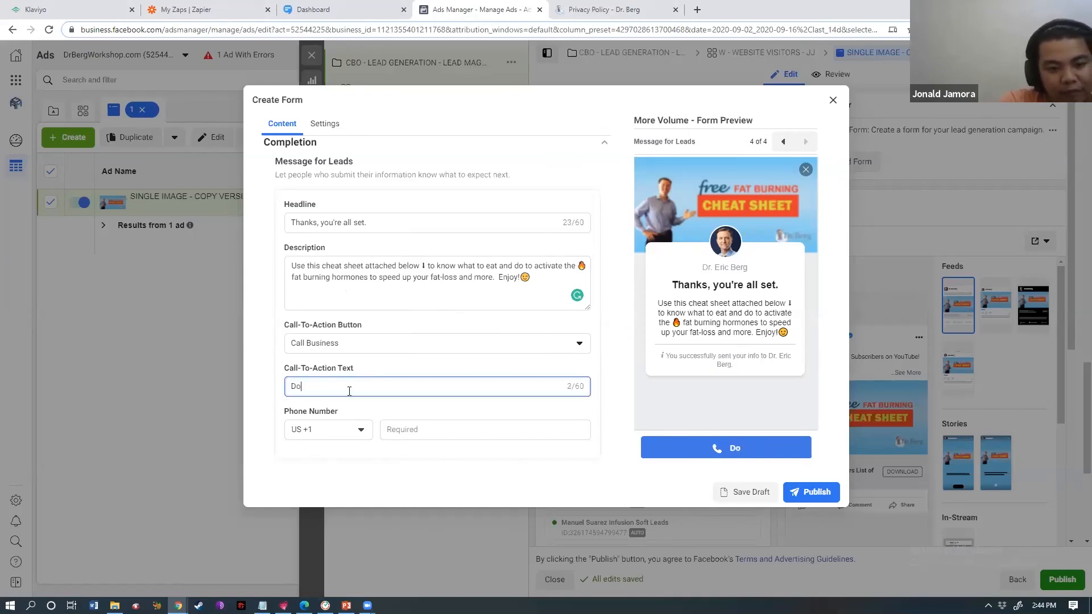
pyautogui.press('BackSpace')
pyautogui.press('BackSpace')
pyautogui.write('oad ')
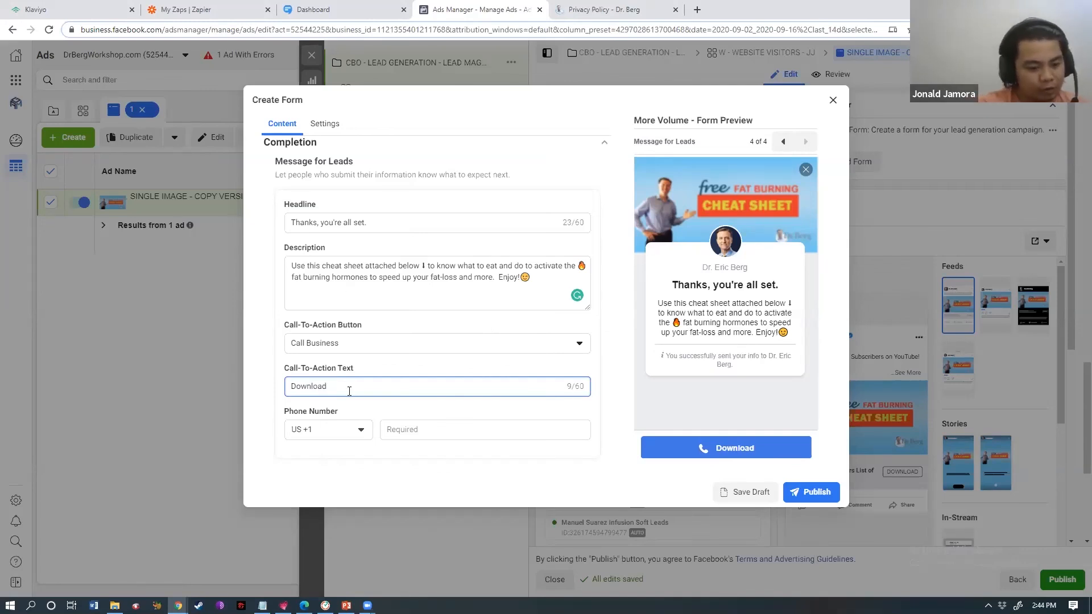
pyautogui.write('Here')
pyautogui.click(357, 429)
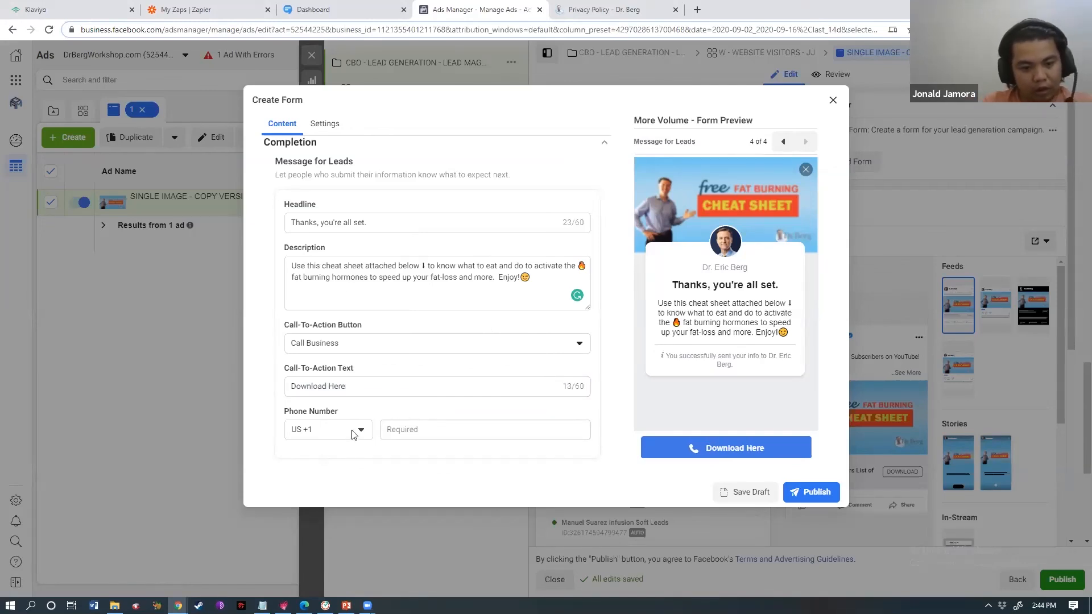
# - Change the thank-you button to View Website and paste the Egnyte download page link
pyautogui.click(479, 422)
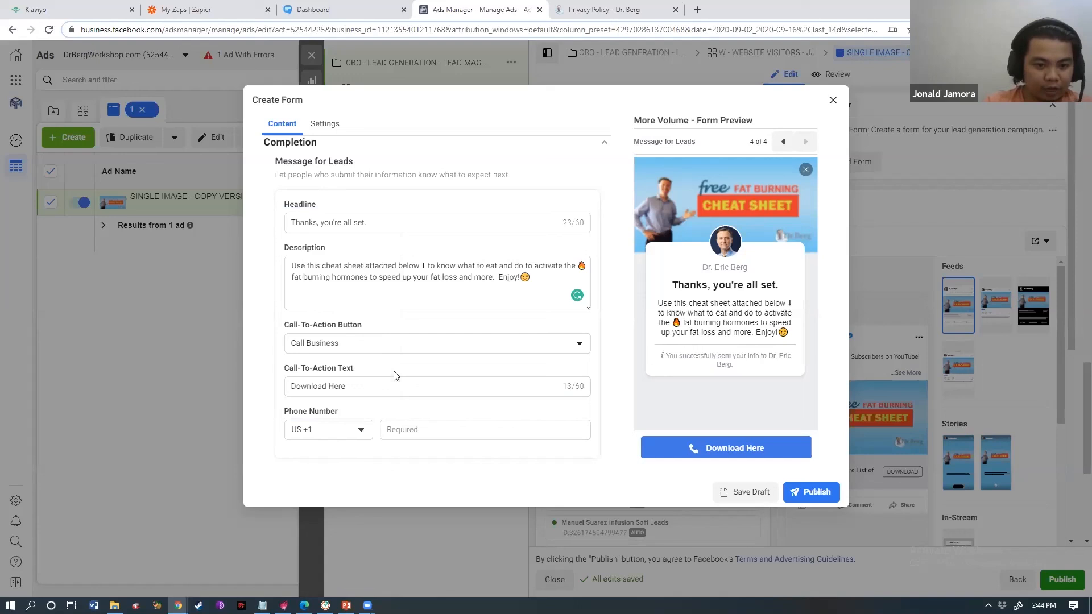
pyautogui.click(414, 344)
pyautogui.click(335, 371)
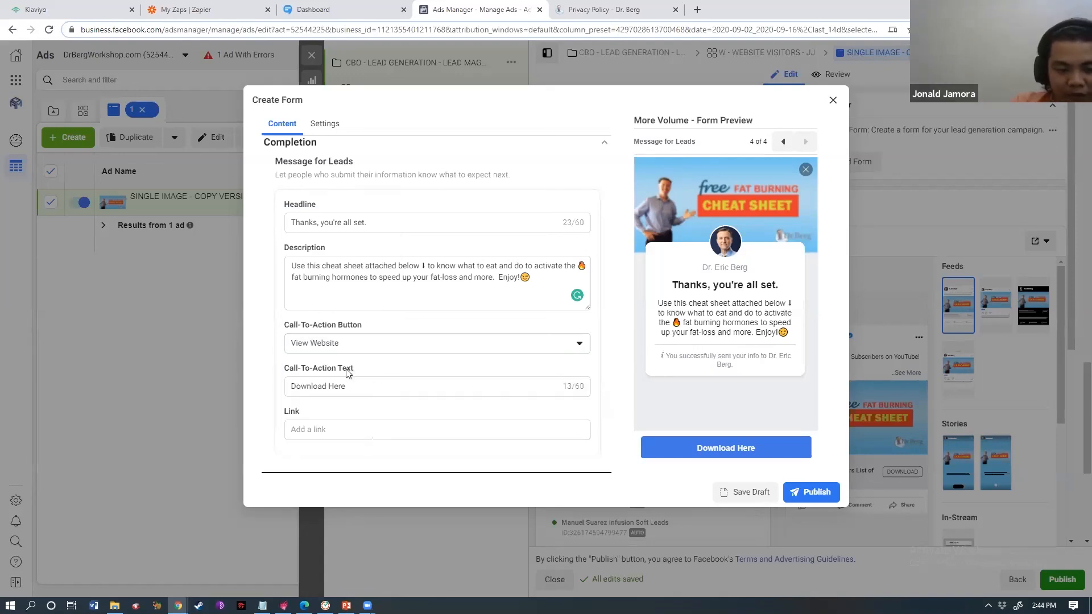
pyautogui.click(392, 427)
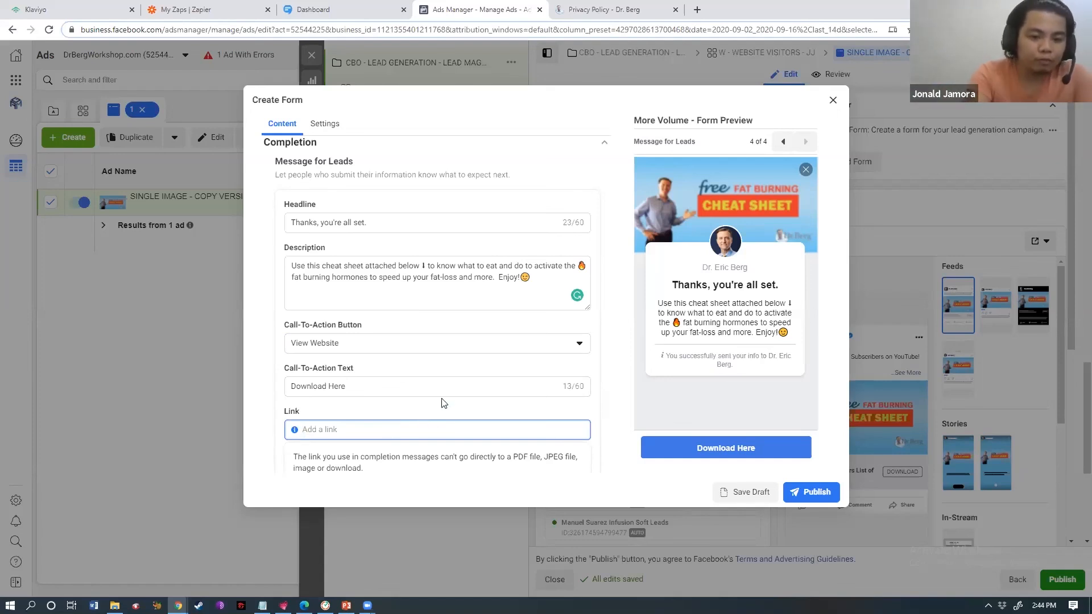
pyautogui.click(369, 351)
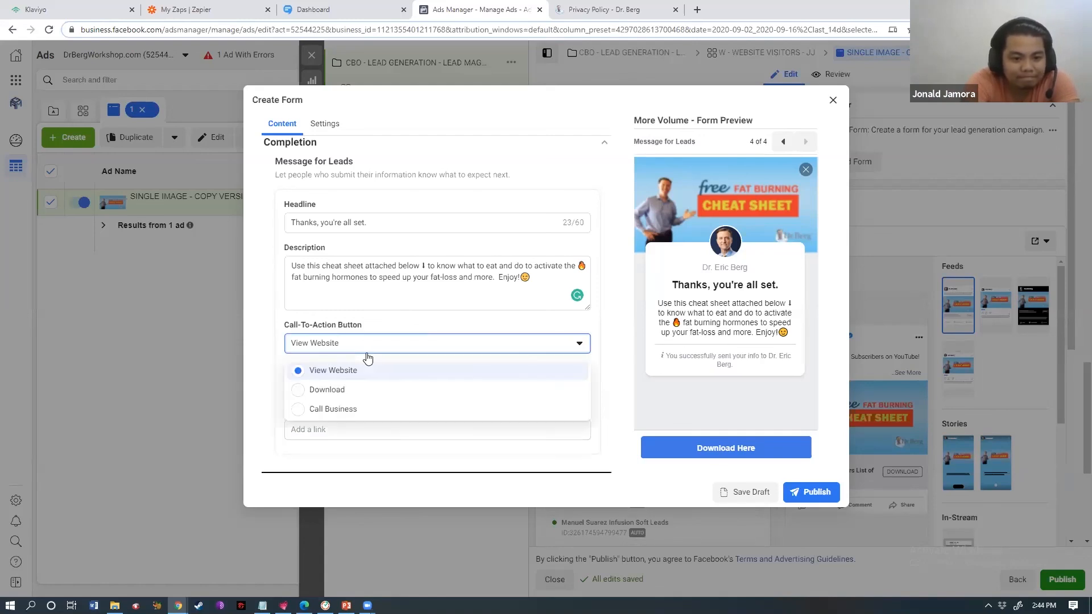
pyautogui.click(418, 316)
pyautogui.click(324, 431)
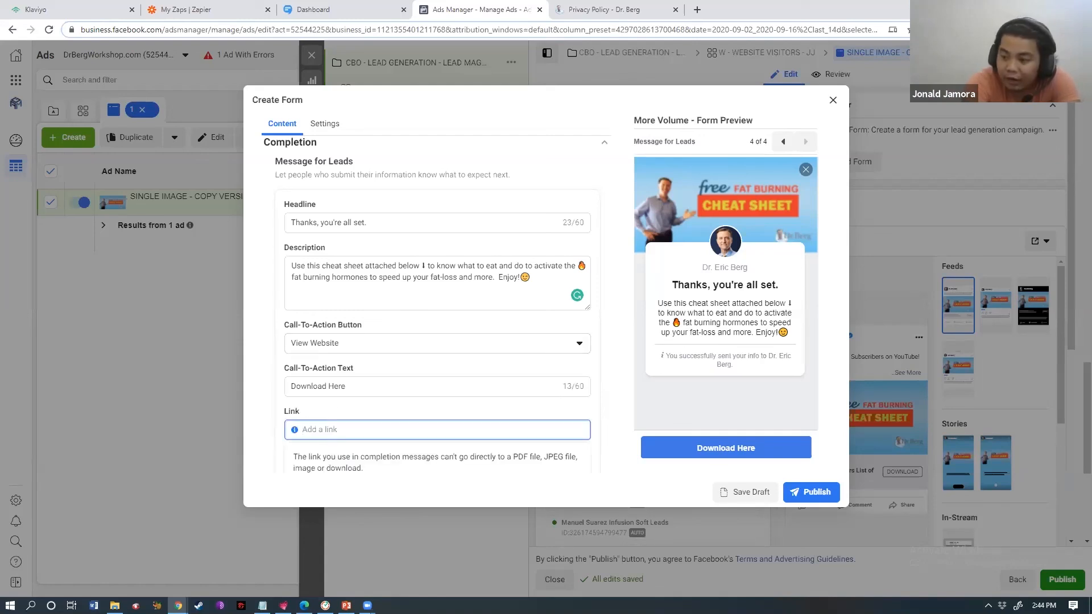
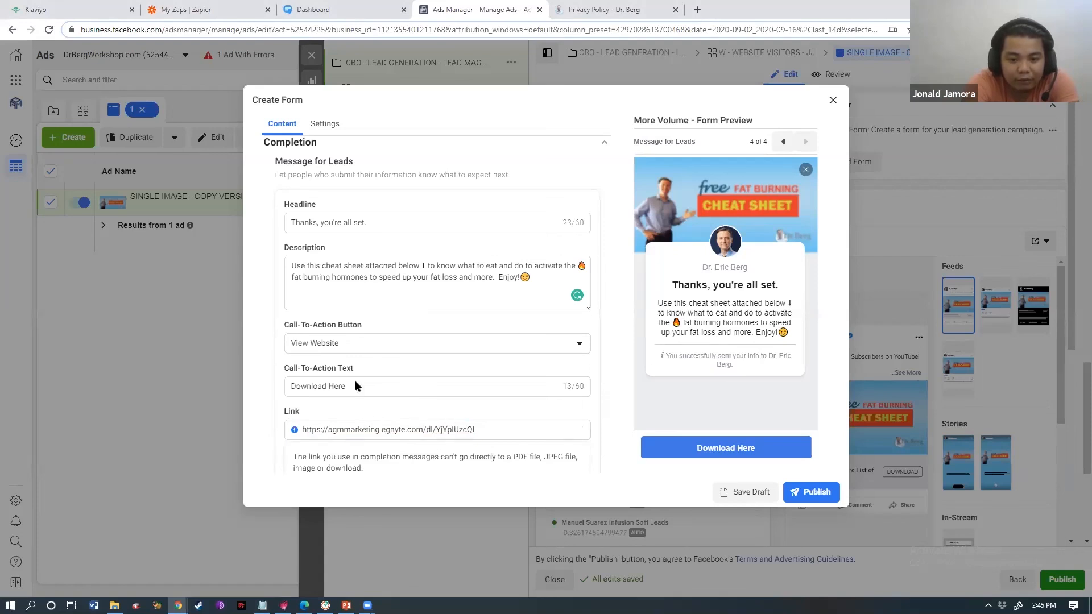
# - Attempt publishing, then set the greeting headline to 'It's Get Healthy and then Lose the Weight.'
pyautogui.click(817, 491)
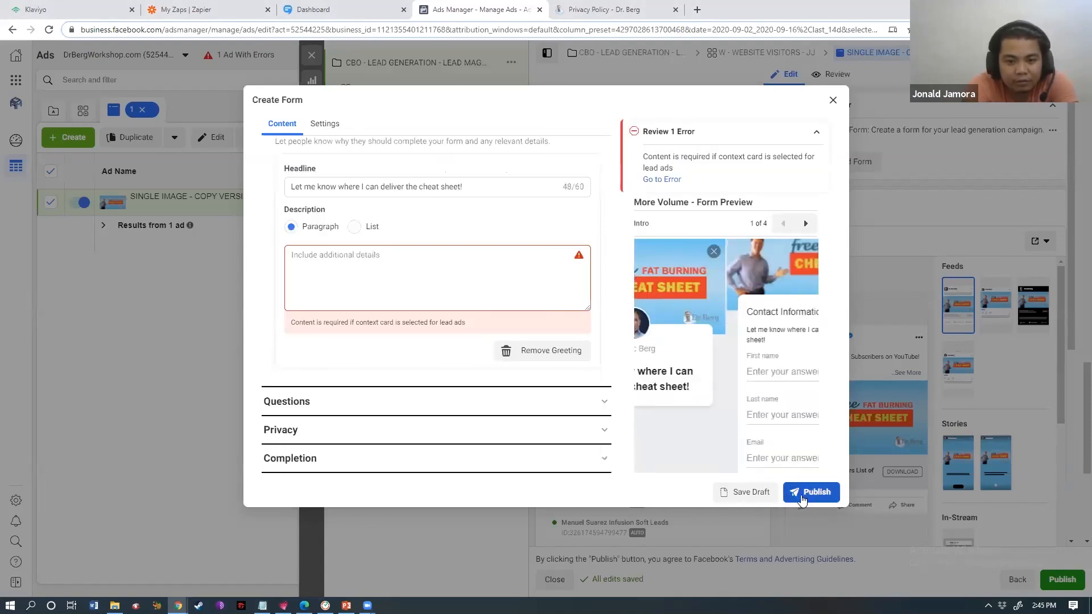
pyautogui.click(430, 275)
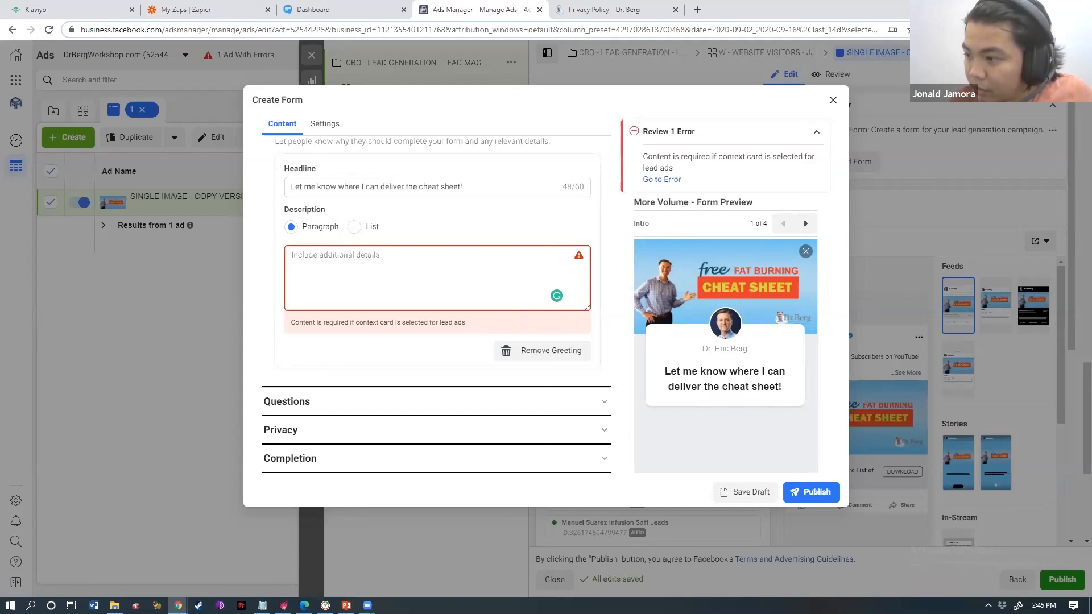
pyautogui.hotkey('alt', 'Tab')
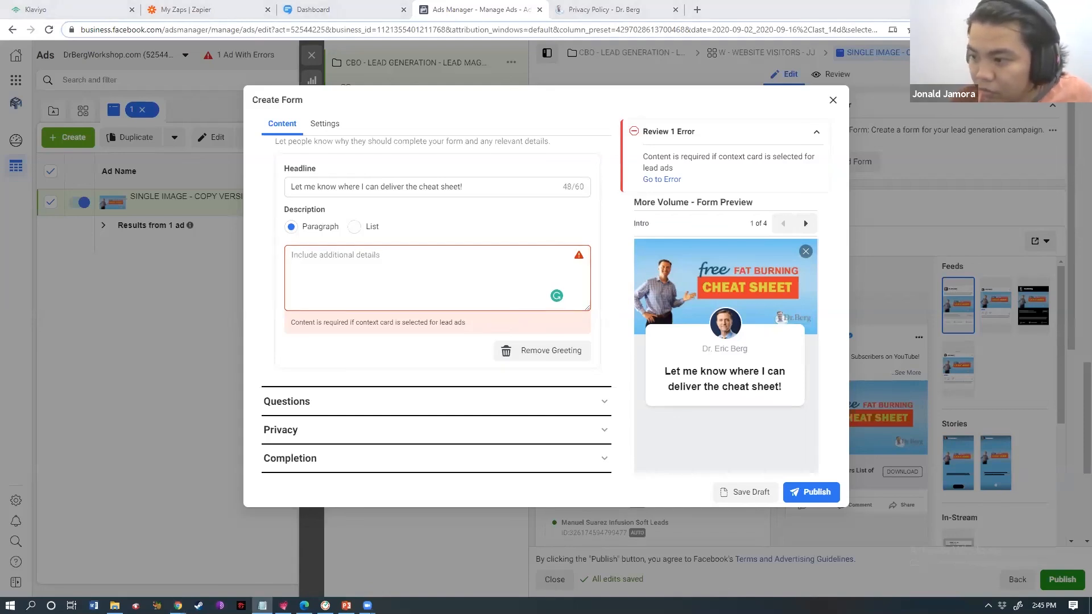
pyautogui.hotkey('alt', 'Tab')
pyautogui.hotkey('ctrl', 'a')
pyautogui.write("It's Get Healthy and then Lose the Weight.")
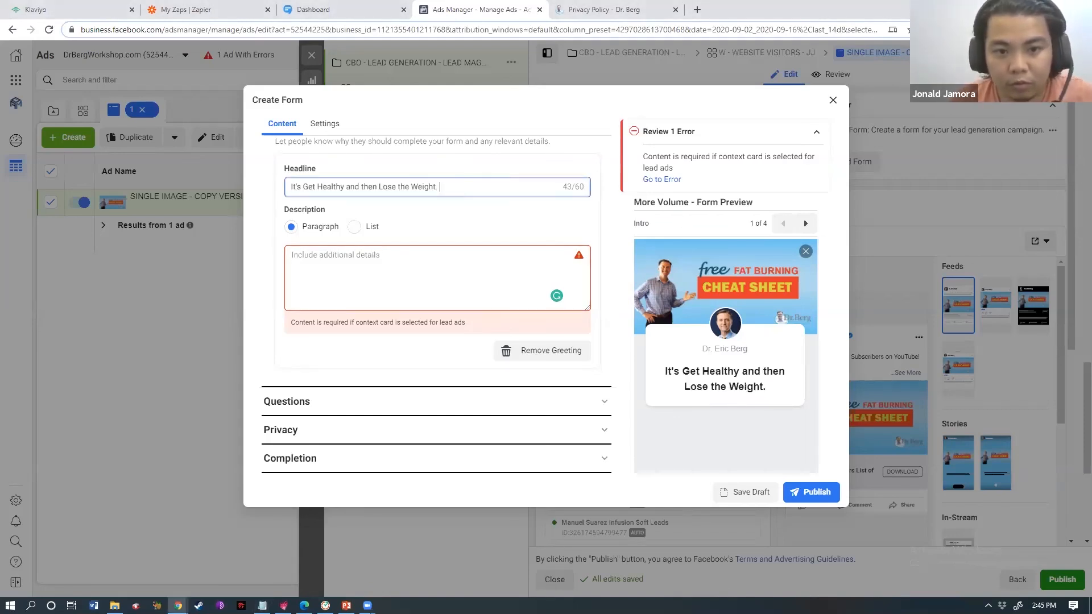
# - Use 'Let me know where I can deliver the cheat sheet!' as greeting description and publish
pyautogui.hotkey('alt', 'Tab')
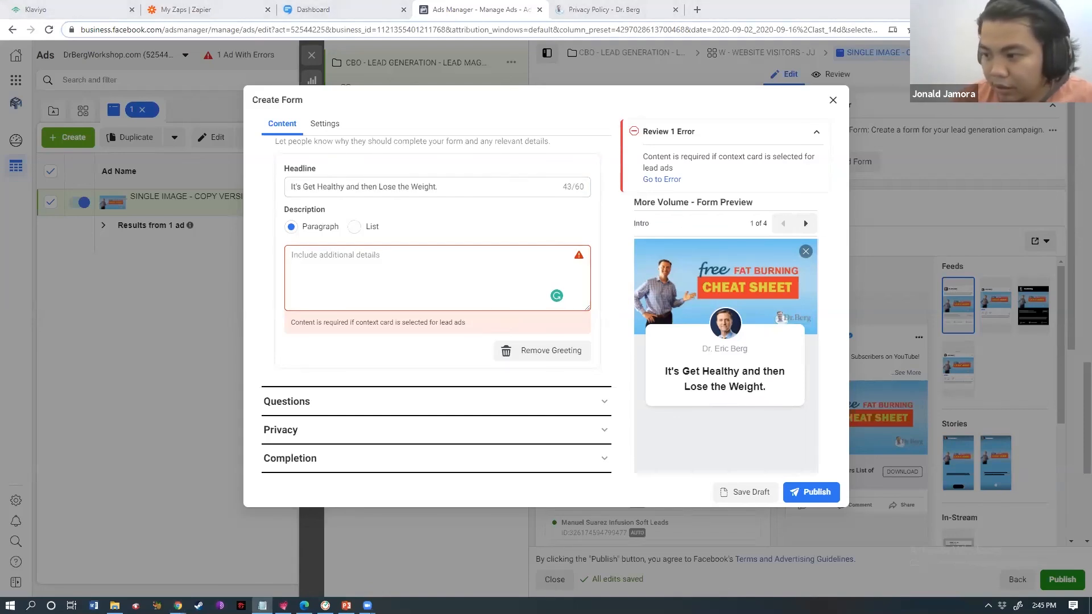
pyautogui.click(472, 278)
pyautogui.write('Let me know where I can deliver the cheat sheet!')
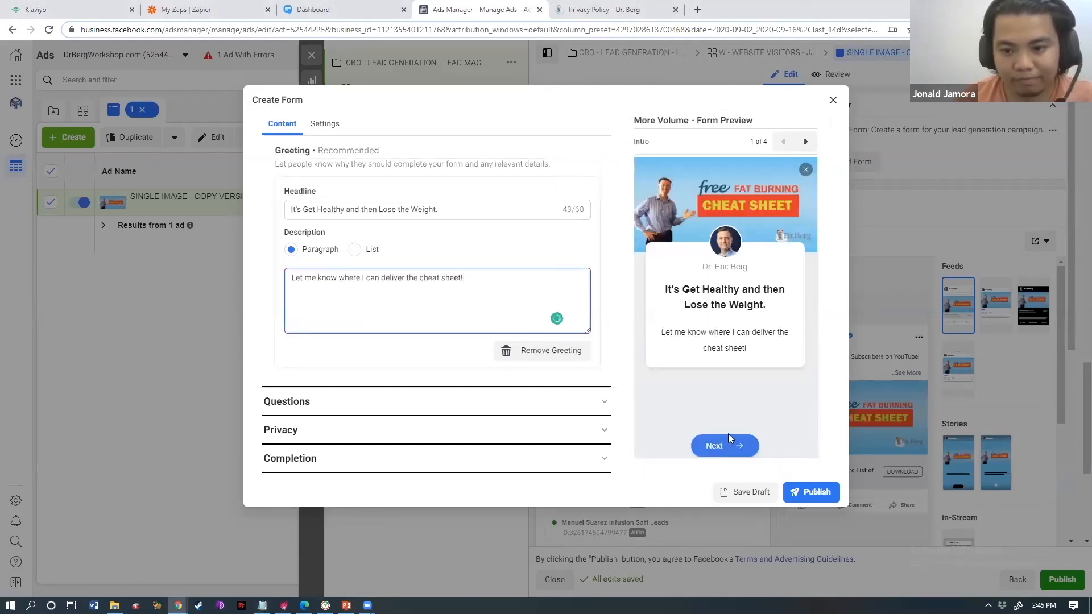
pyautogui.click(804, 494)
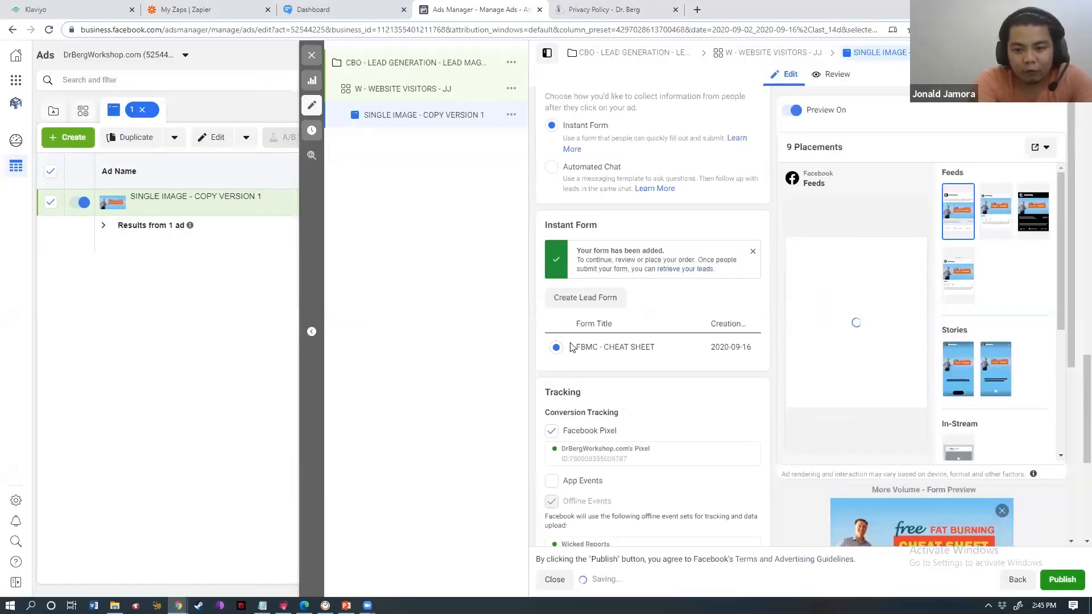
# - Publish the lead ad with the FBMC - CHEAT SHEET instant form attached
pyautogui.moveTo(1086, 392); pyautogui.dragTo(1086, 272)
pyautogui.moveTo(1083, 193); pyautogui.dragTo(1087, 474)
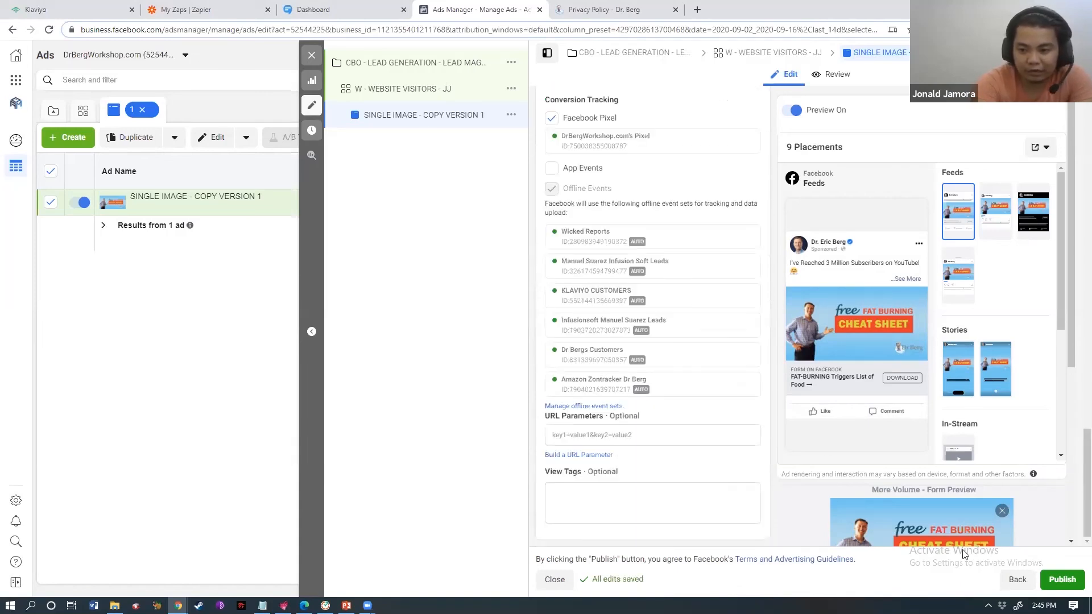
pyautogui.click(1063, 581)
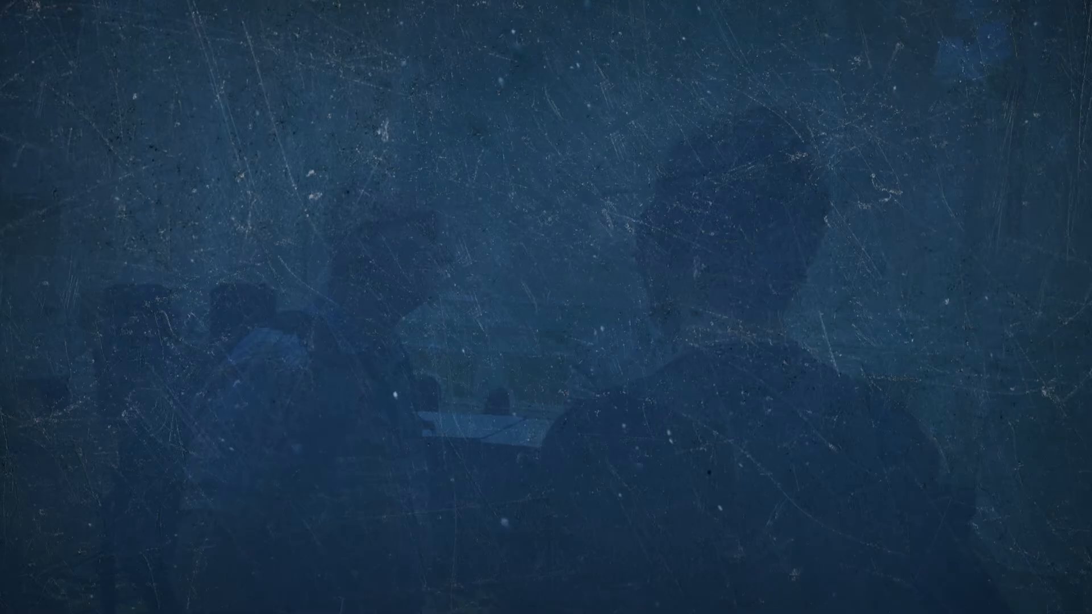